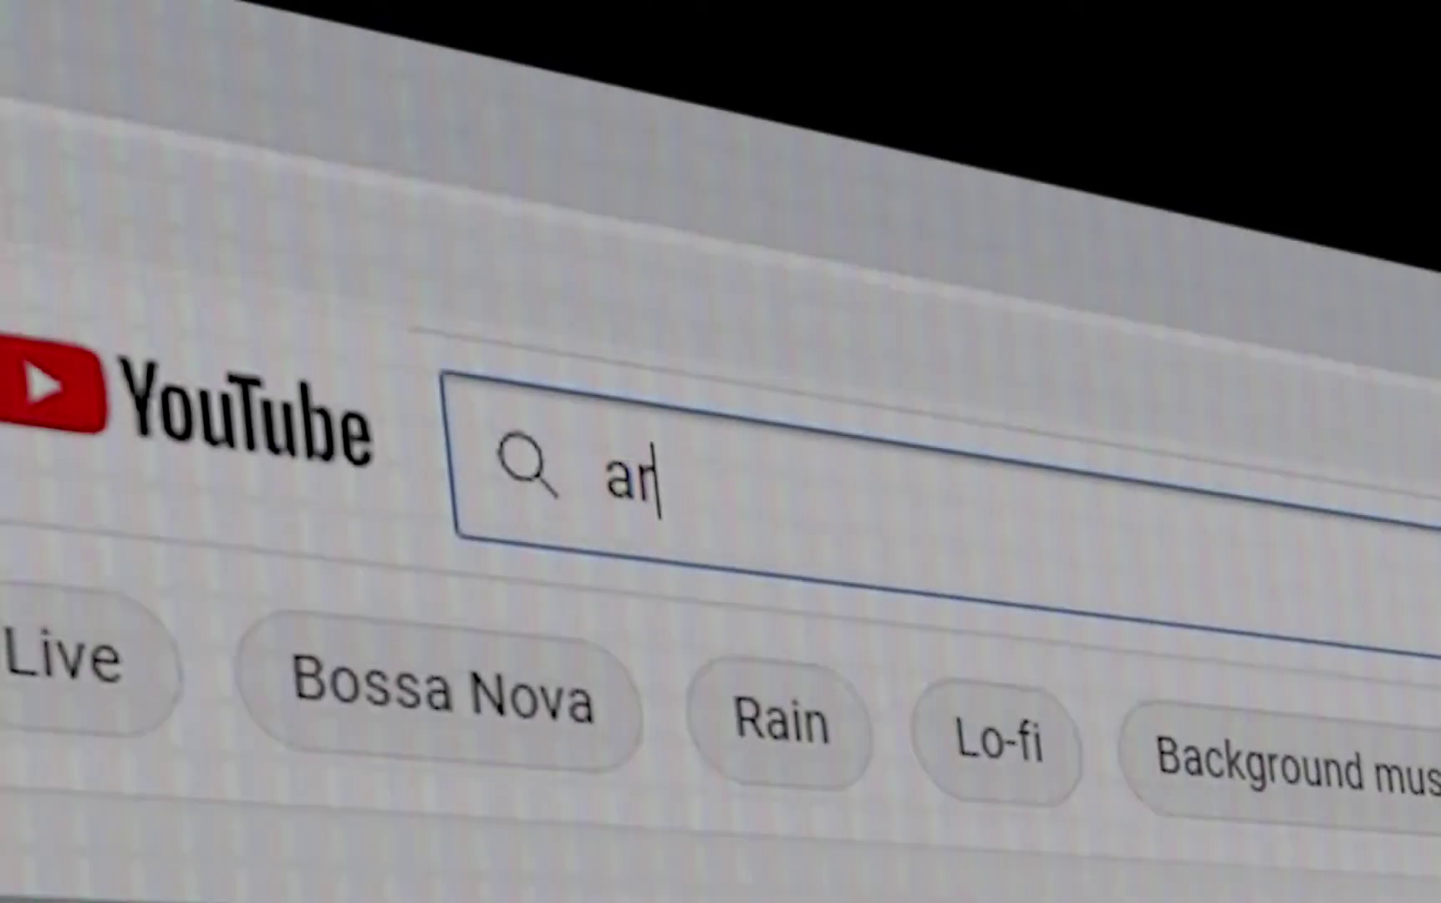
Step: Run a YouTube search for arkscan
{"action": "type", "text": "kscan"}
{"action": "key", "text": "Return"}
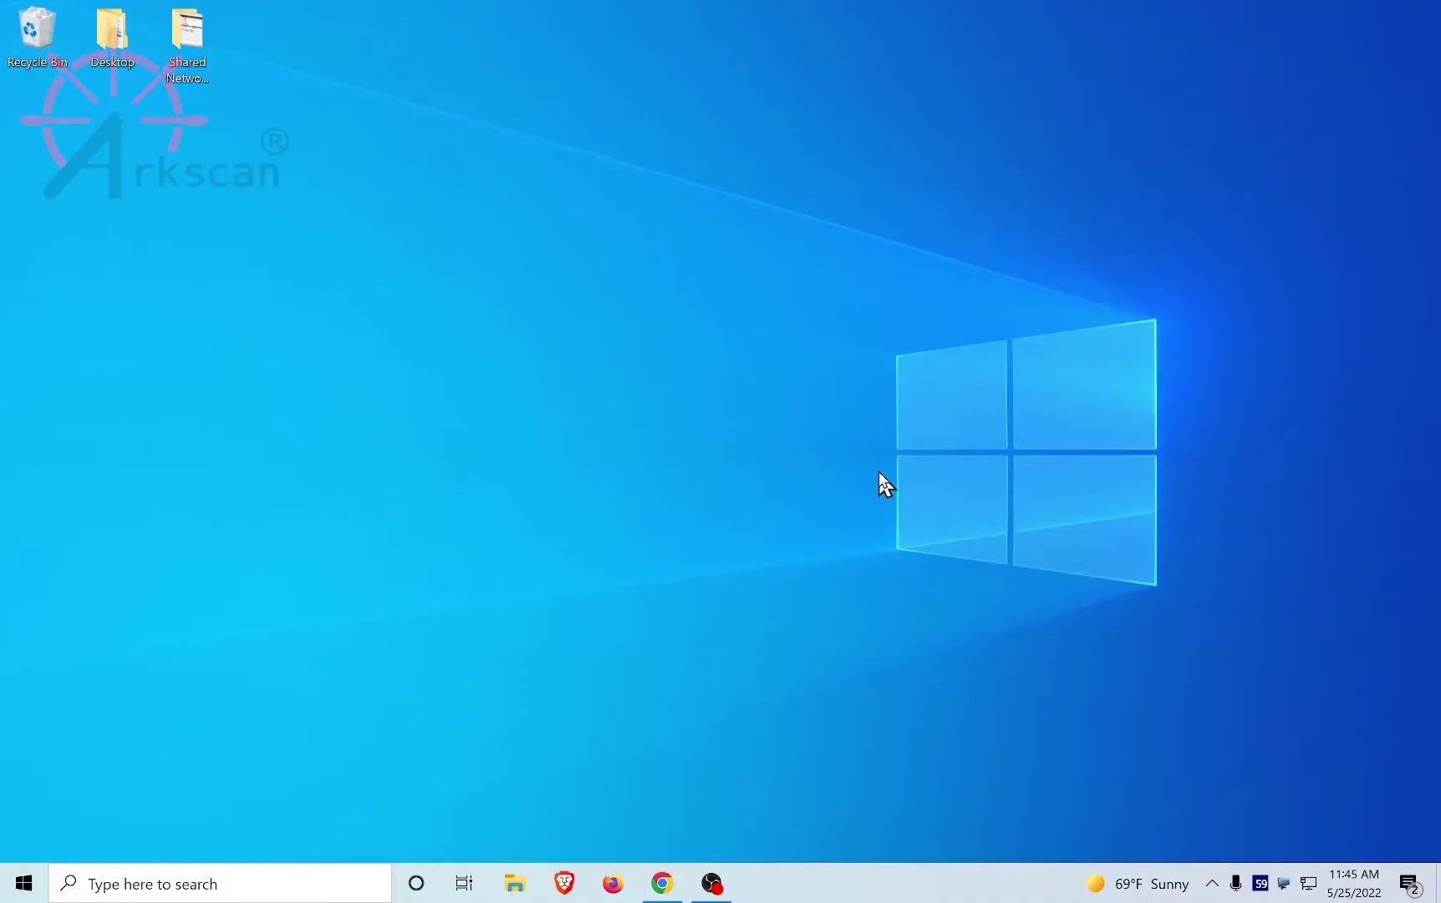
Step: Show the Arkscan driver page's Windows WiFi setup instructions and download DiagnosticTool.zip
{"action": "left_click", "coordinate": [662, 886]}
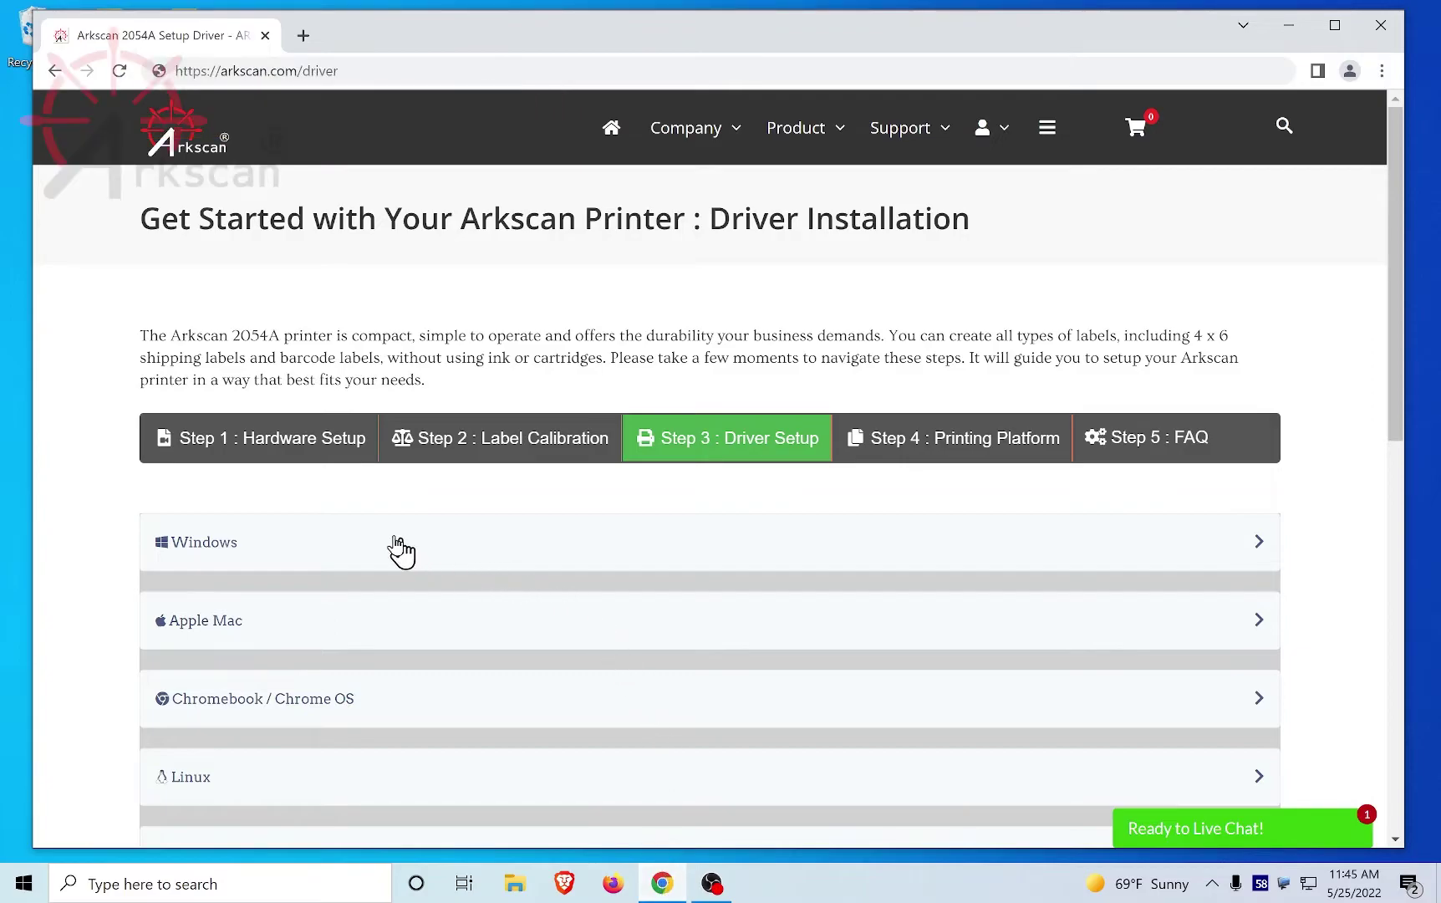
{"action": "left_click", "coordinate": [273, 556]}
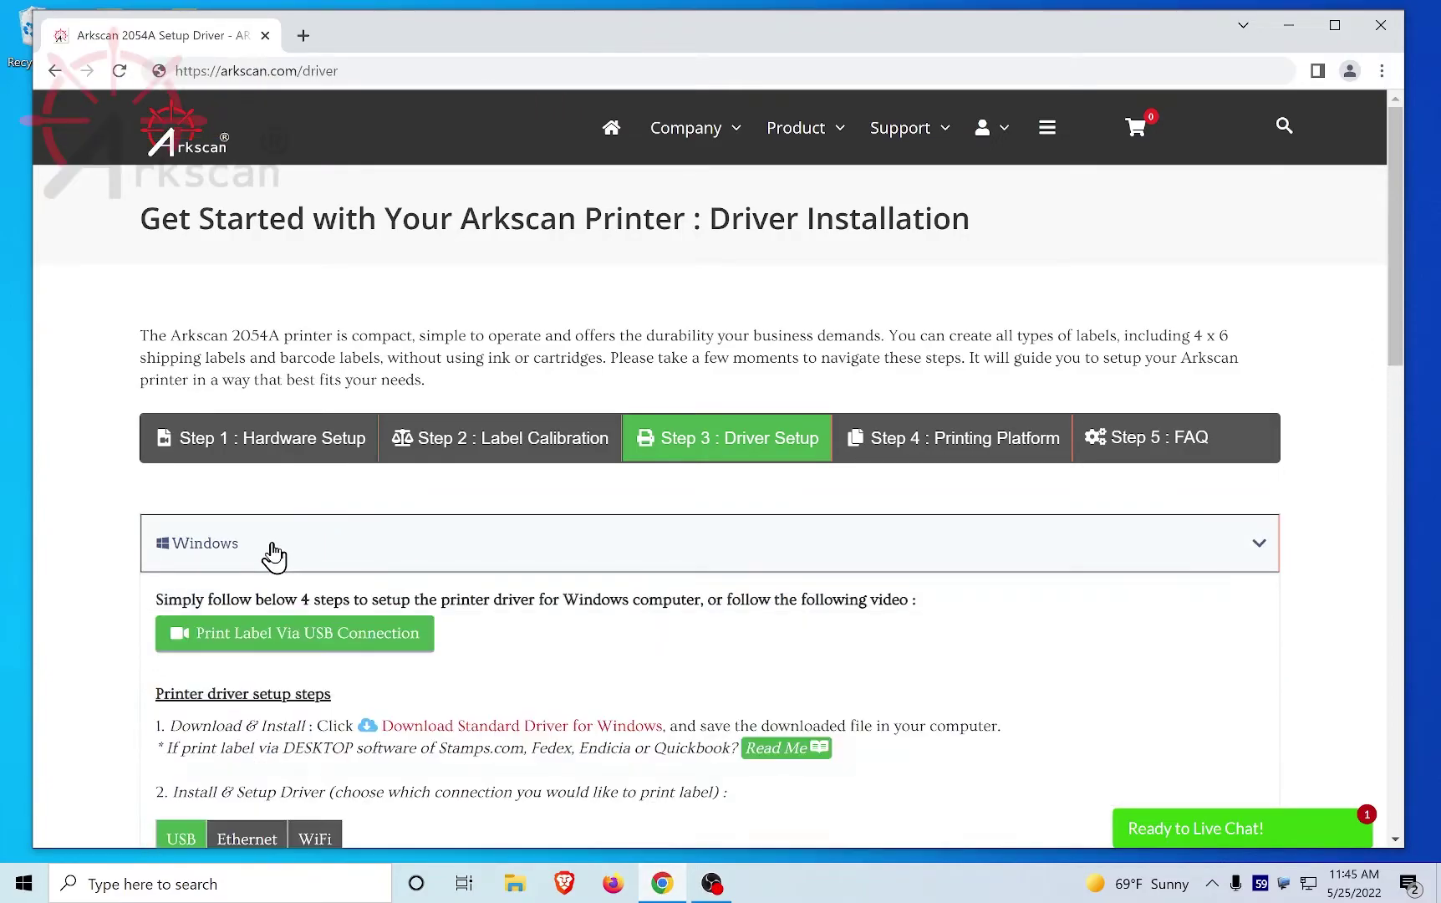
{"action": "scroll", "coordinate": [1402, 306], "scroll_direction": "down", "scroll_amount": 1}
{"action": "left_click_drag", "start_coordinate": [1403, 306], "coordinate": [1397, 365]}
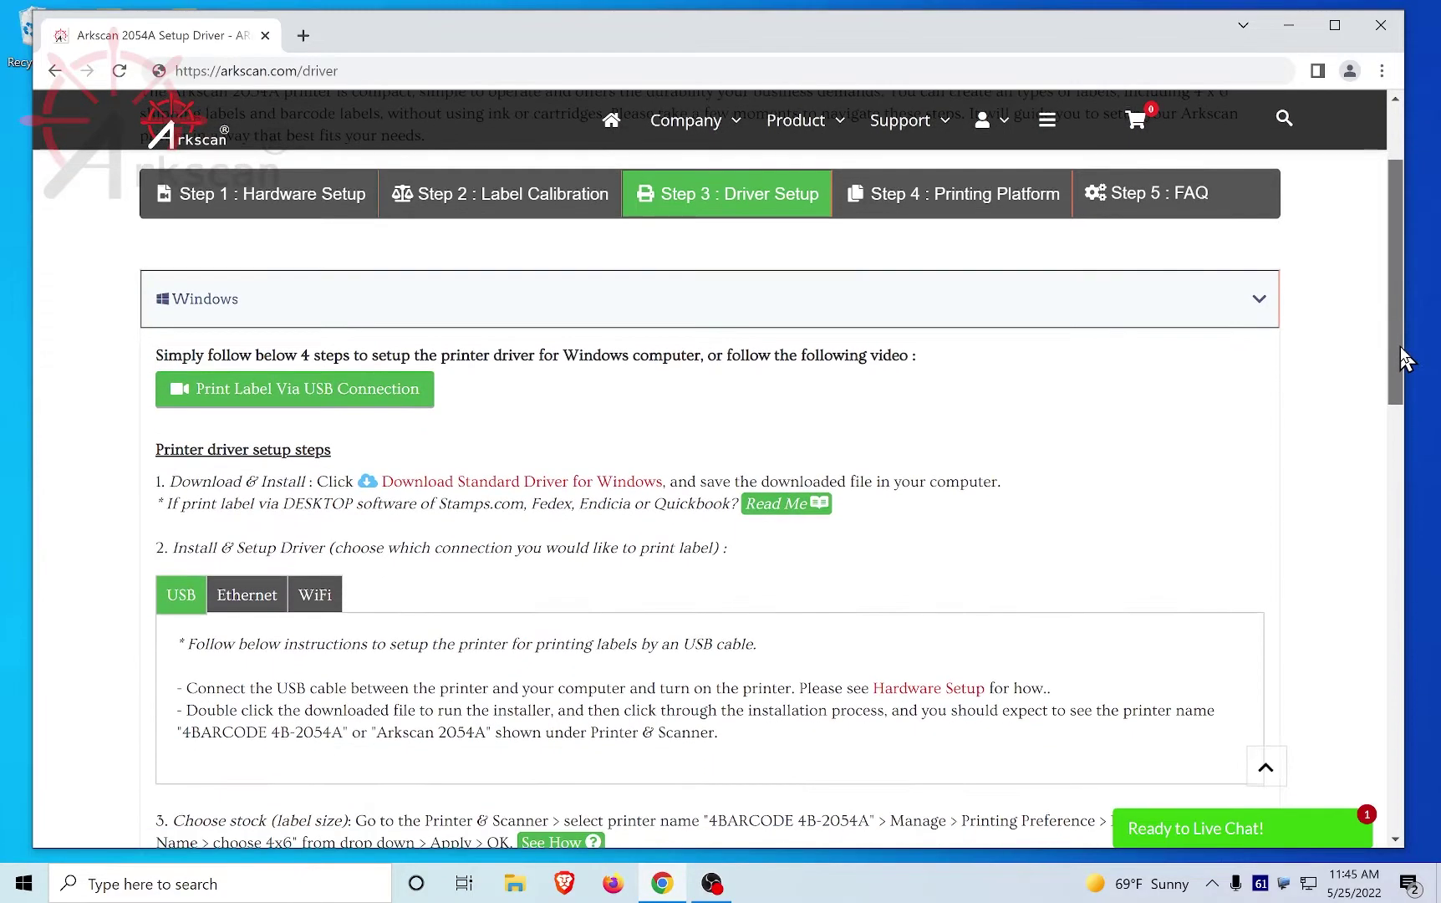
{"action": "left_click", "coordinate": [319, 614]}
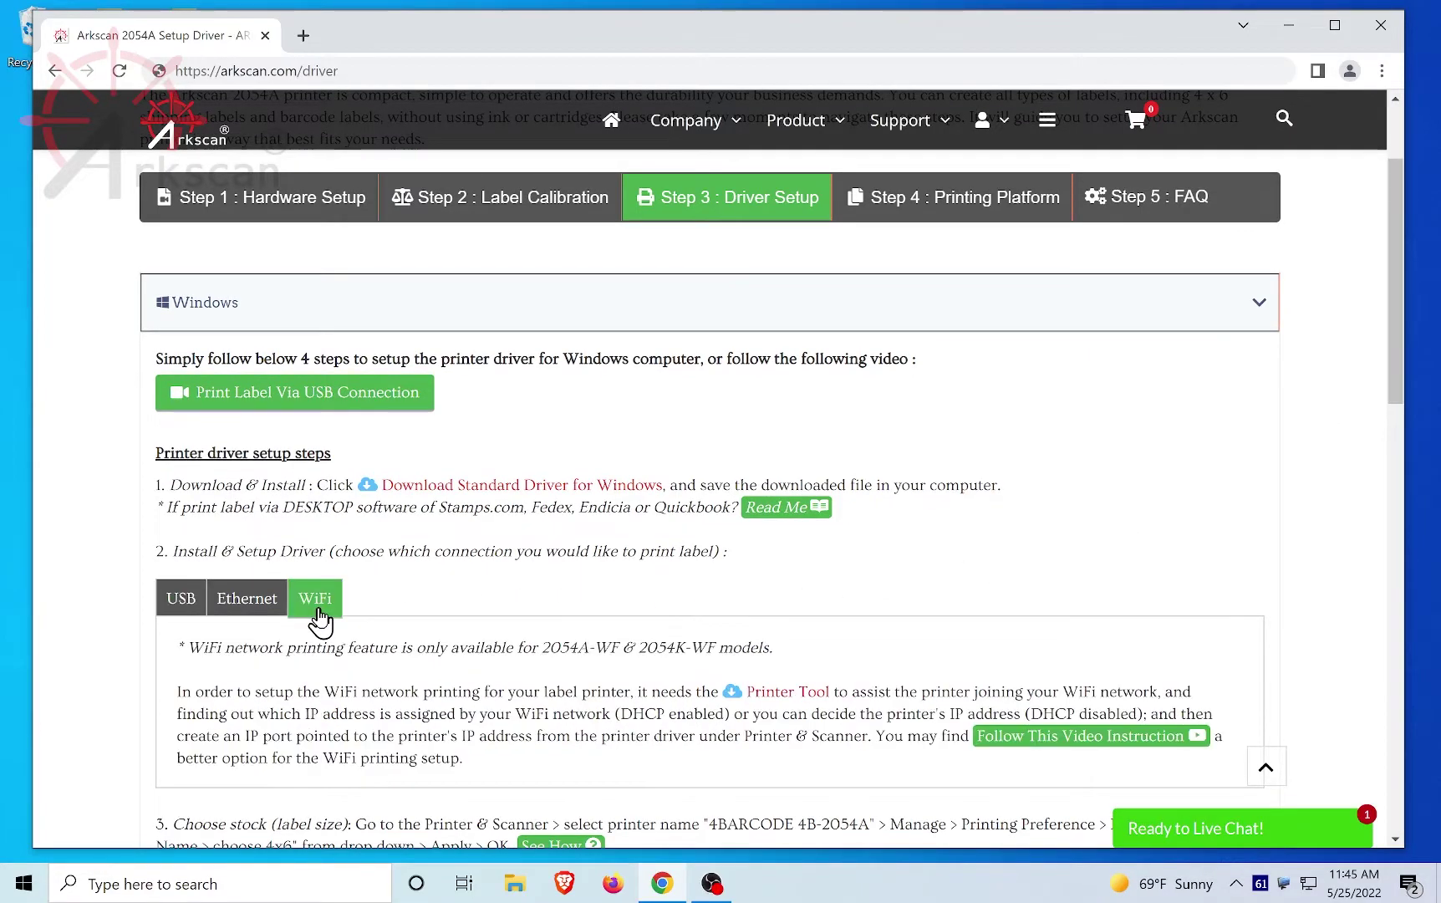
{"action": "left_click", "coordinate": [786, 702]}
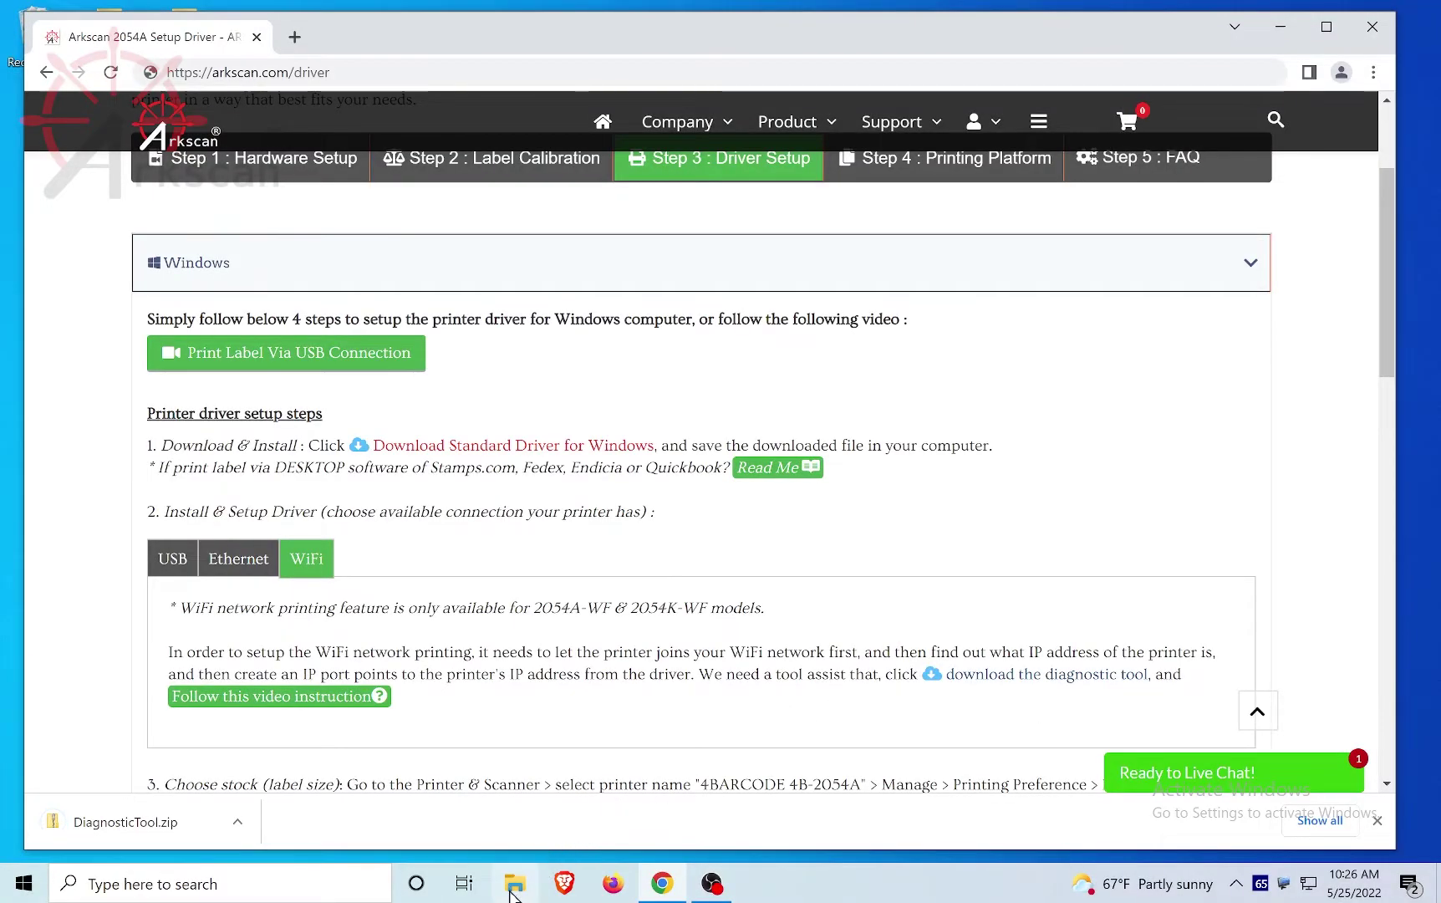
Step: Locate DiagnosticTool.zip in the Downloads folder and open it from the browser
{"action": "left_click", "coordinate": [514, 883]}
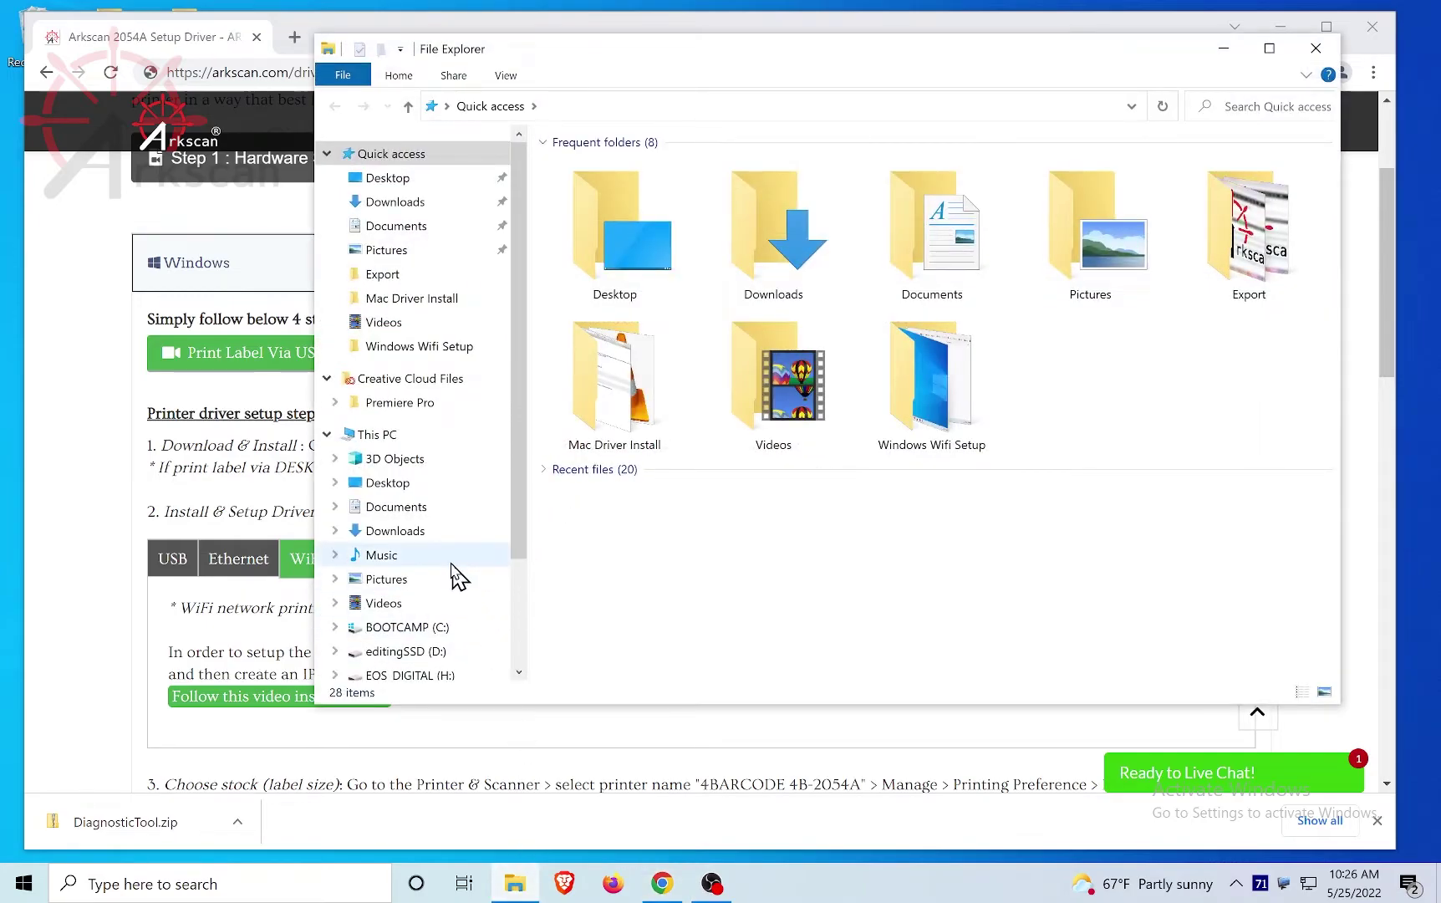
{"action": "left_click", "coordinate": [405, 536]}
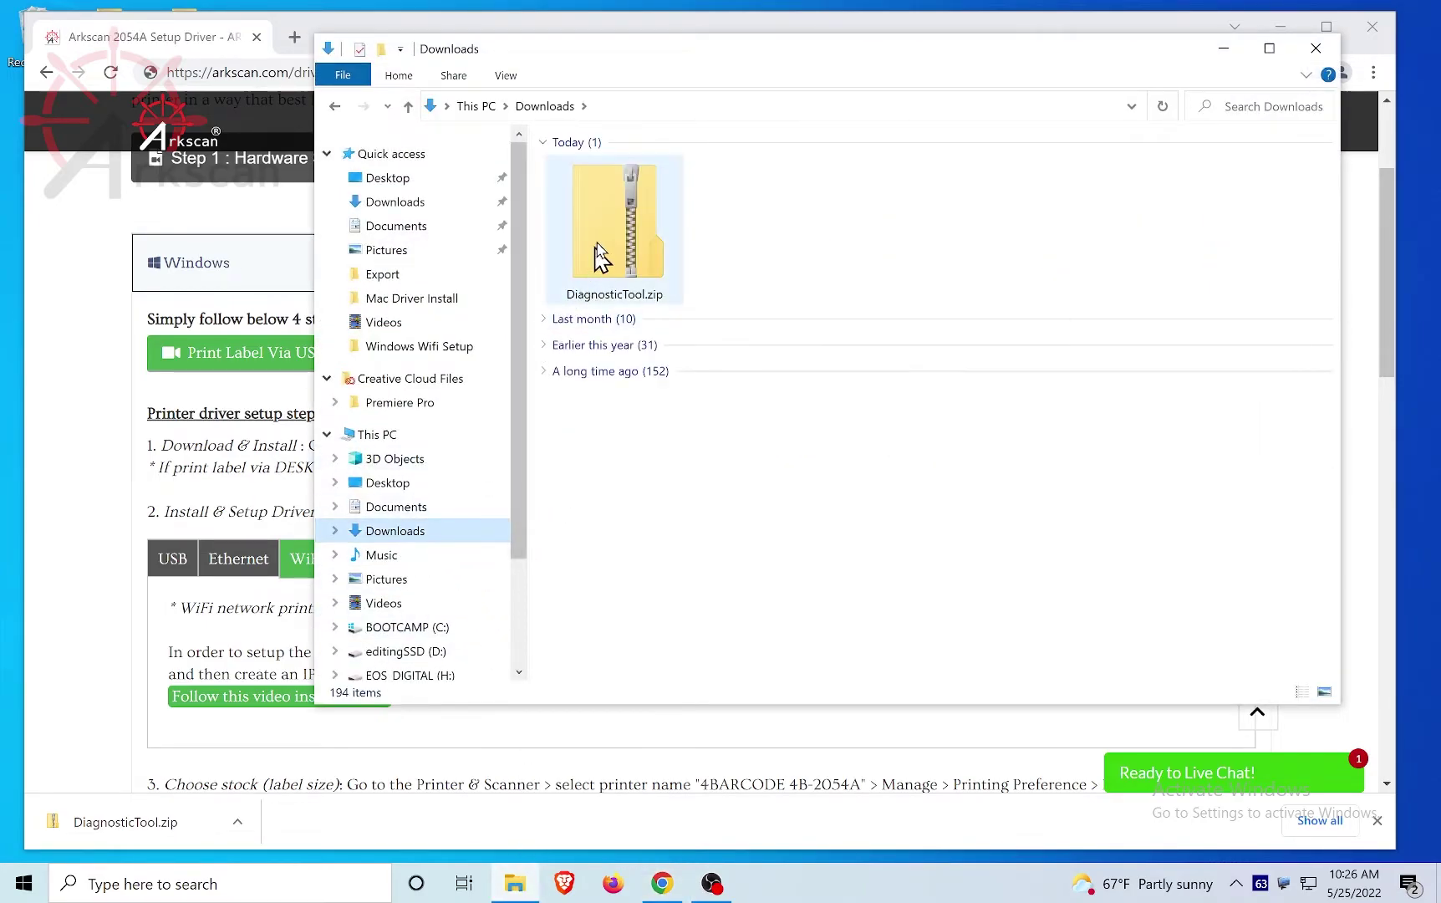
{"action": "left_click", "coordinate": [617, 242]}
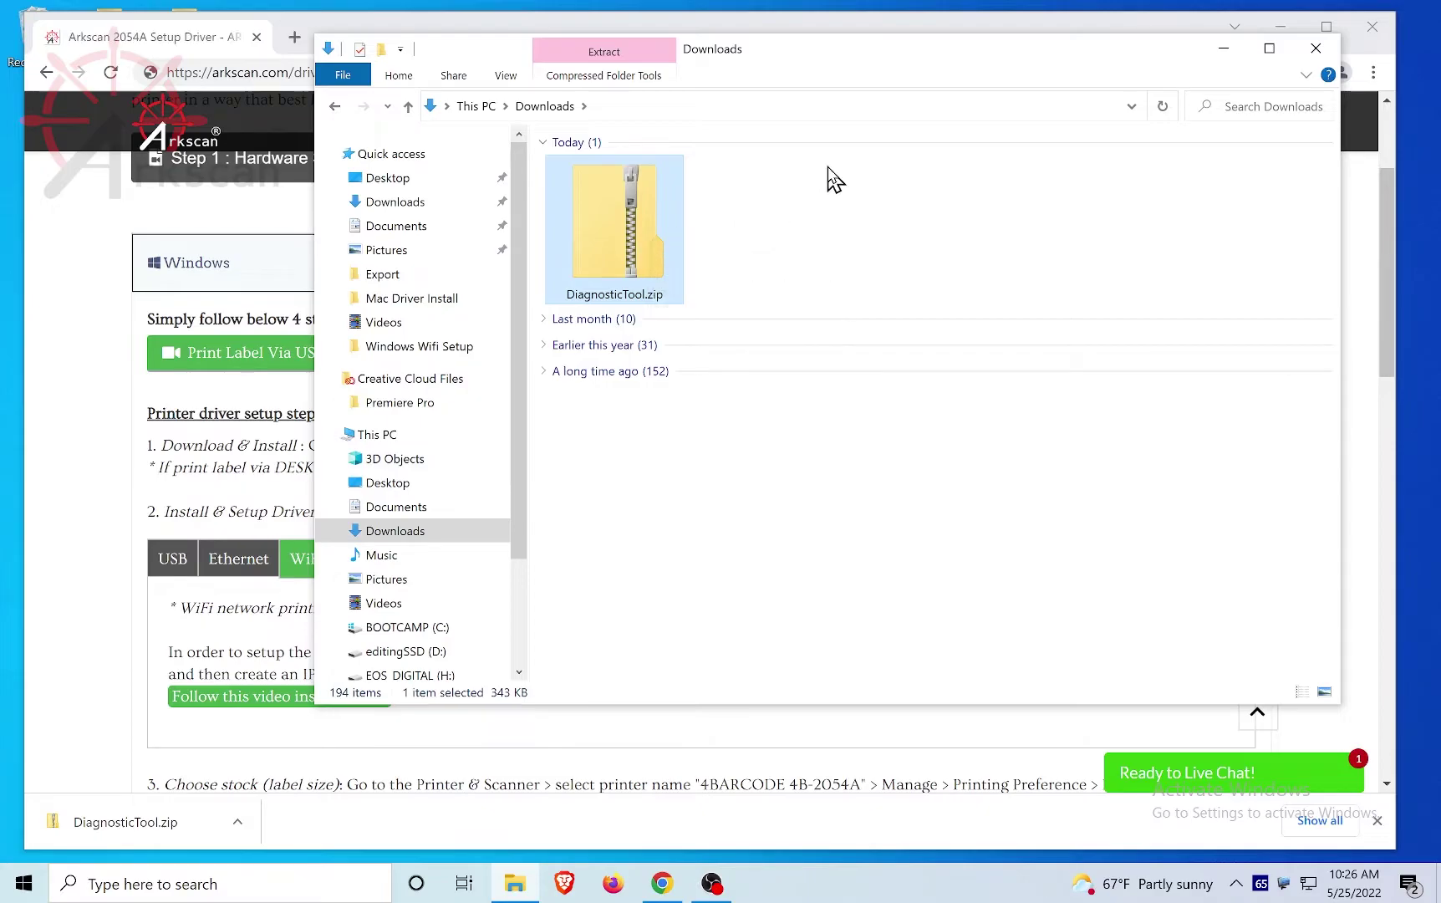
{"action": "left_click", "coordinate": [1315, 48]}
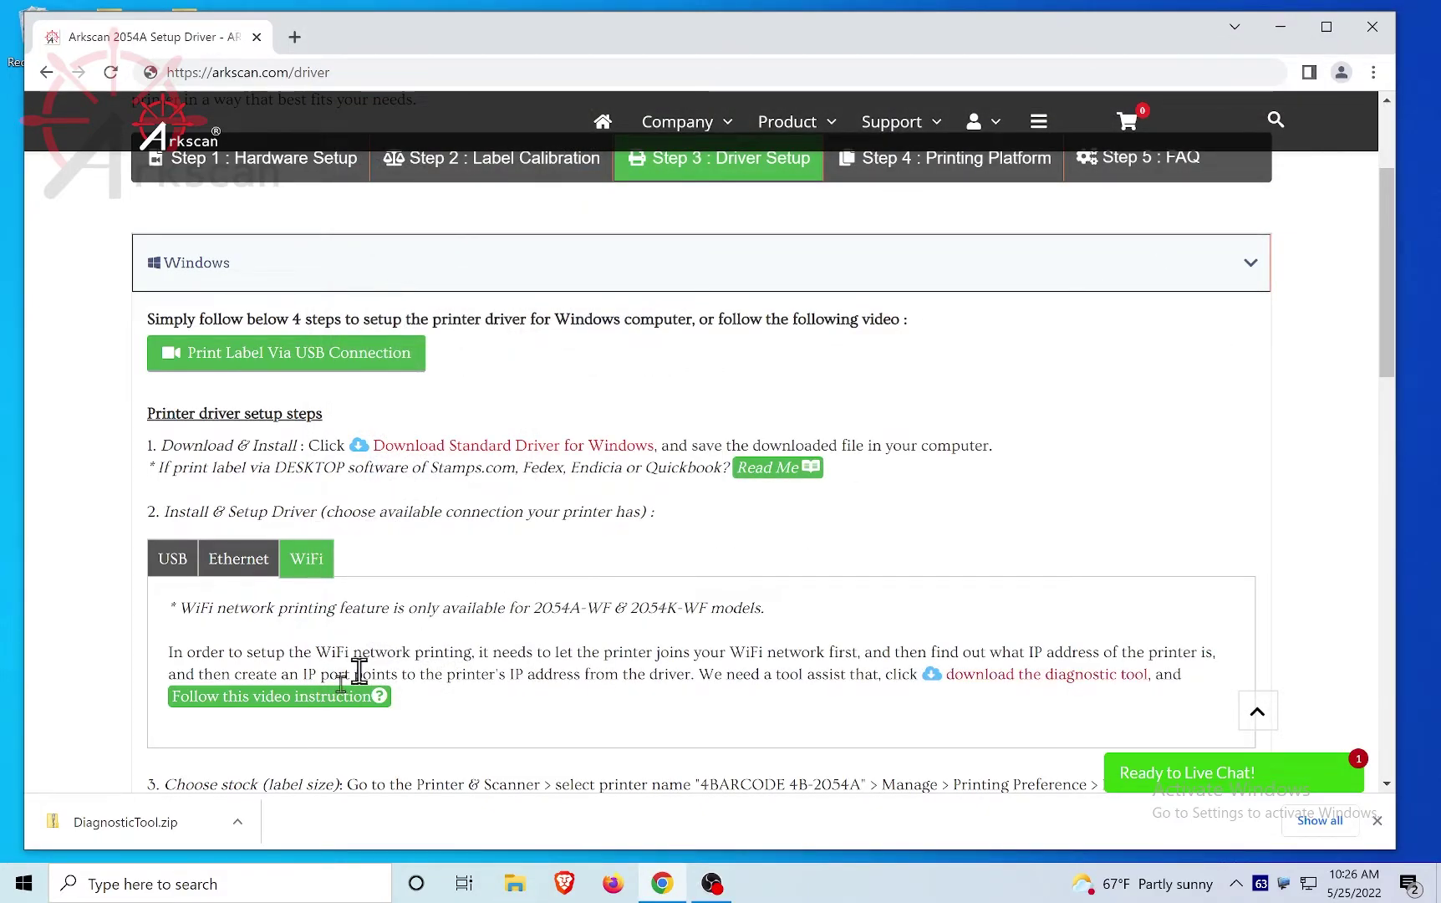
{"action": "left_click", "coordinate": [156, 834]}
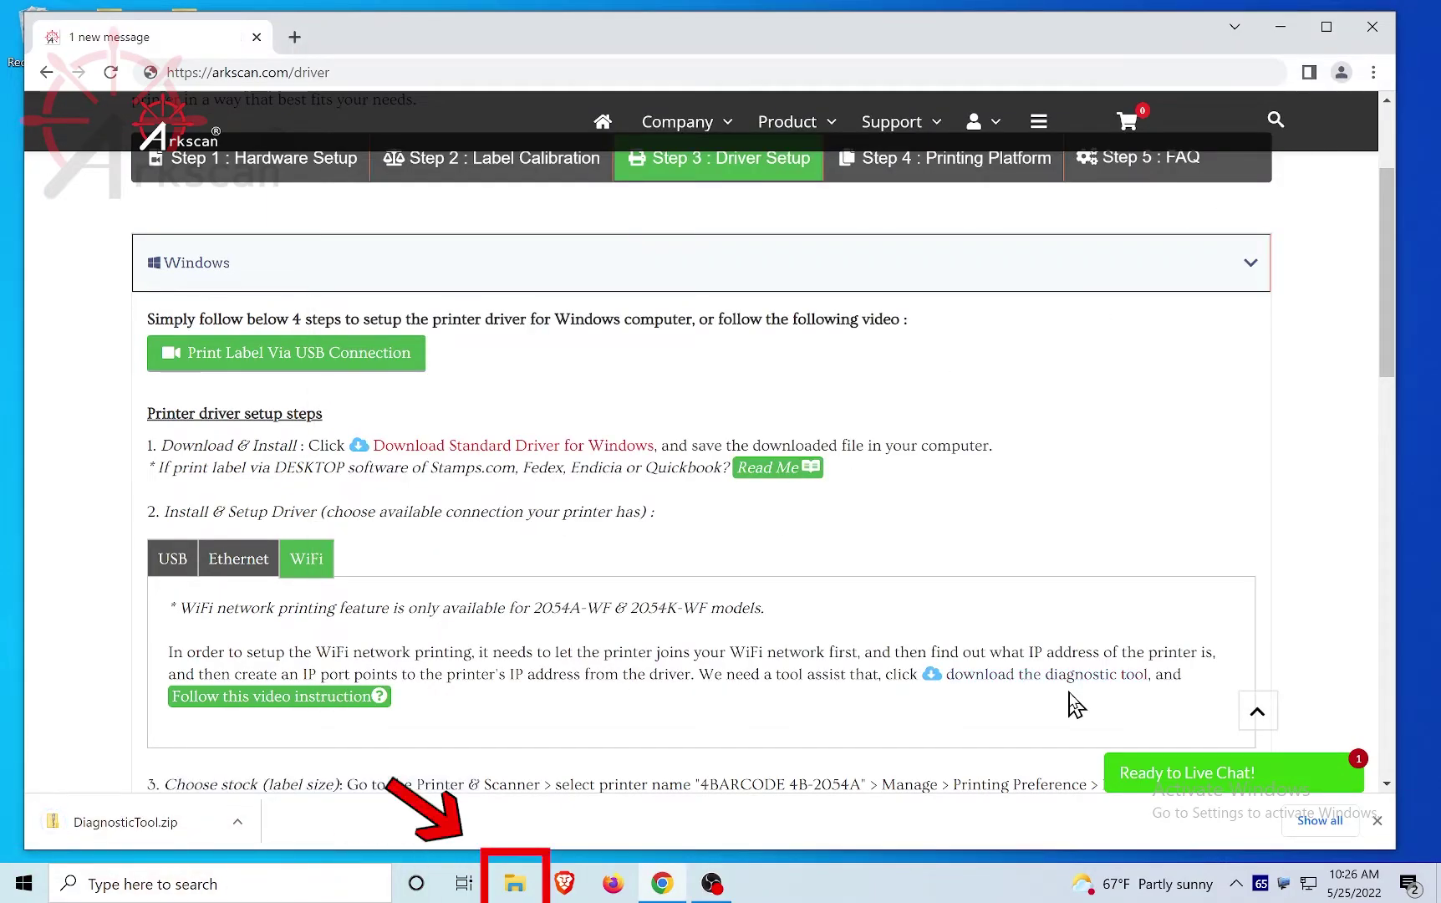
Step: Copy the Printer_Tool folder from DiagnosticTool.zip onto the desktop and close the archive window
{"action": "left_click", "coordinate": [513, 888]}
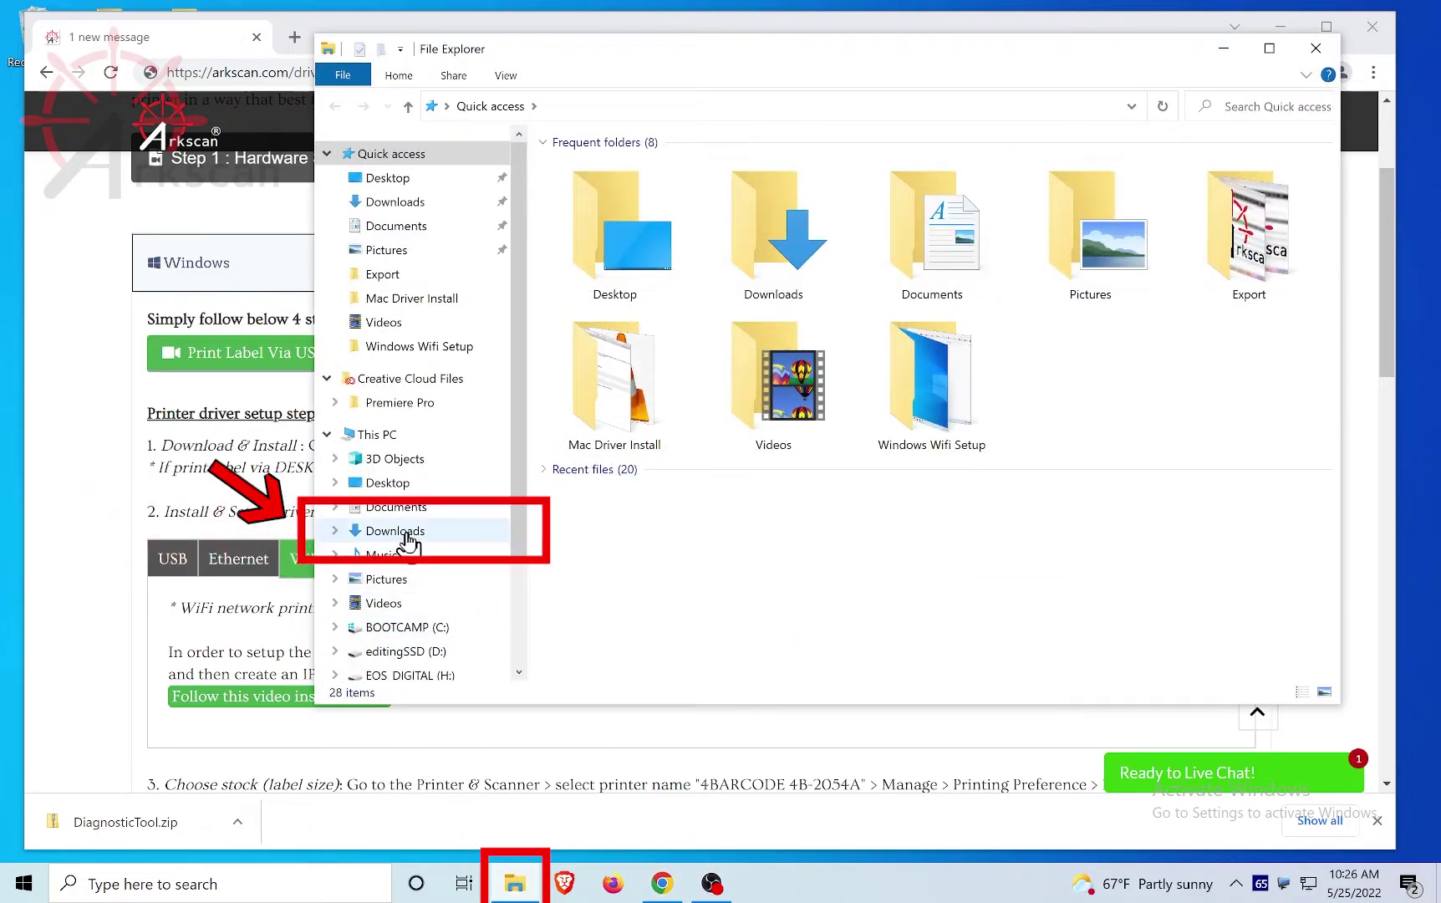
{"action": "left_click", "coordinate": [405, 535]}
{"action": "left_click", "coordinate": [606, 248]}
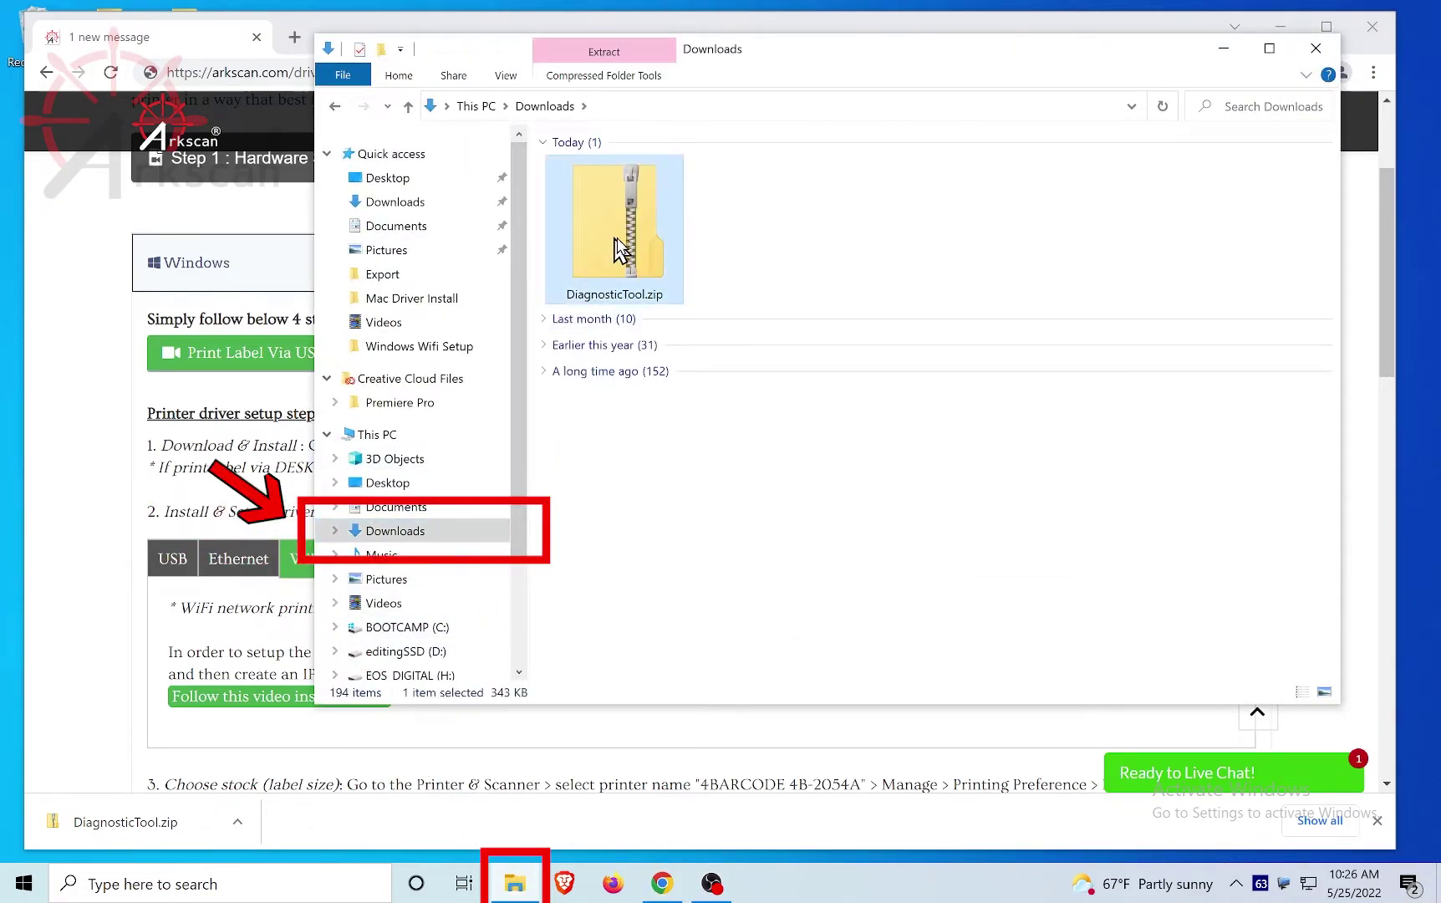
{"action": "double_click", "coordinate": [632, 248]}
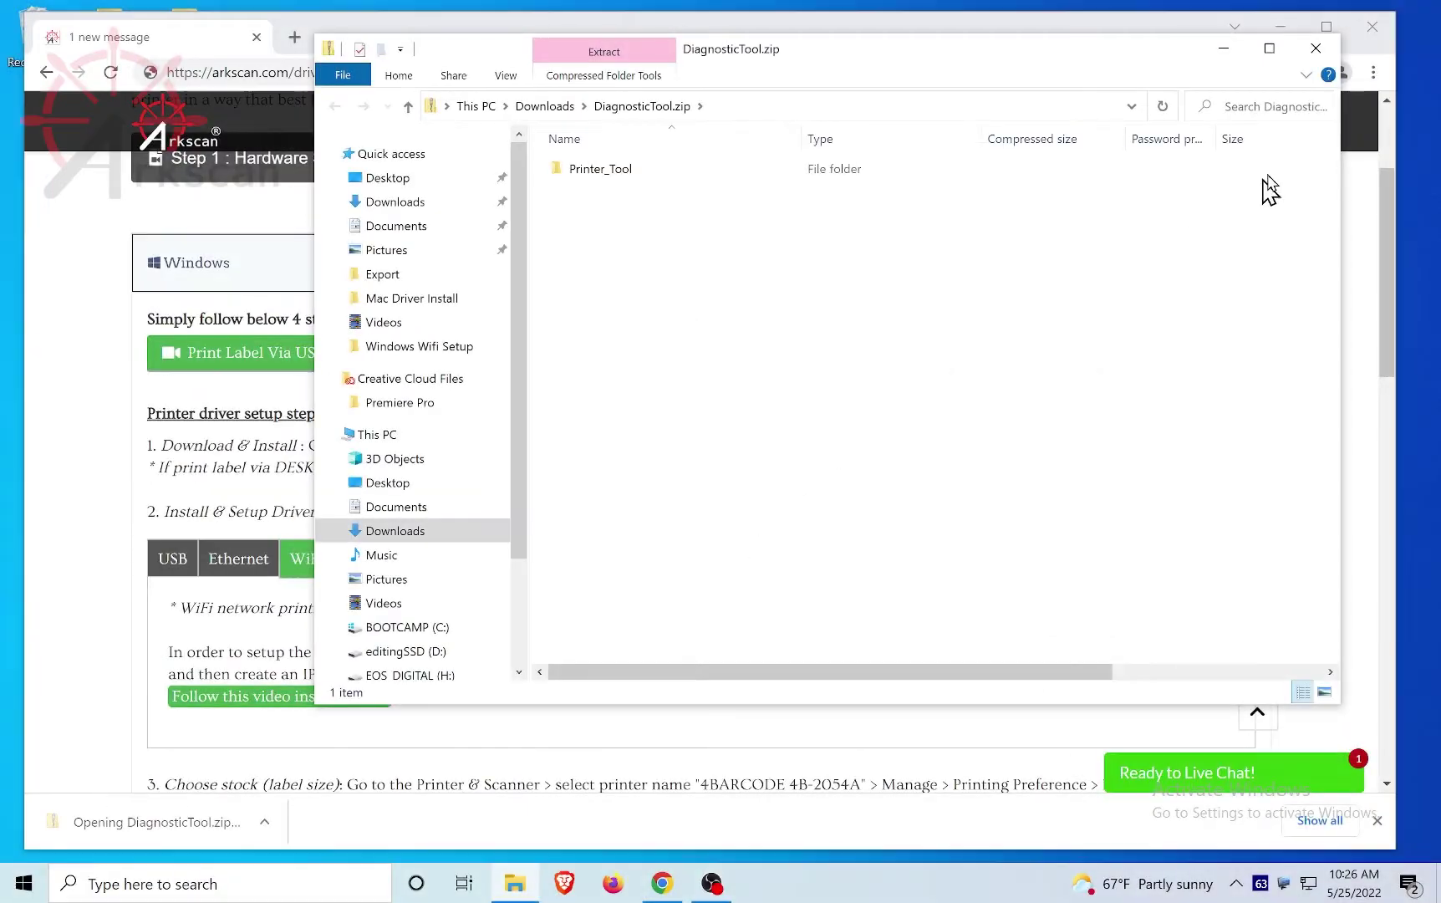
{"action": "left_click", "coordinate": [1277, 28]}
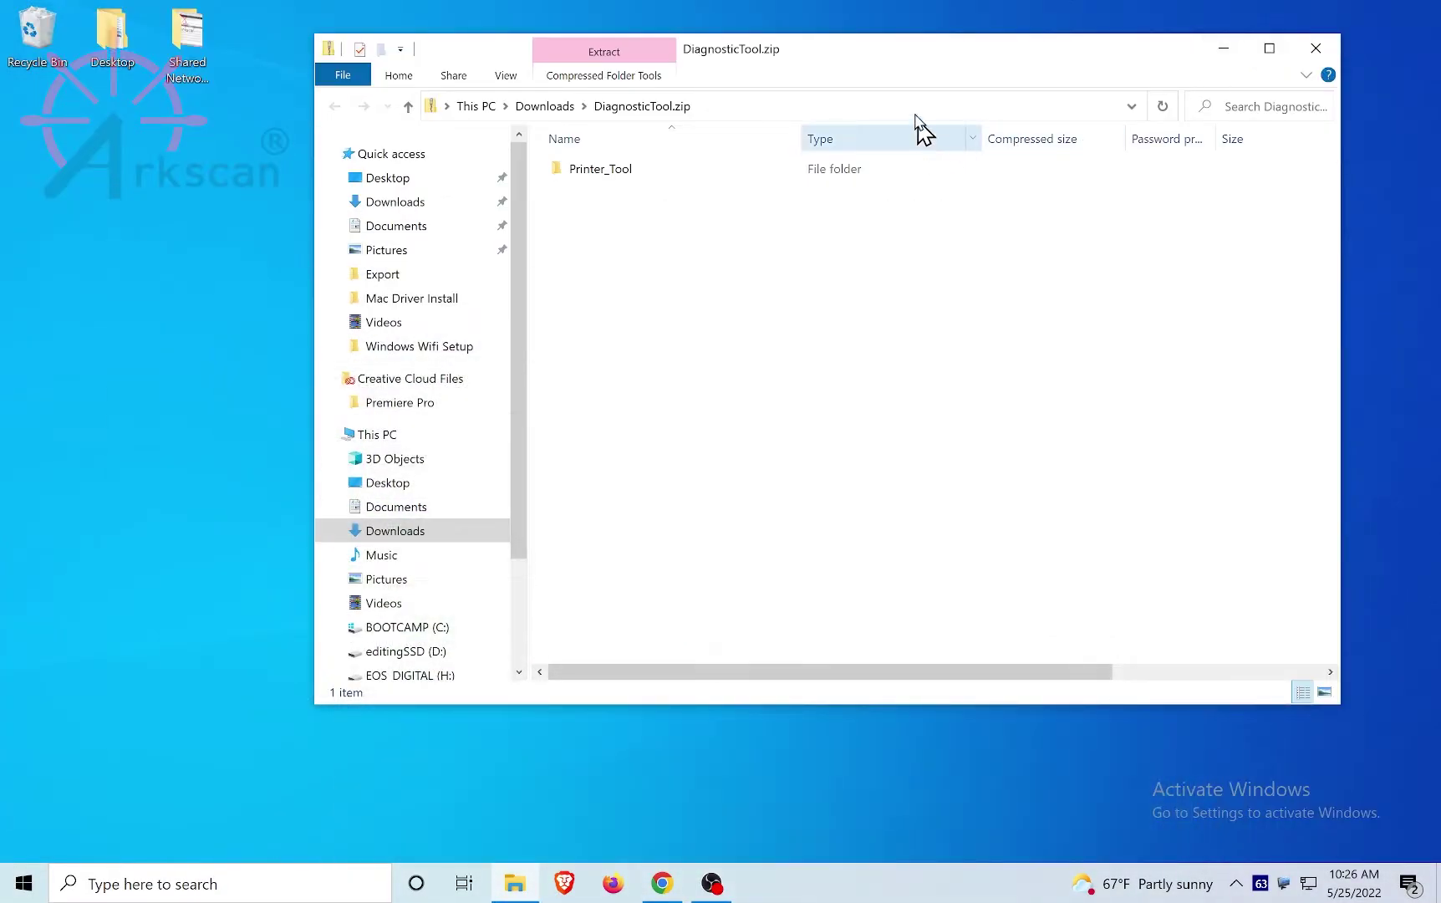
{"action": "left_click_drag", "start_coordinate": [445, 281], "coordinate": [1245, 515]}
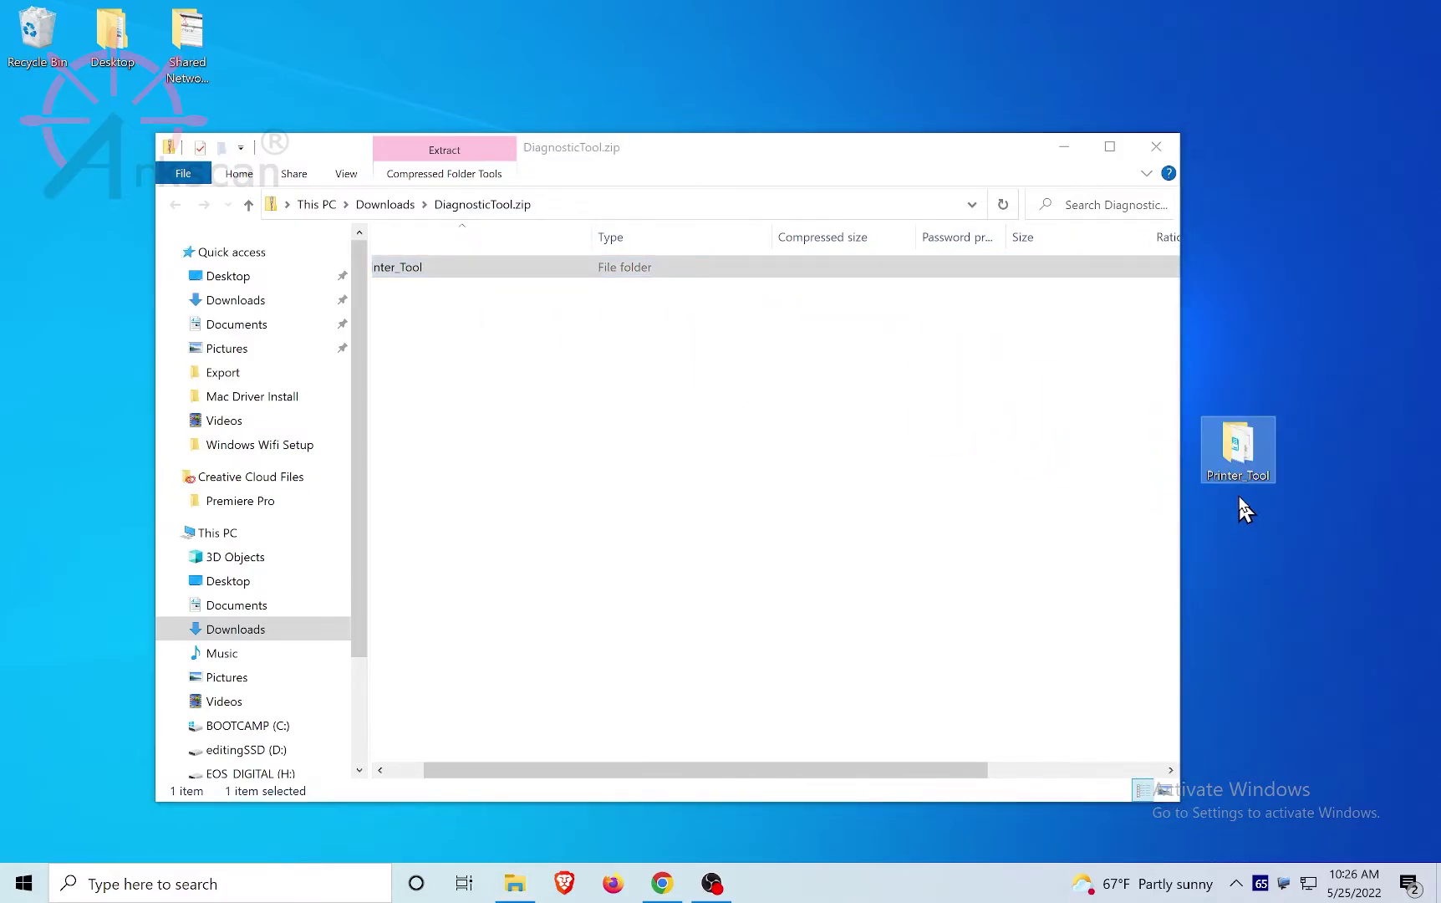
{"action": "left_click", "coordinate": [1156, 146]}
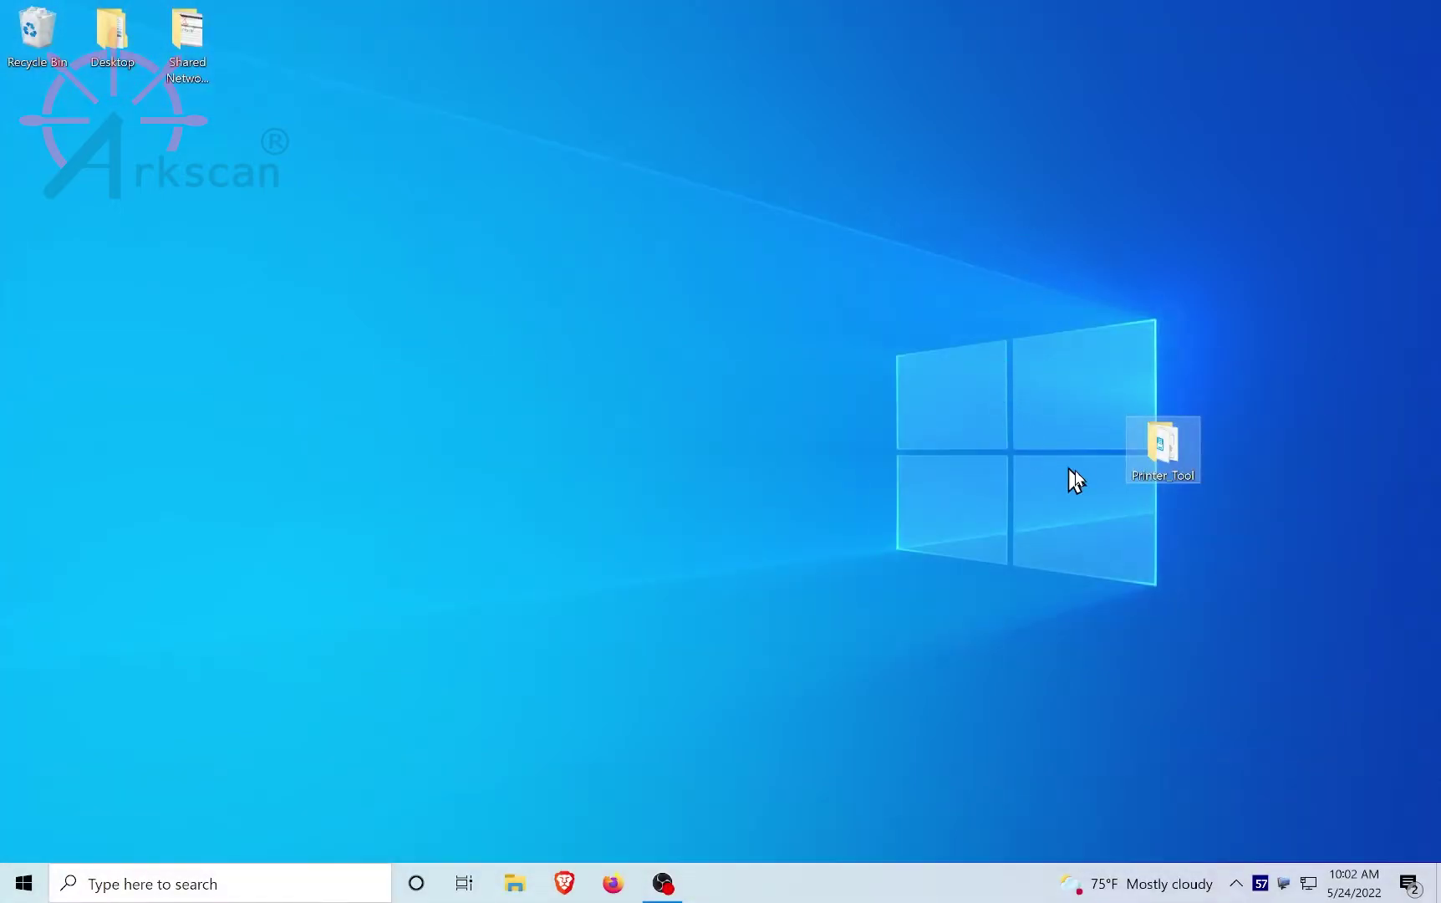
Step: Launch PrinterTool.exe from the Printer_Tool folder on the desktop
{"action": "double_click", "coordinate": [1168, 464]}
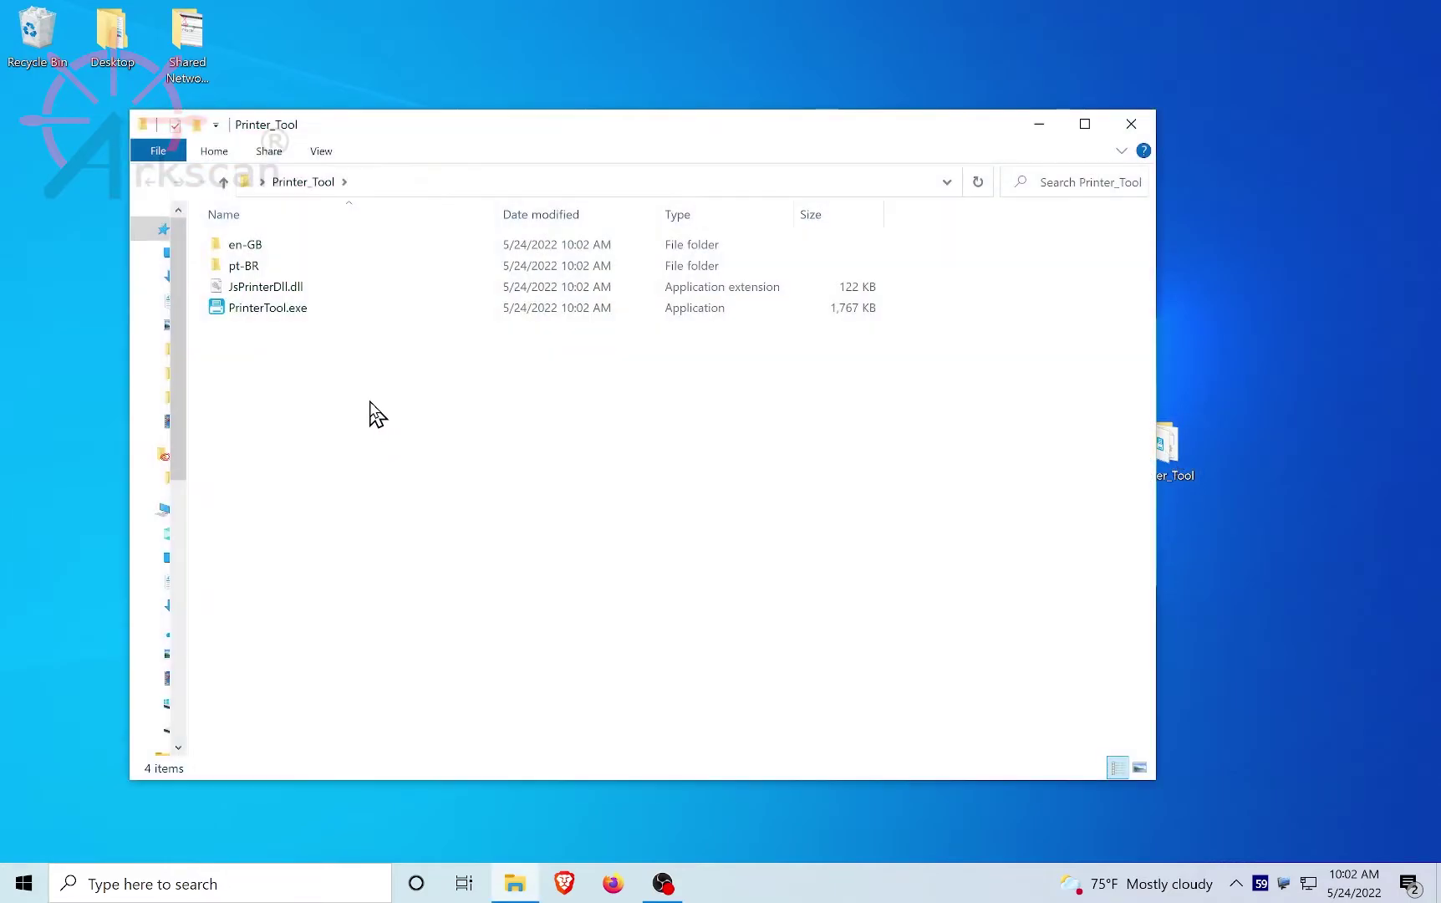
{"action": "double_click", "coordinate": [292, 309]}
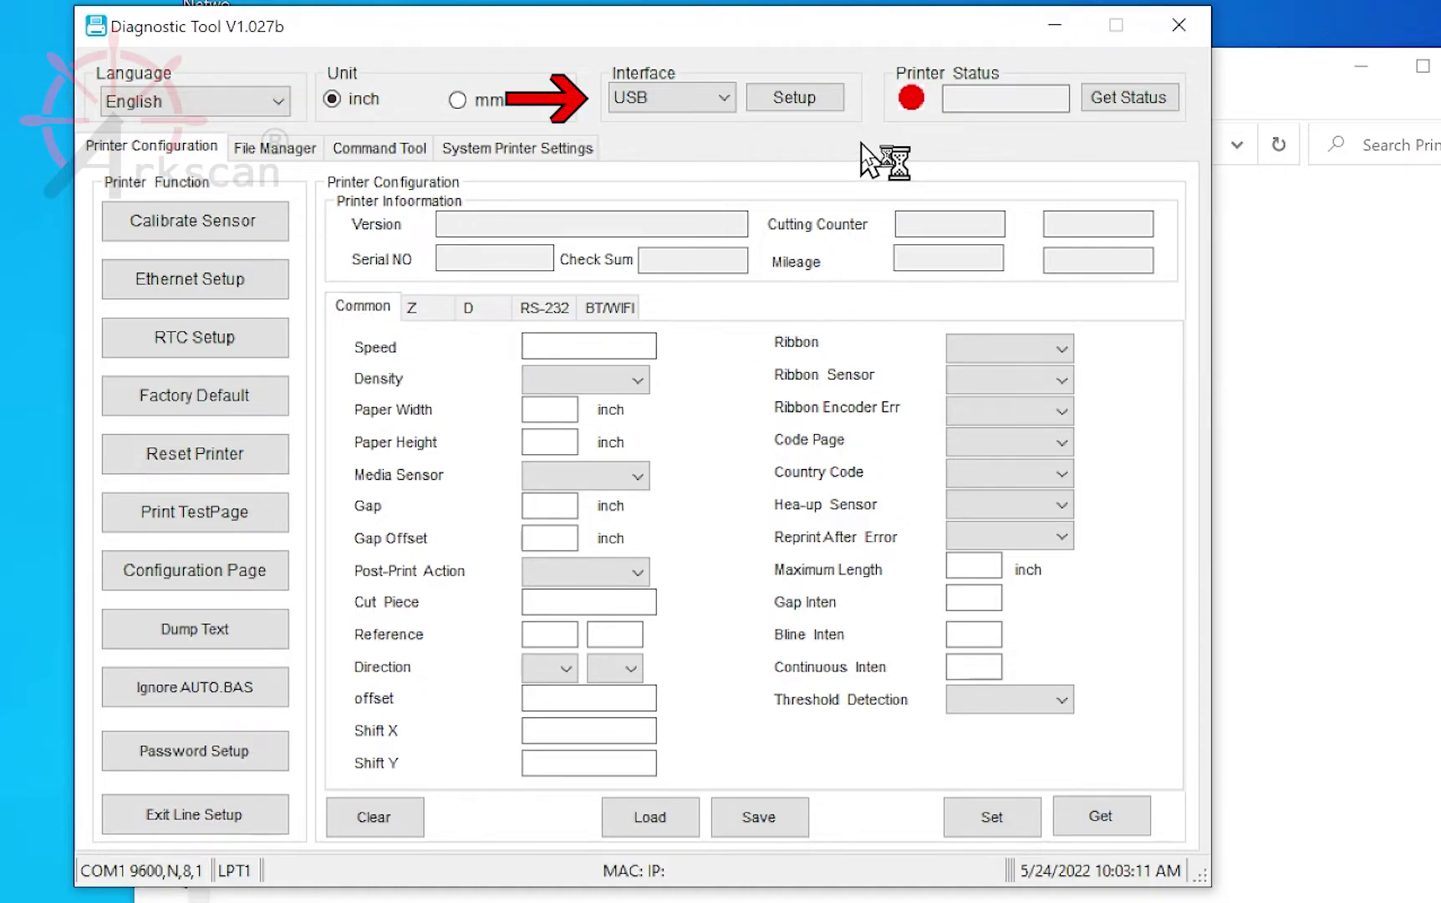
Step: Keep USB as the interface and confirm the printer reports Standby, model 4BARCODE4B-2054K
{"action": "left_click", "coordinate": [725, 99]}
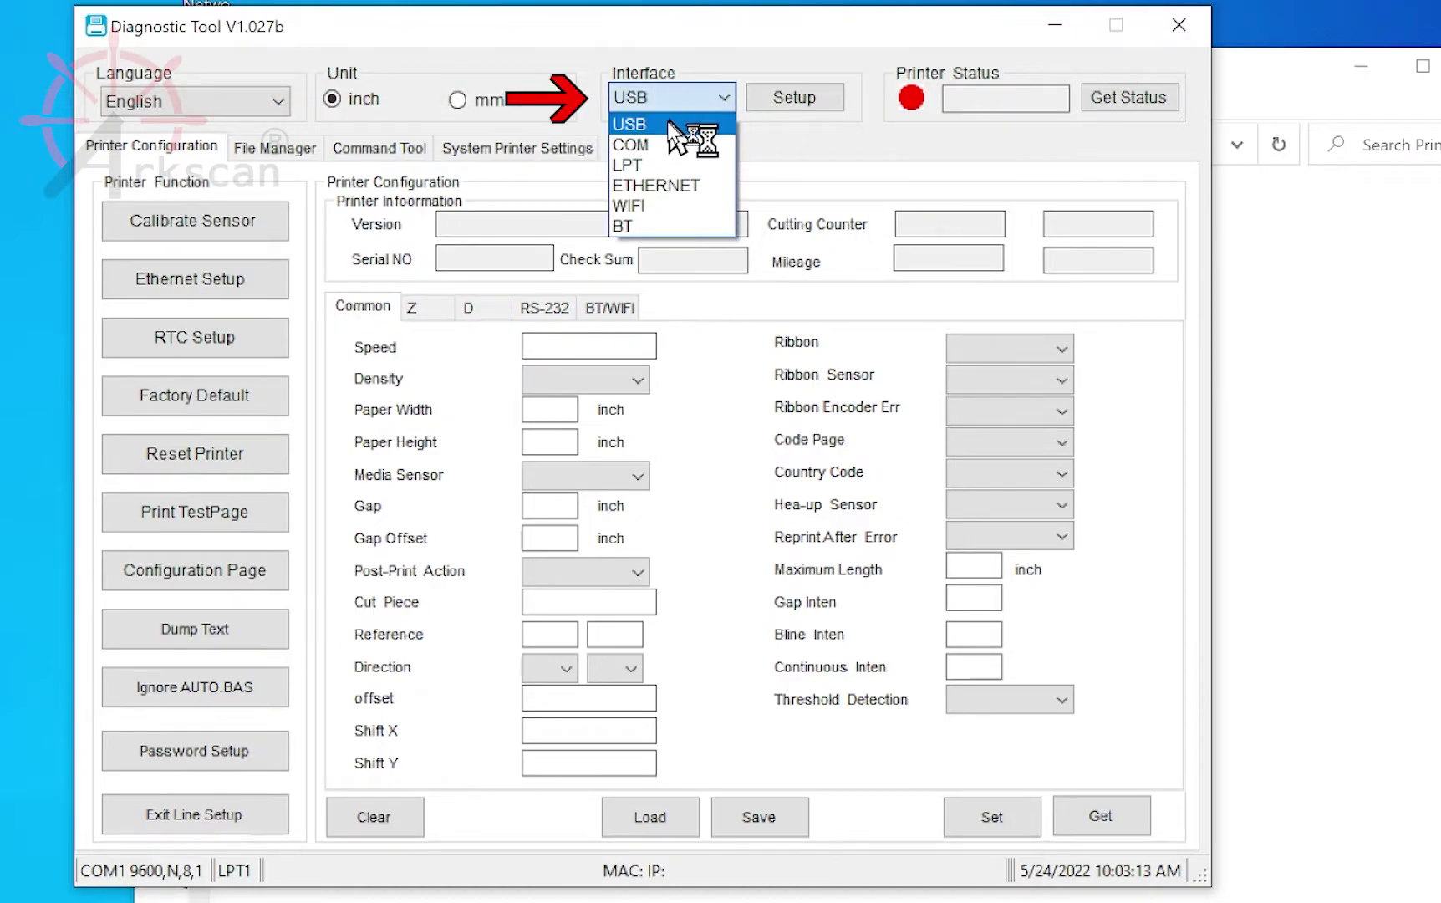
{"action": "left_click", "coordinate": [658, 125]}
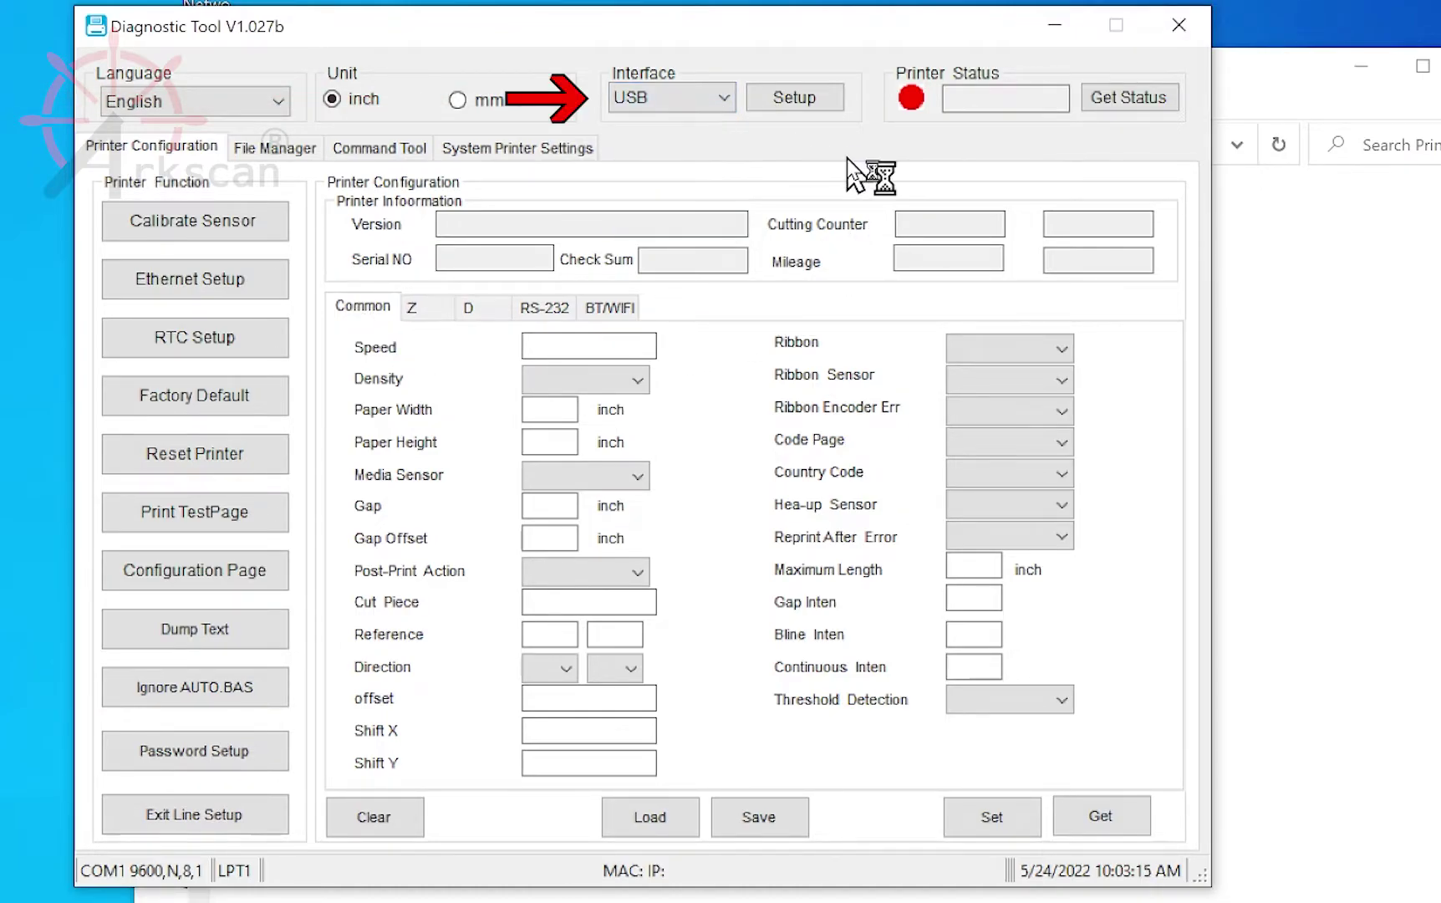
{"action": "left_click", "coordinate": [1148, 107]}
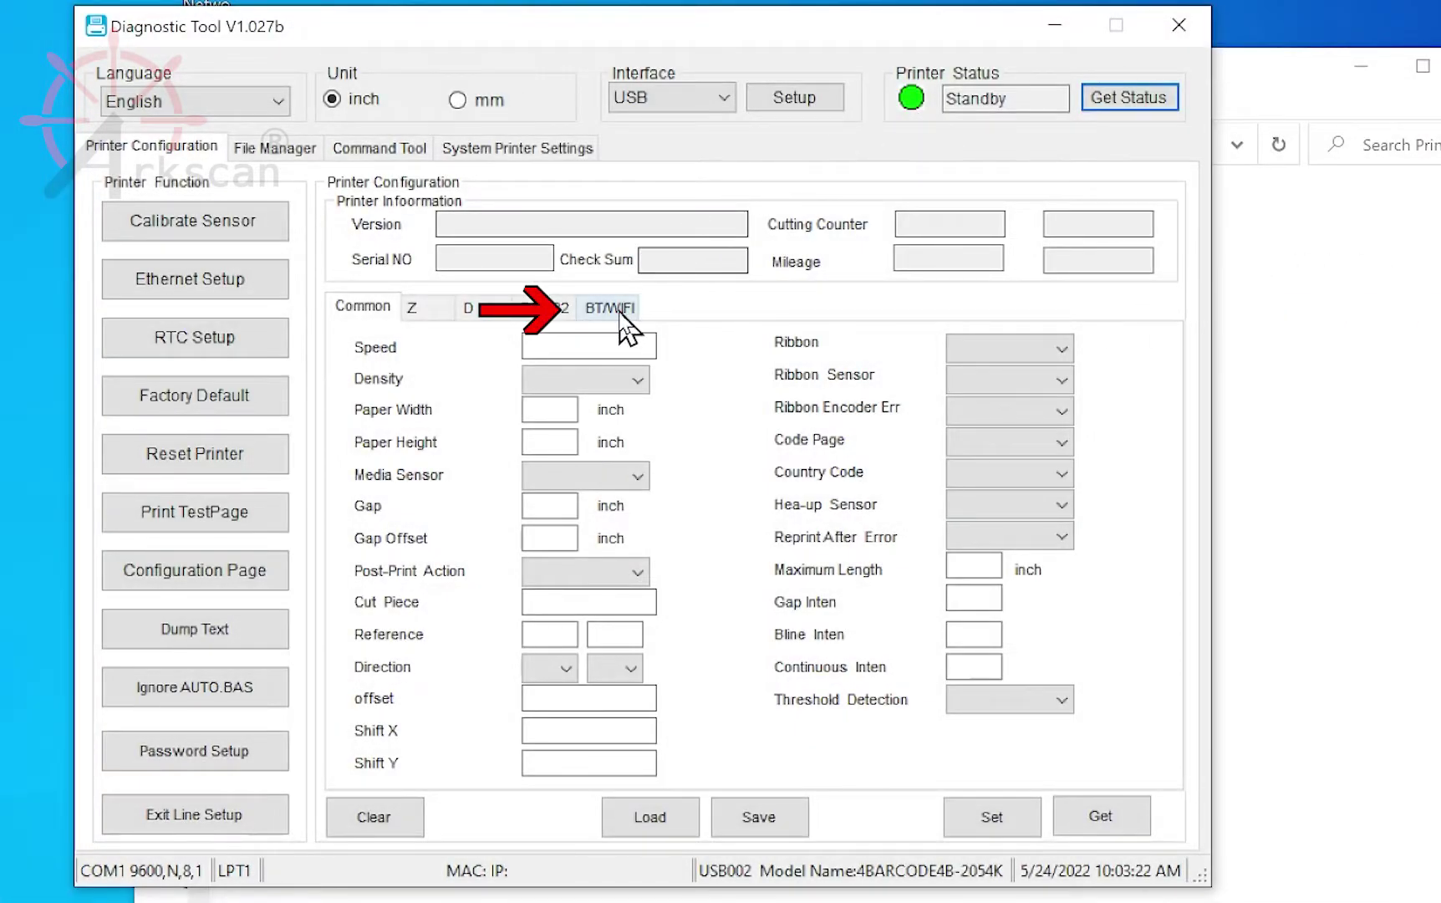
{"action": "left_click", "coordinate": [617, 313]}
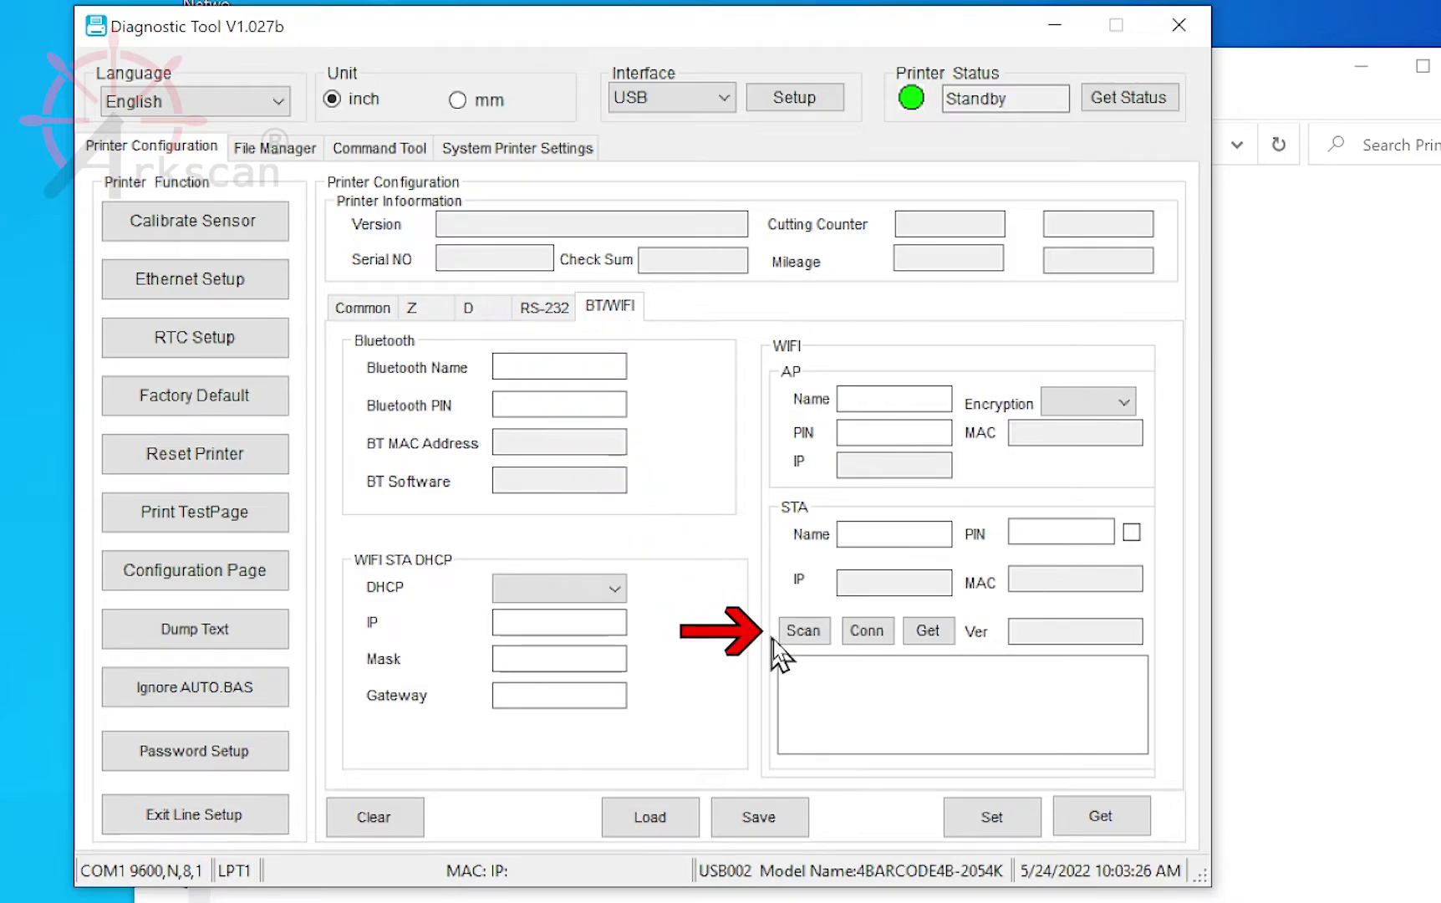
Step: Scan for networks, select Your_Wifi_Name, and enter and verify its Wi-Fi password
{"action": "left_click", "coordinate": [804, 632]}
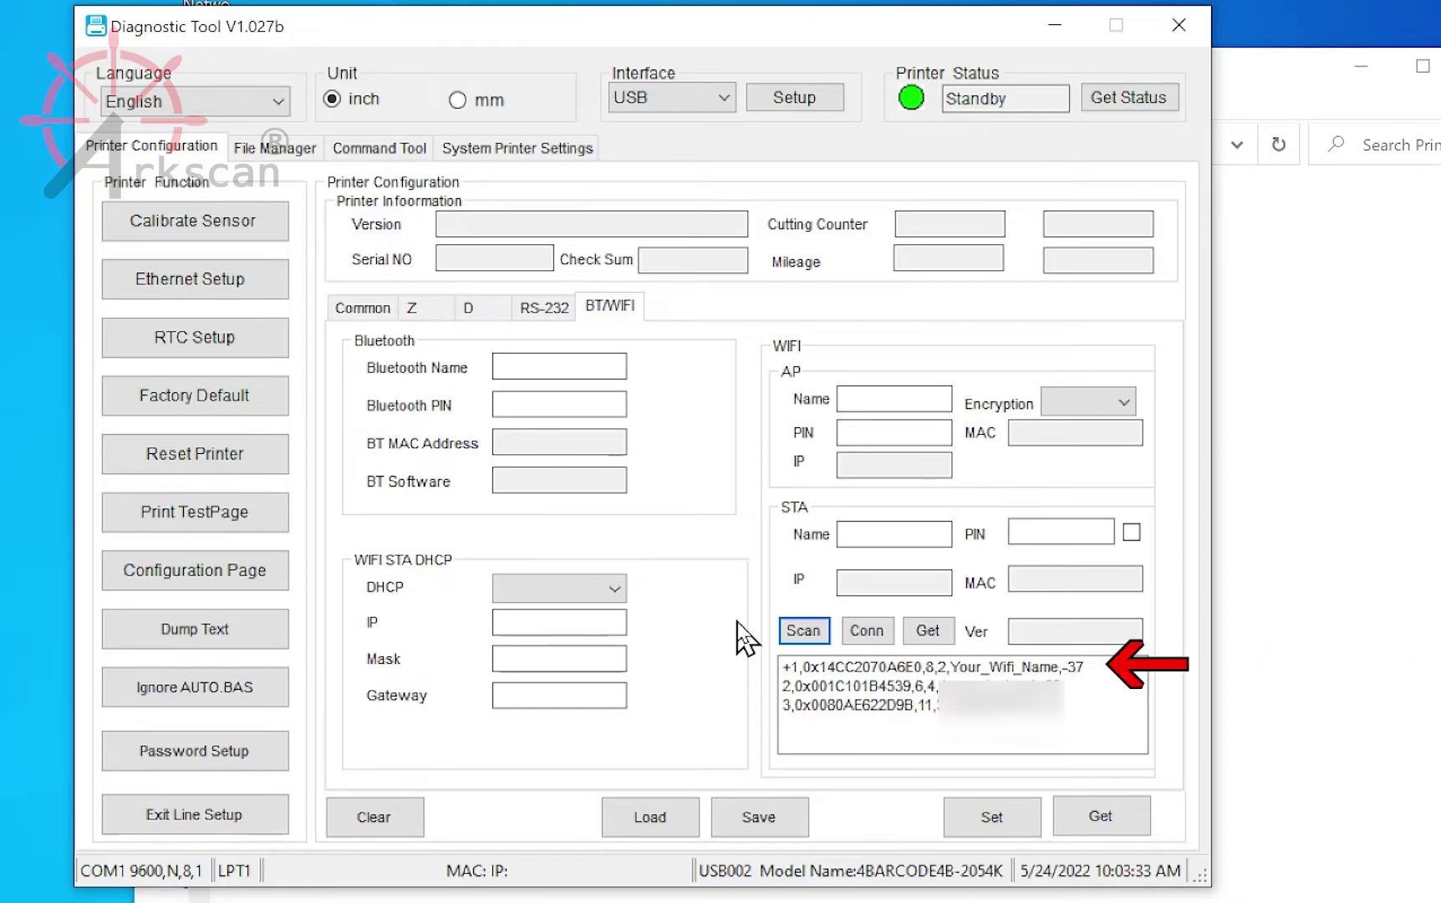
{"action": "left_click", "coordinate": [932, 669]}
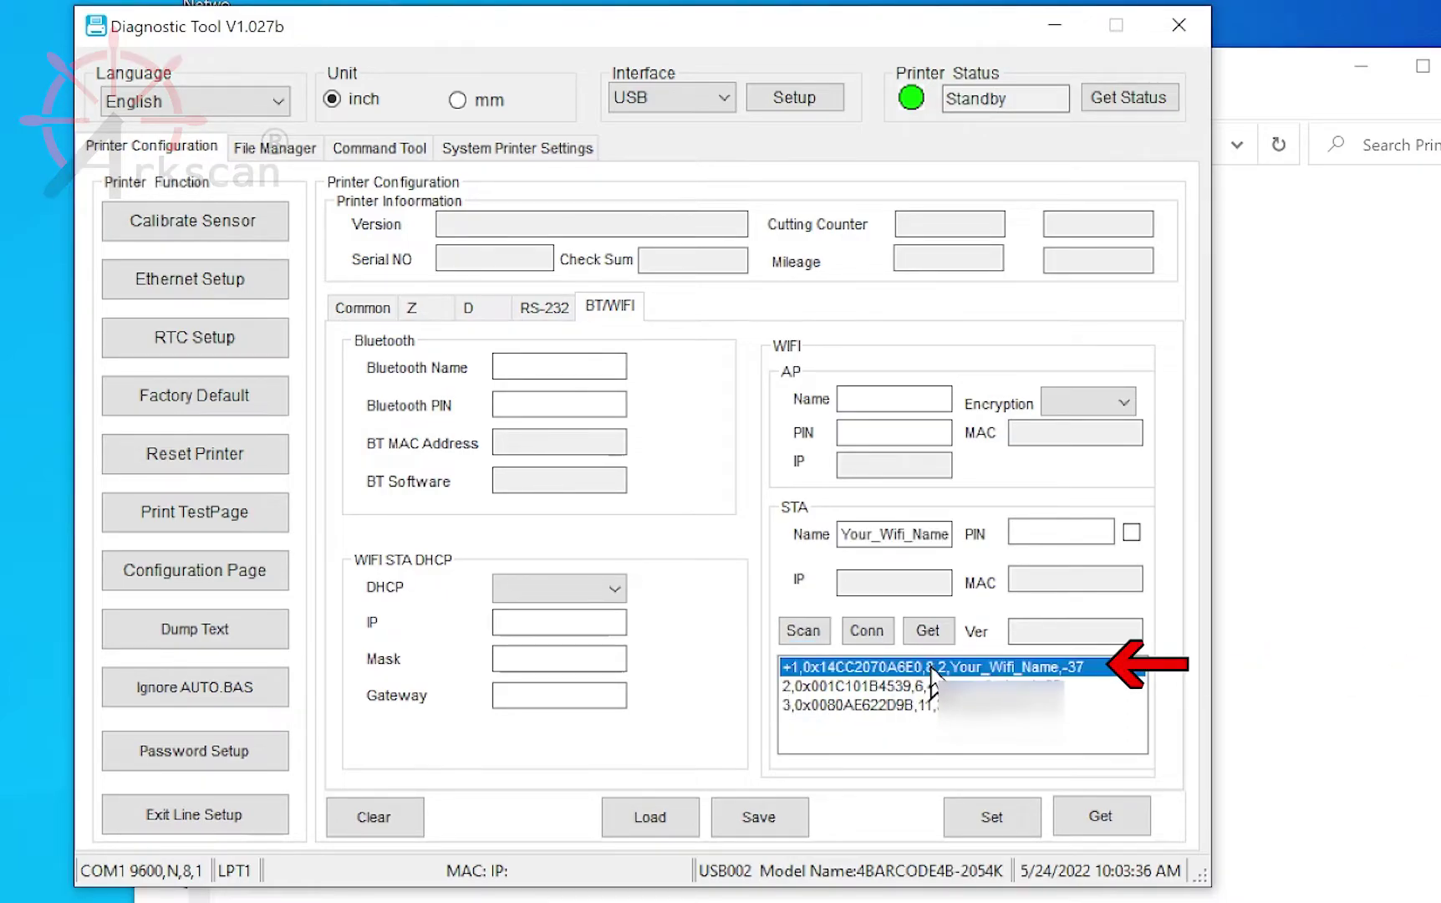
{"action": "left_click", "coordinate": [1070, 534]}
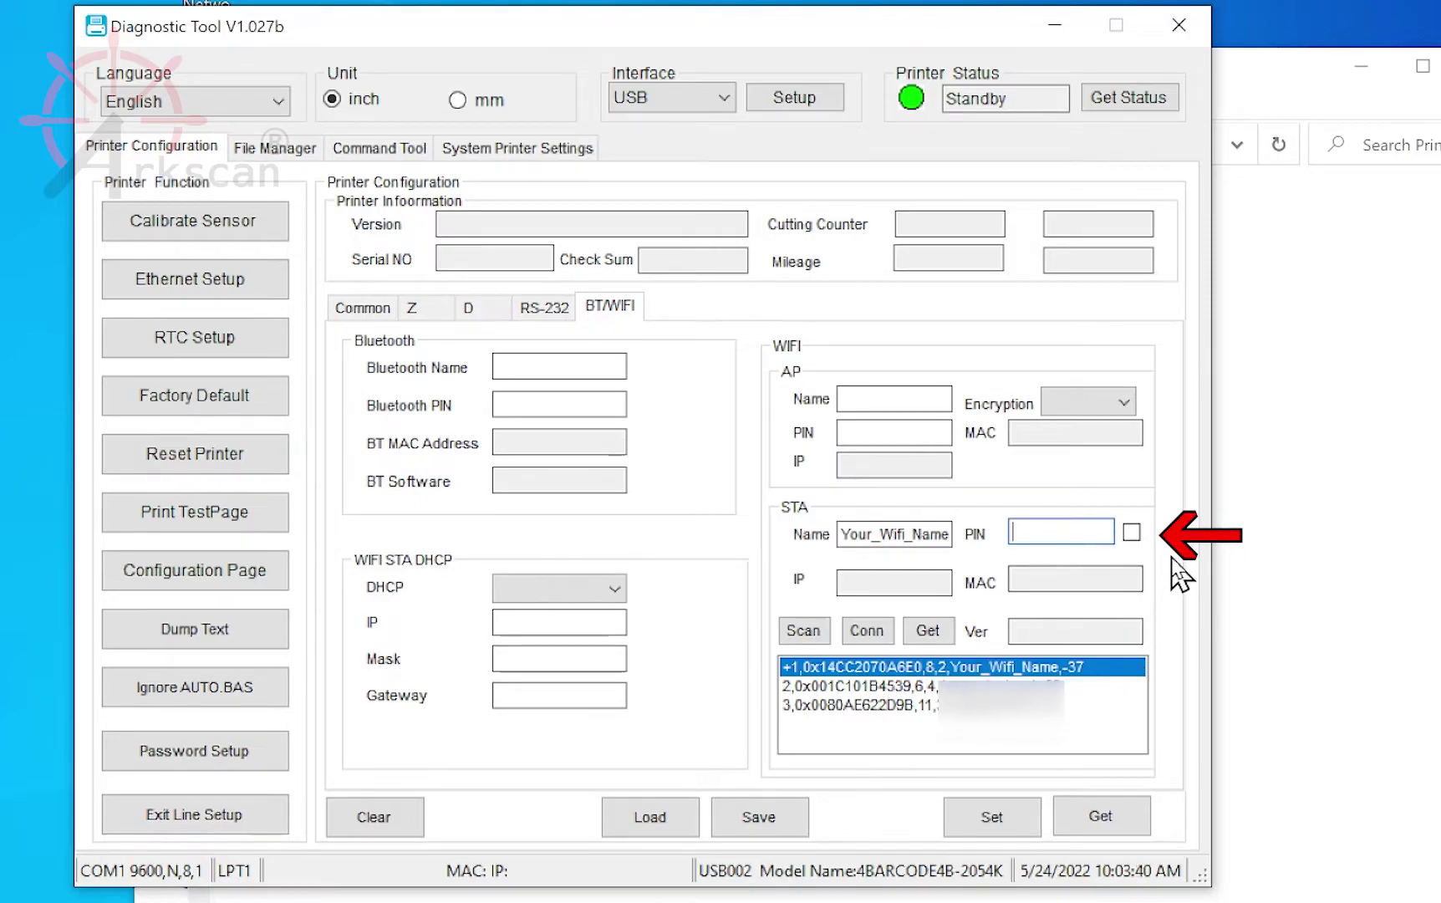
{"action": "type", "text": "1"}
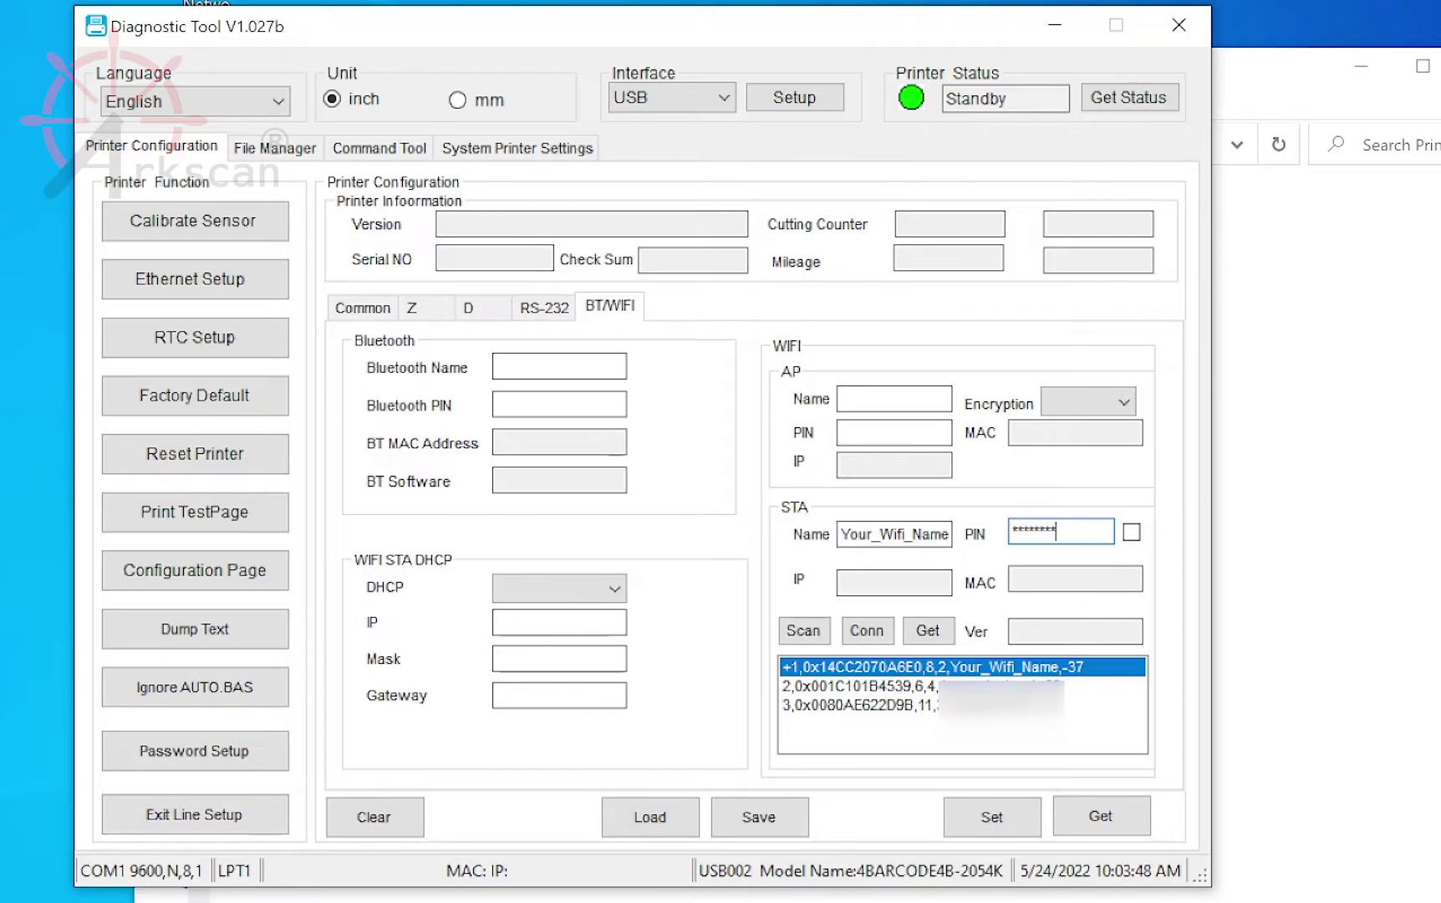
{"action": "left_click", "coordinate": [1133, 534]}
{"action": "left_click", "coordinate": [1133, 534]}
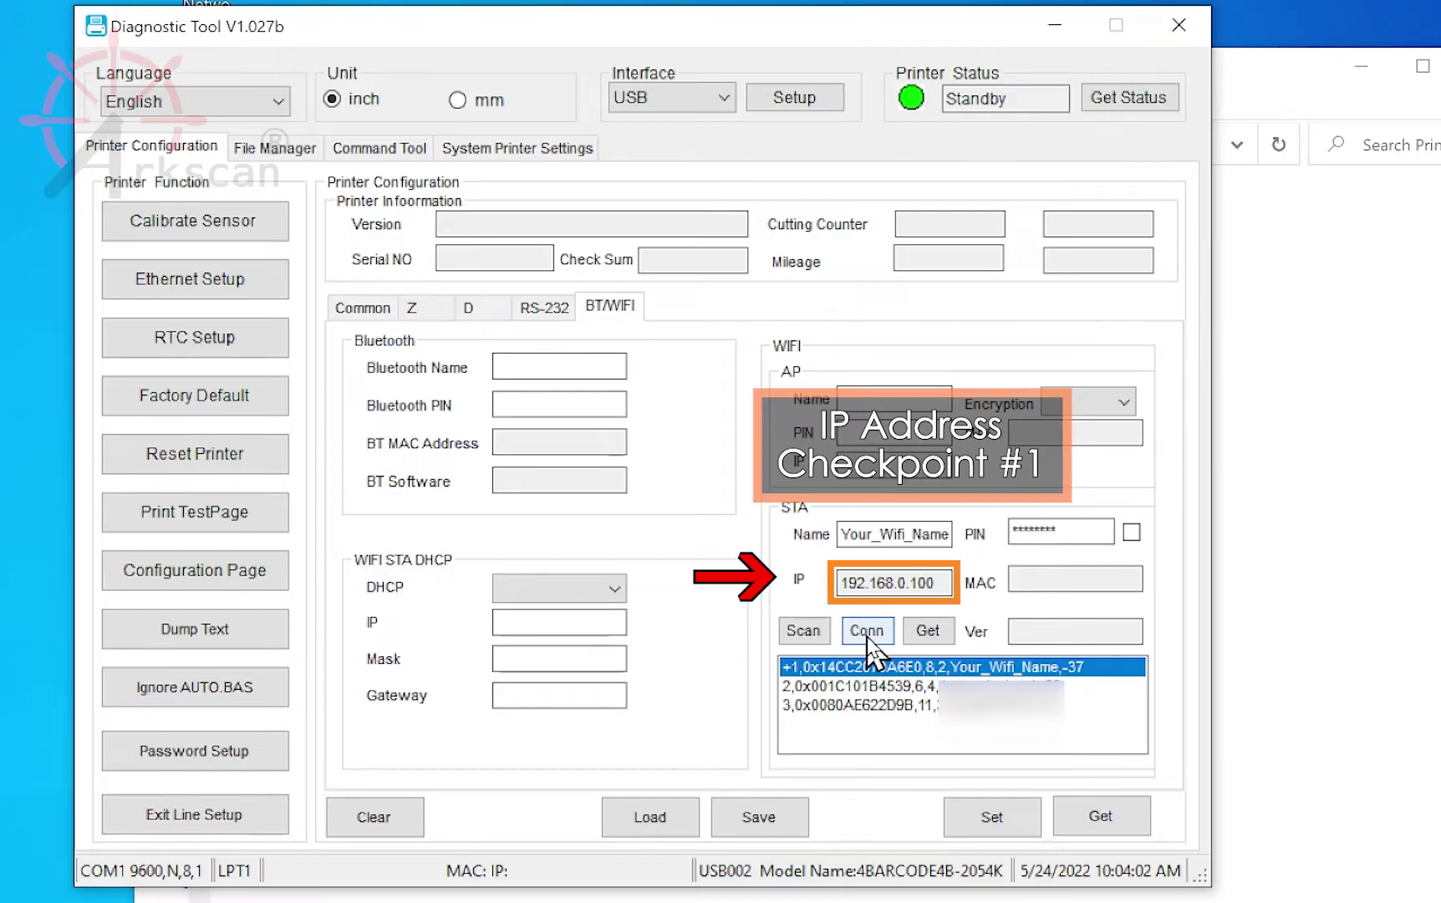
Step: Connect the printer to Wi-Fi and copy its assigned station IP 192.168.0.100
{"action": "left_click", "coordinate": [867, 632]}
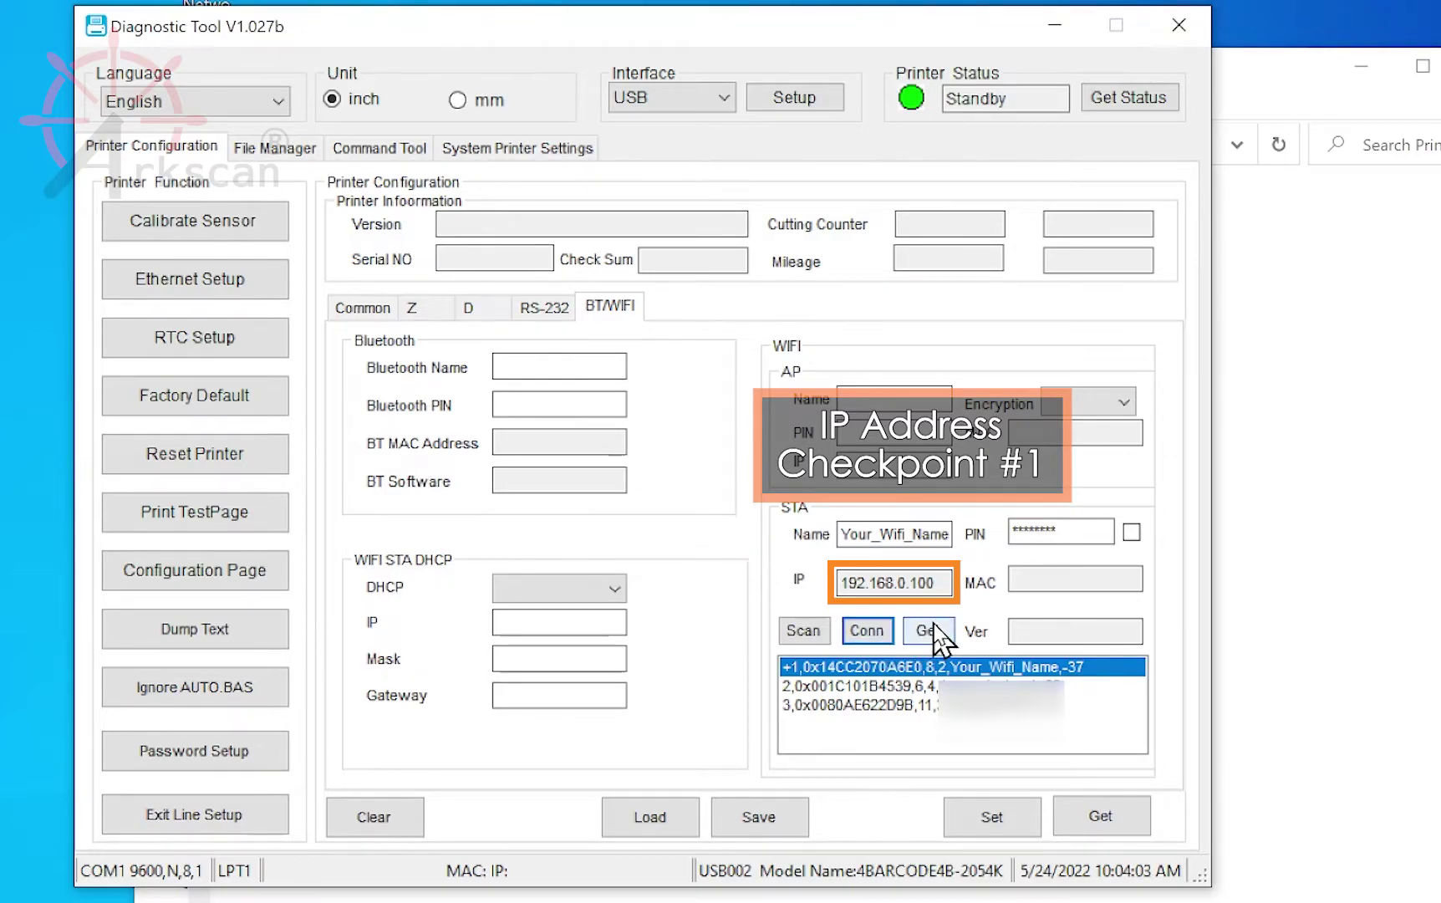
{"action": "left_click", "coordinate": [940, 582]}
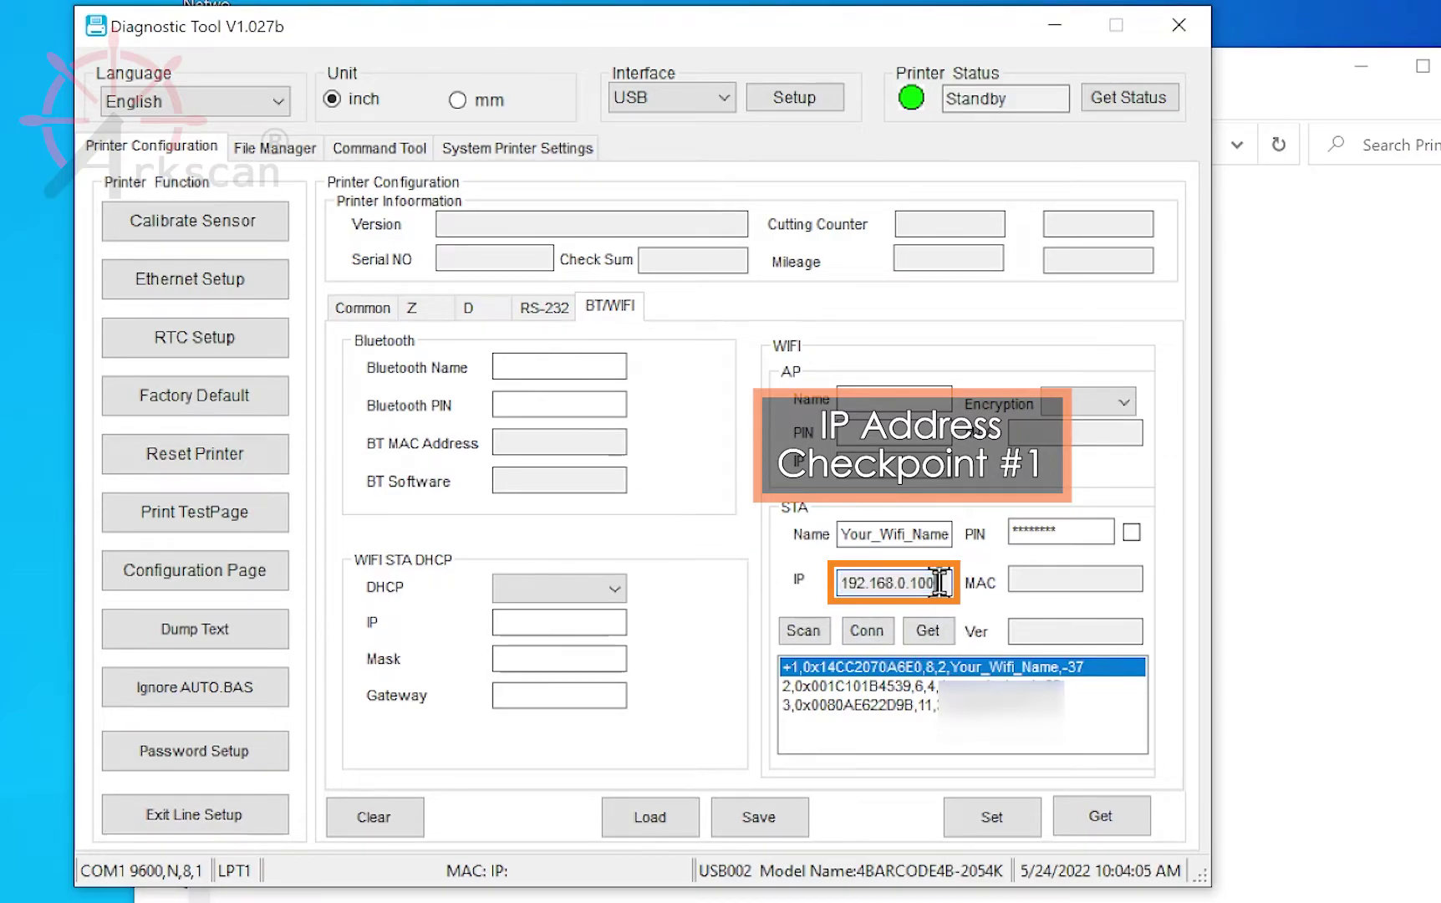
{"action": "double_click", "coordinate": [939, 582]}
{"action": "right_click", "coordinate": [917, 585]}
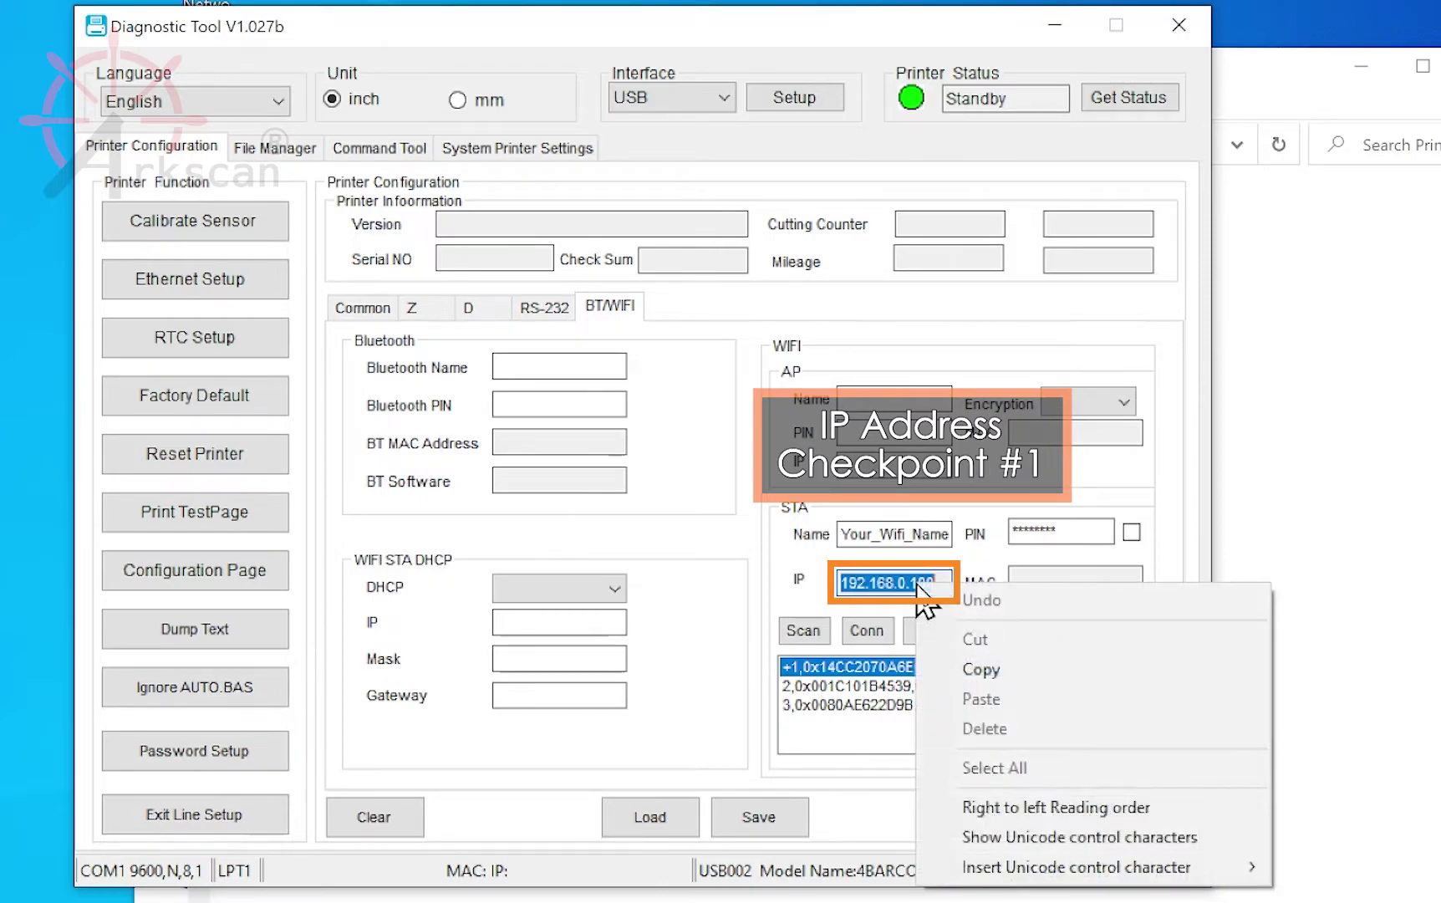
{"action": "left_click", "coordinate": [957, 660]}
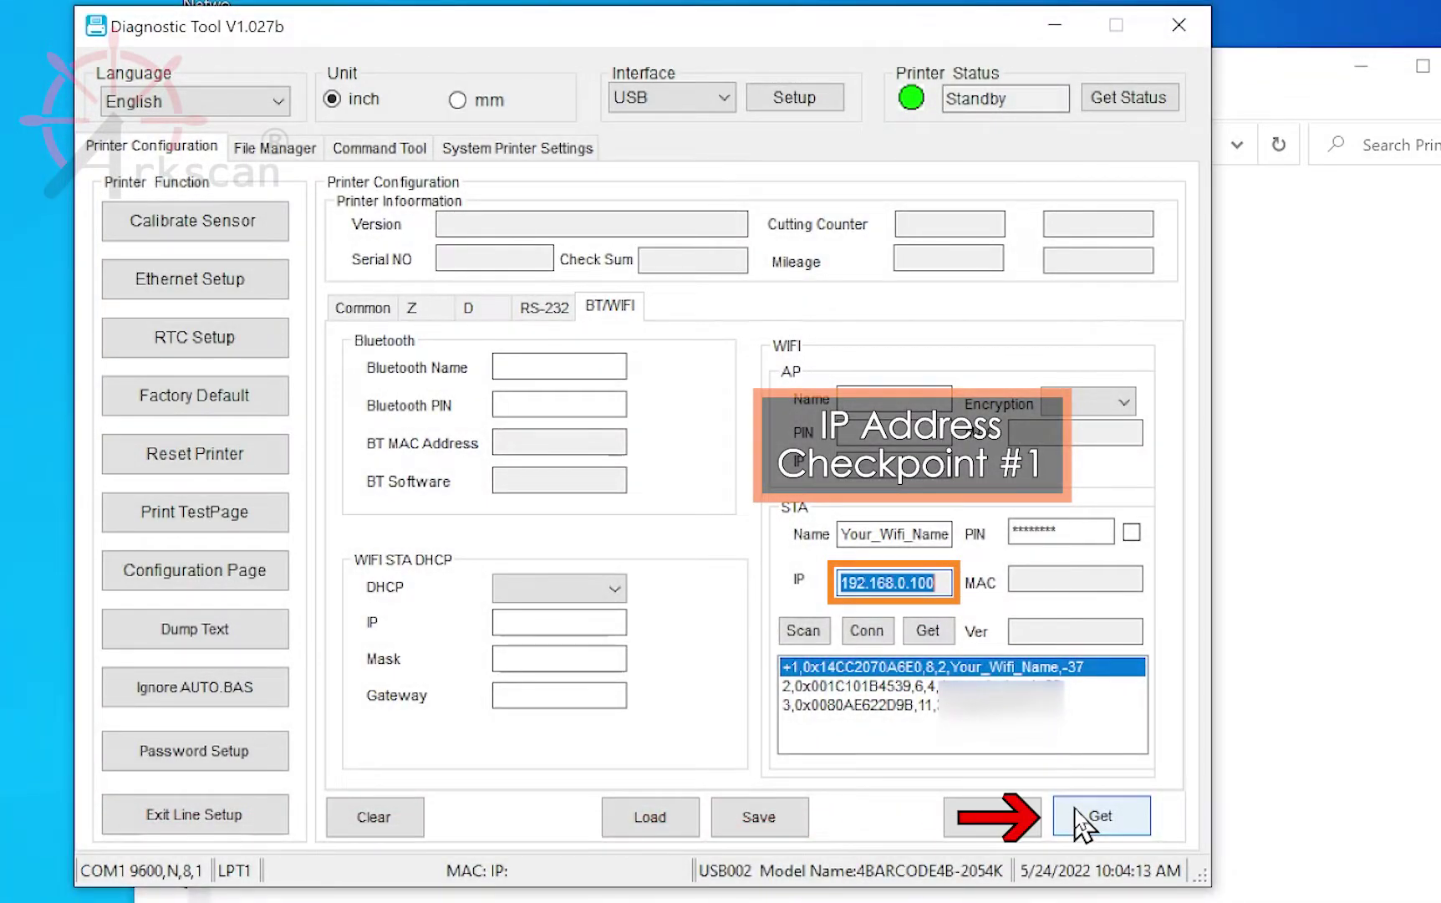
{"action": "left_click", "coordinate": [1078, 815]}
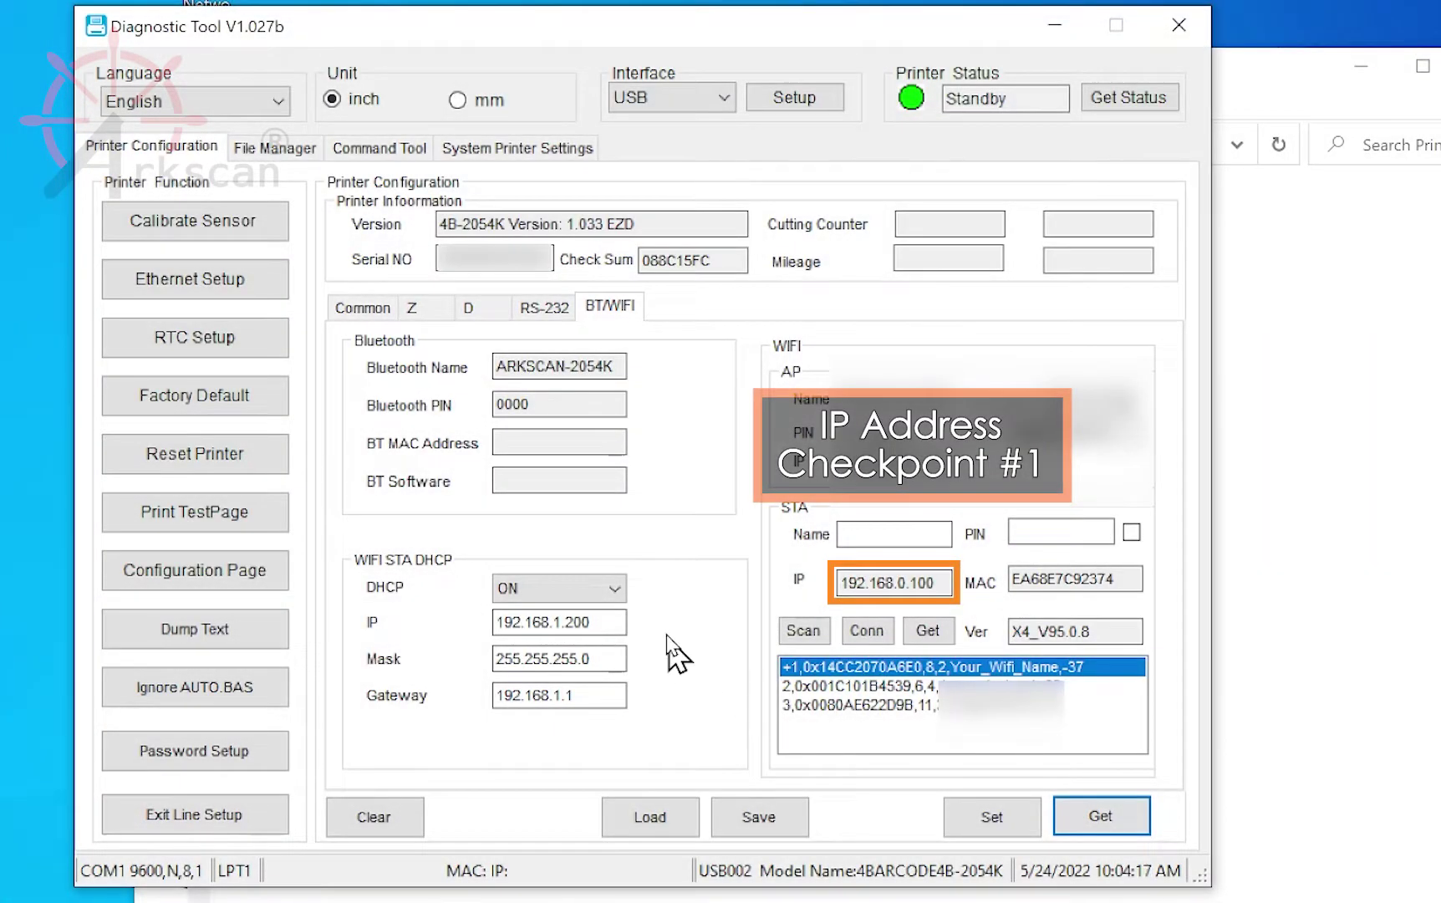
Step: Set the Wi-Fi station to DHCP OFF with static IP 192.168.0.100 and send it to the printer
{"action": "left_click", "coordinate": [617, 587]}
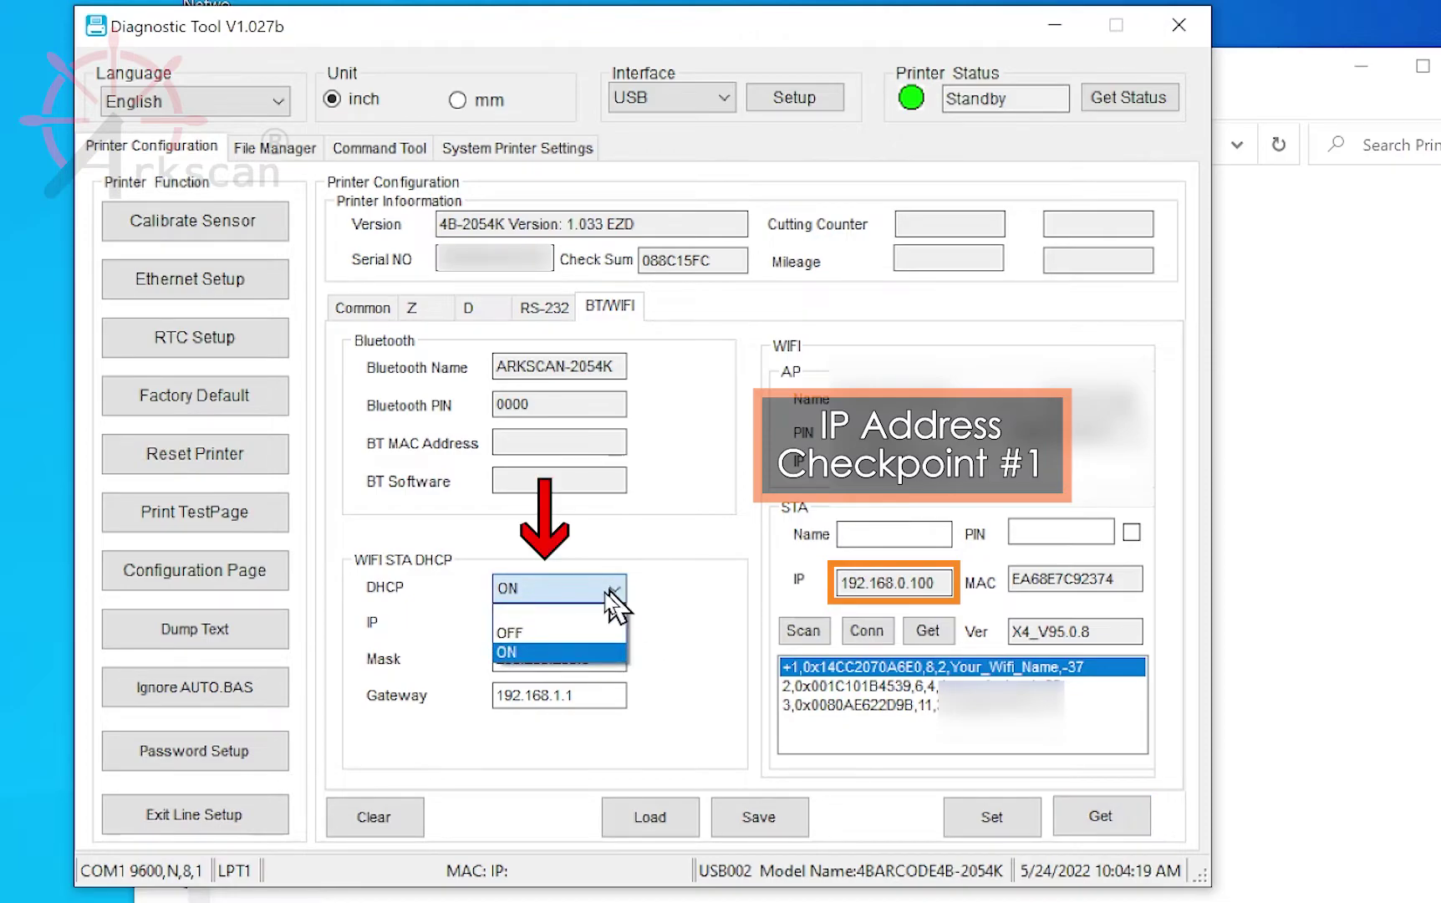
{"action": "left_click", "coordinate": [551, 633]}
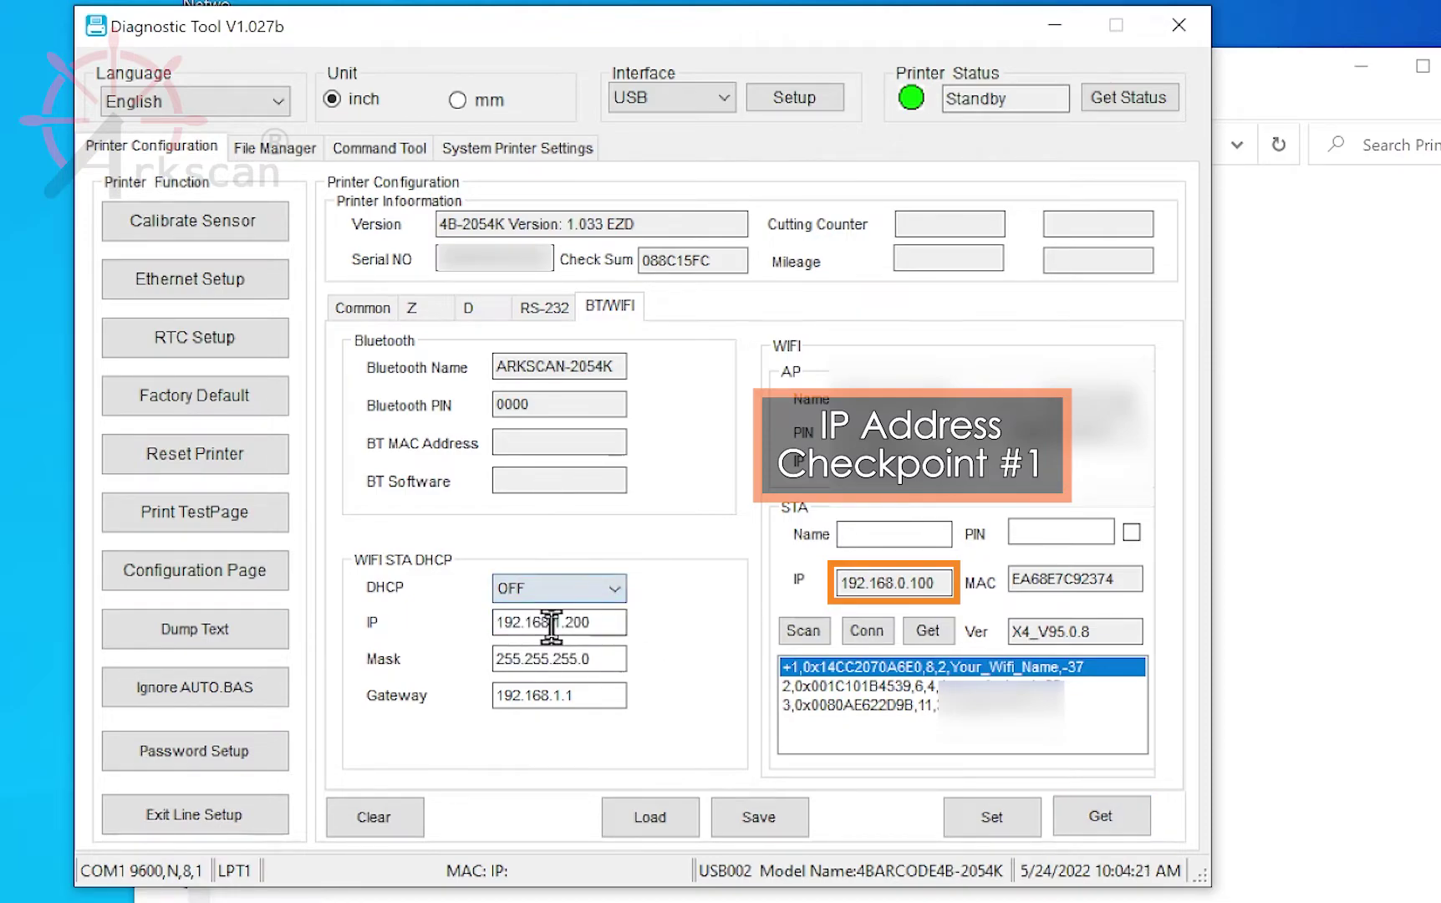
{"action": "double_click", "coordinate": [615, 622]}
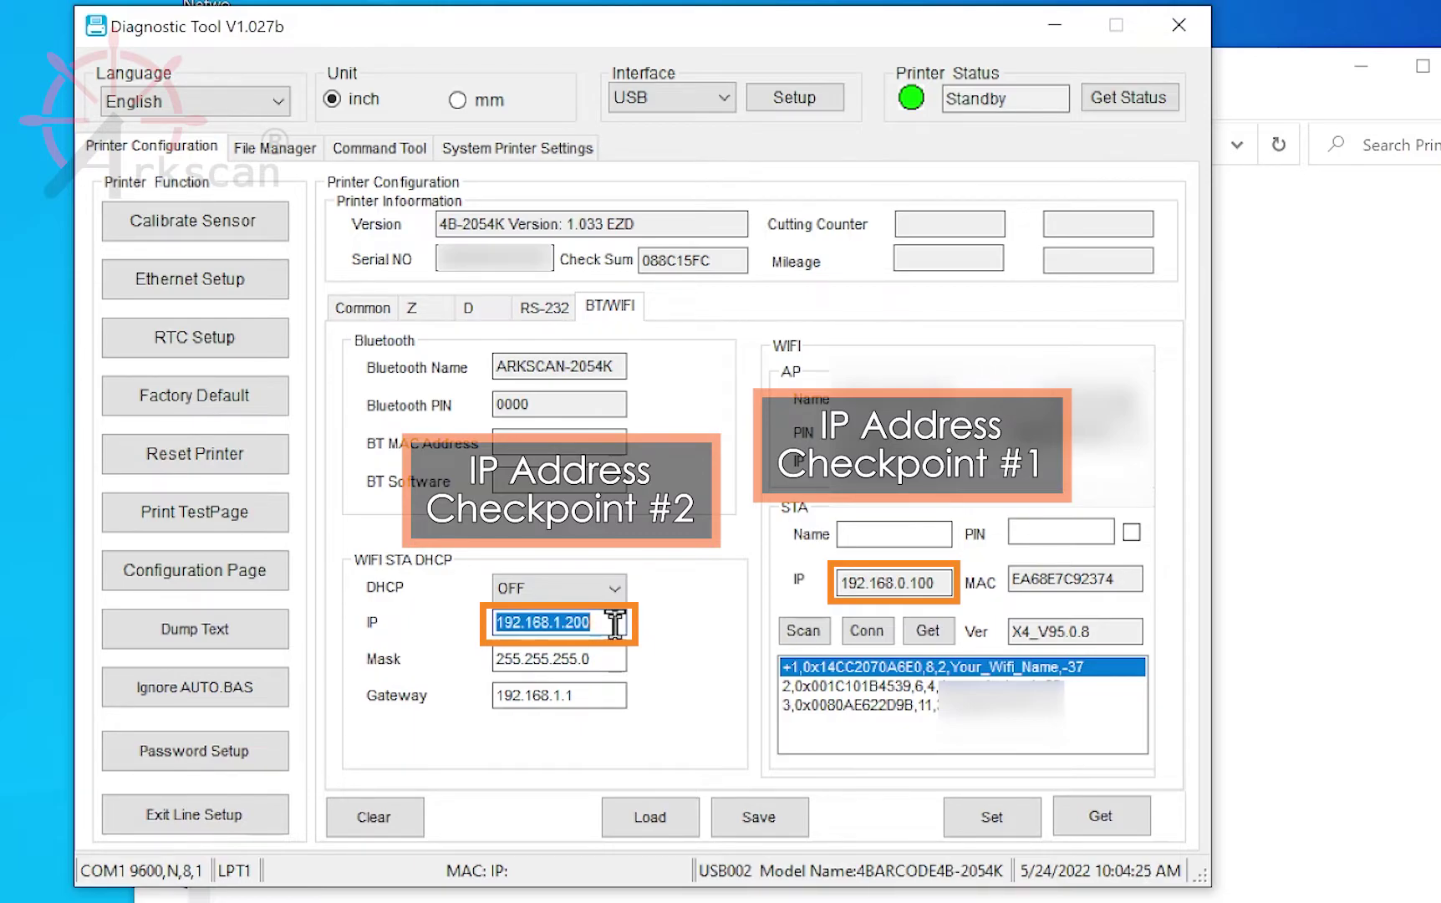
{"action": "key", "text": "ctrl+v"}
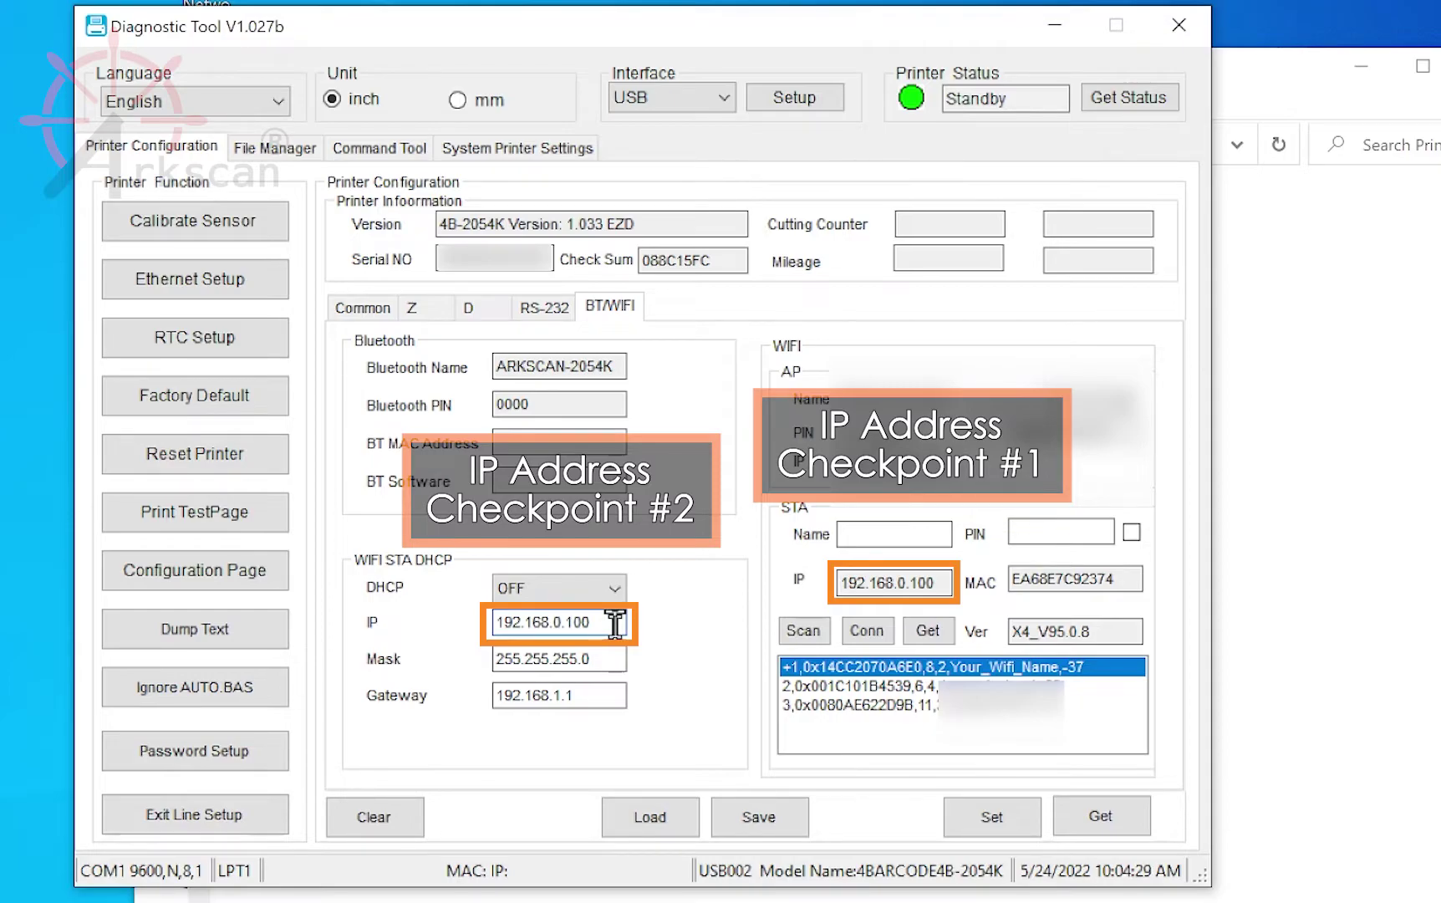
{"action": "left_click", "coordinate": [990, 827]}
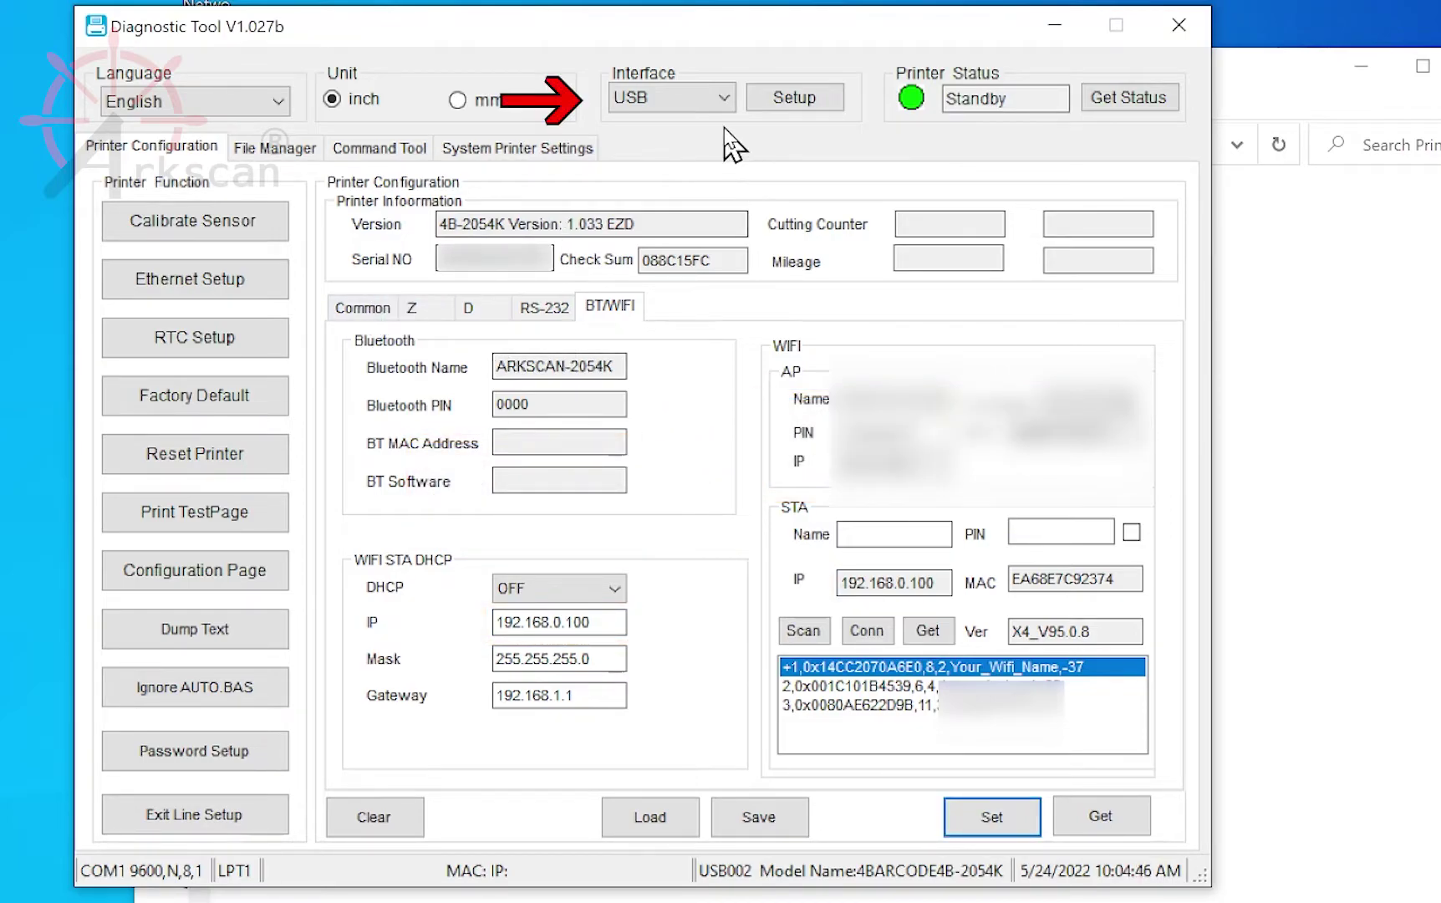
Step: Switch the interface to WIFI and discover the 4B-2054K printer at 192.168.0.100:9100
{"action": "left_click", "coordinate": [721, 99]}
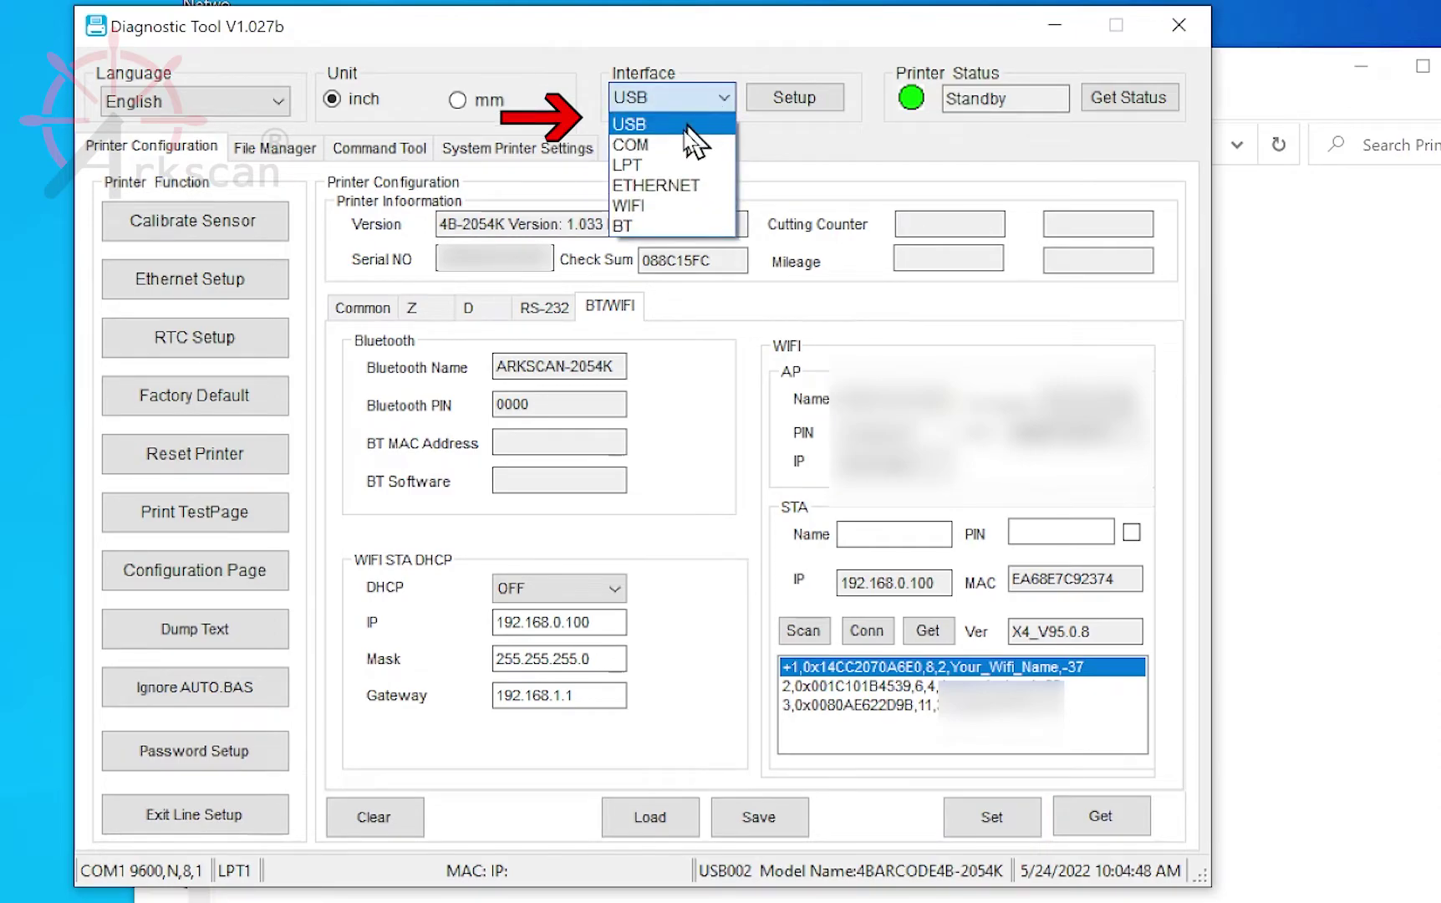
{"action": "left_click", "coordinate": [651, 209]}
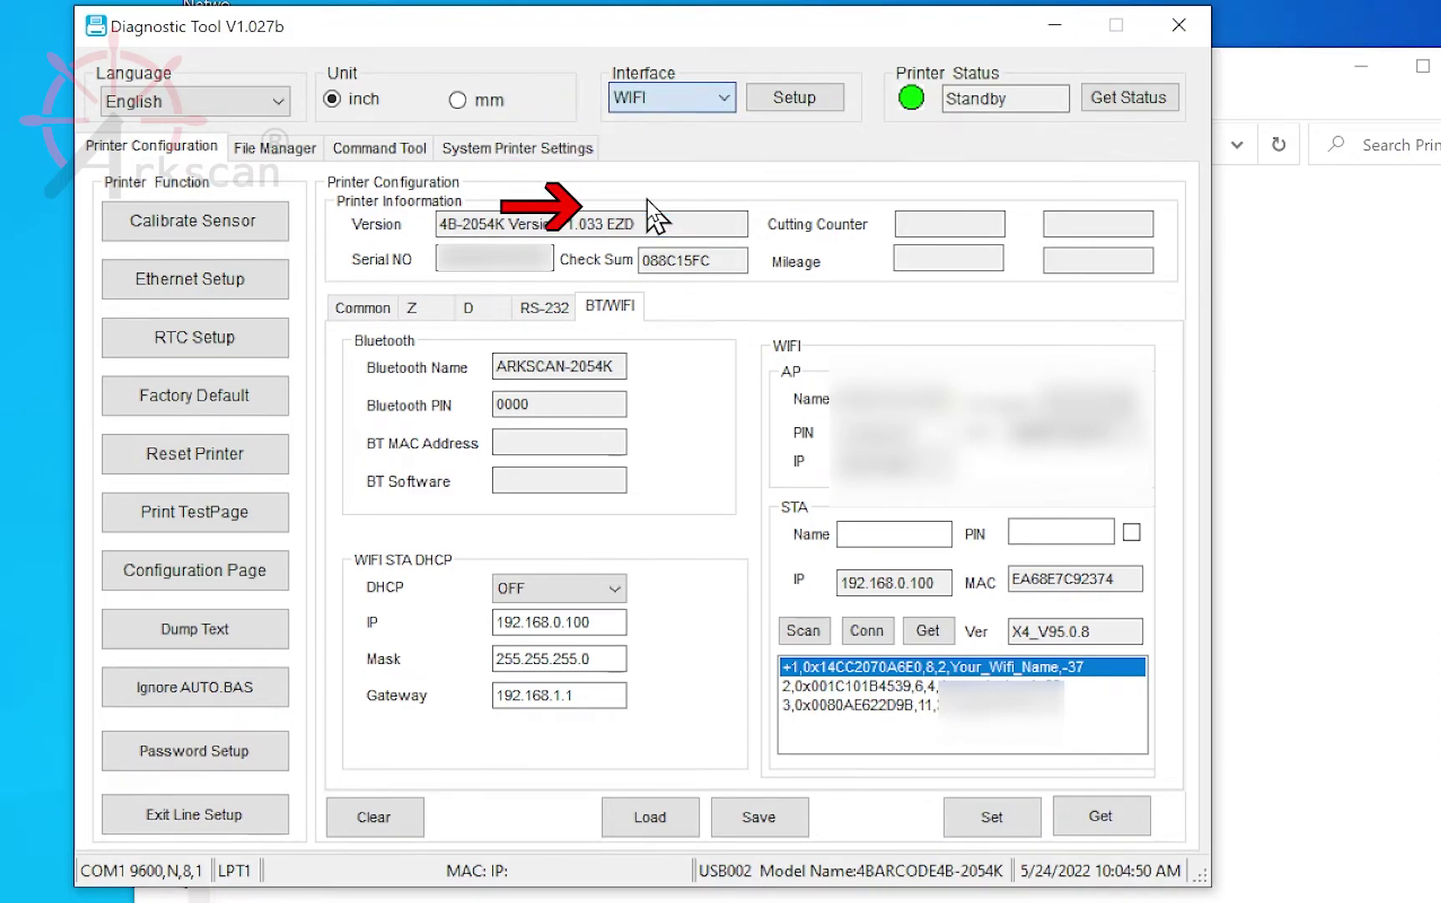
{"action": "left_click", "coordinate": [820, 104]}
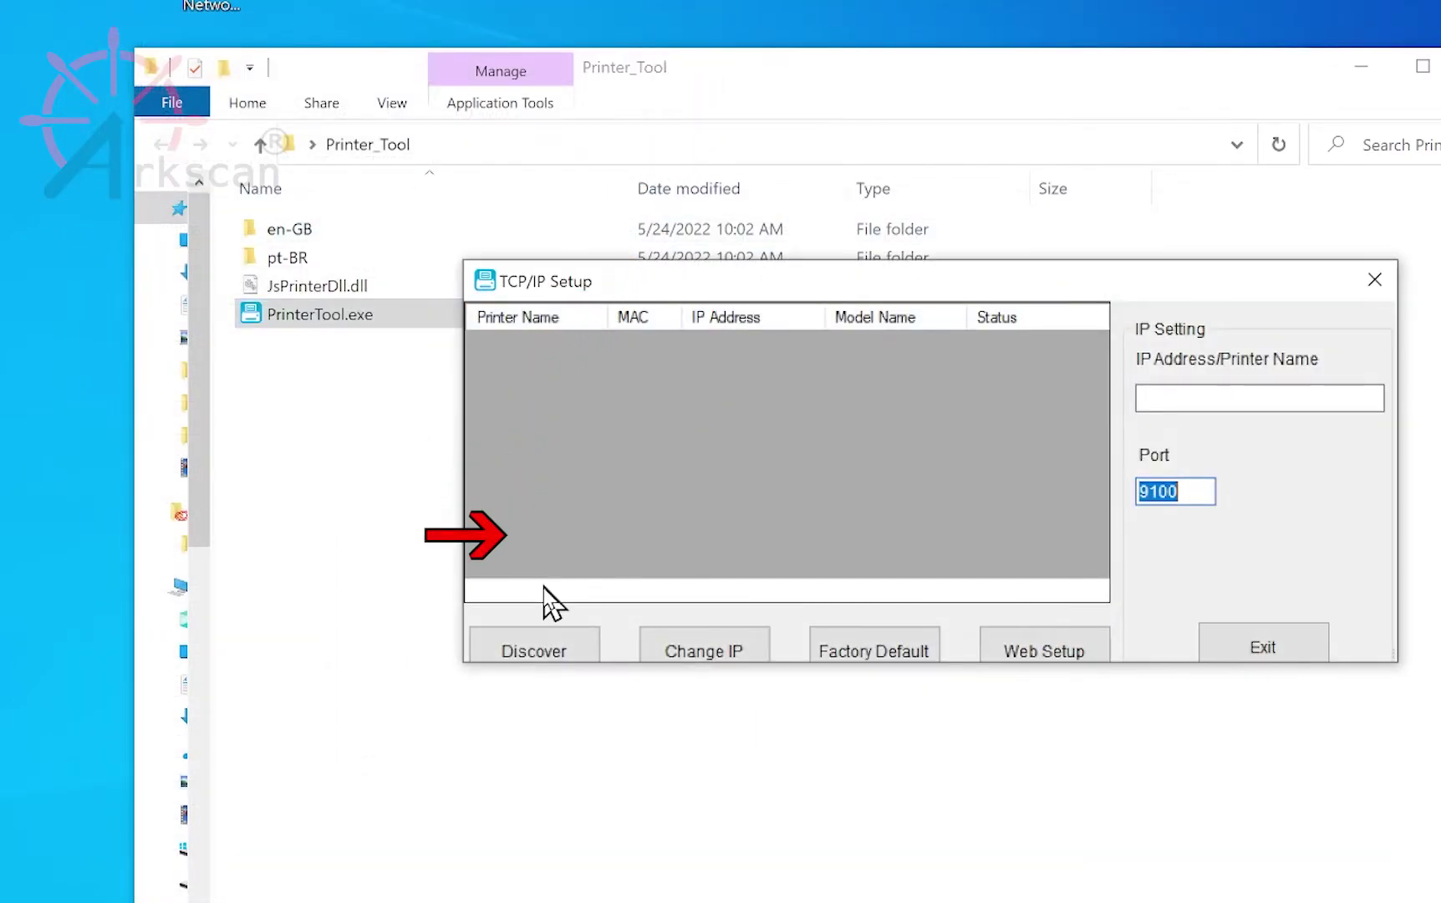
{"action": "left_click", "coordinate": [536, 642]}
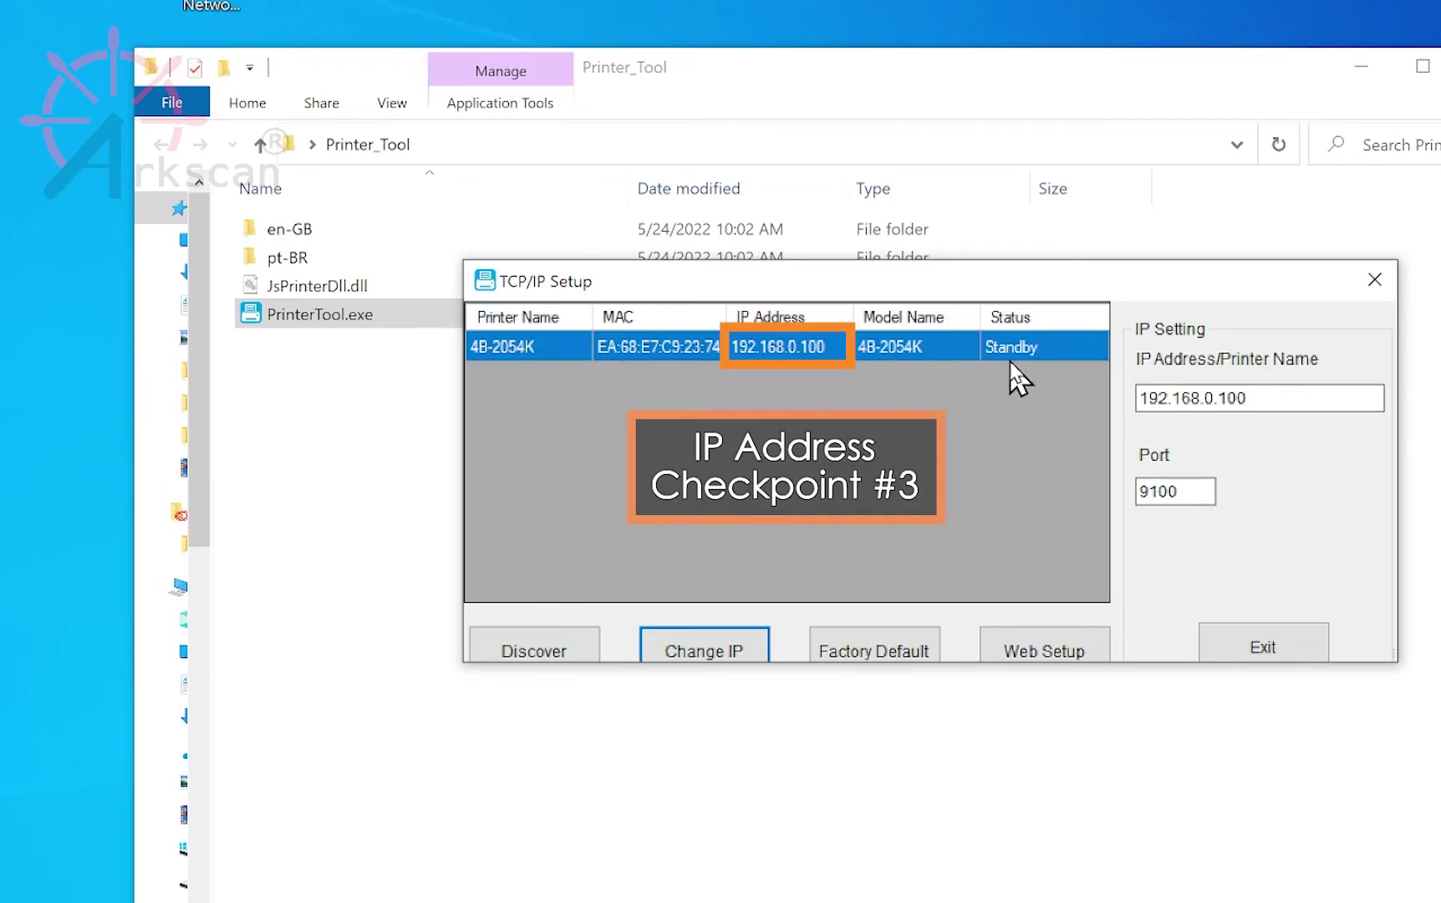
{"action": "left_click", "coordinate": [1253, 648]}
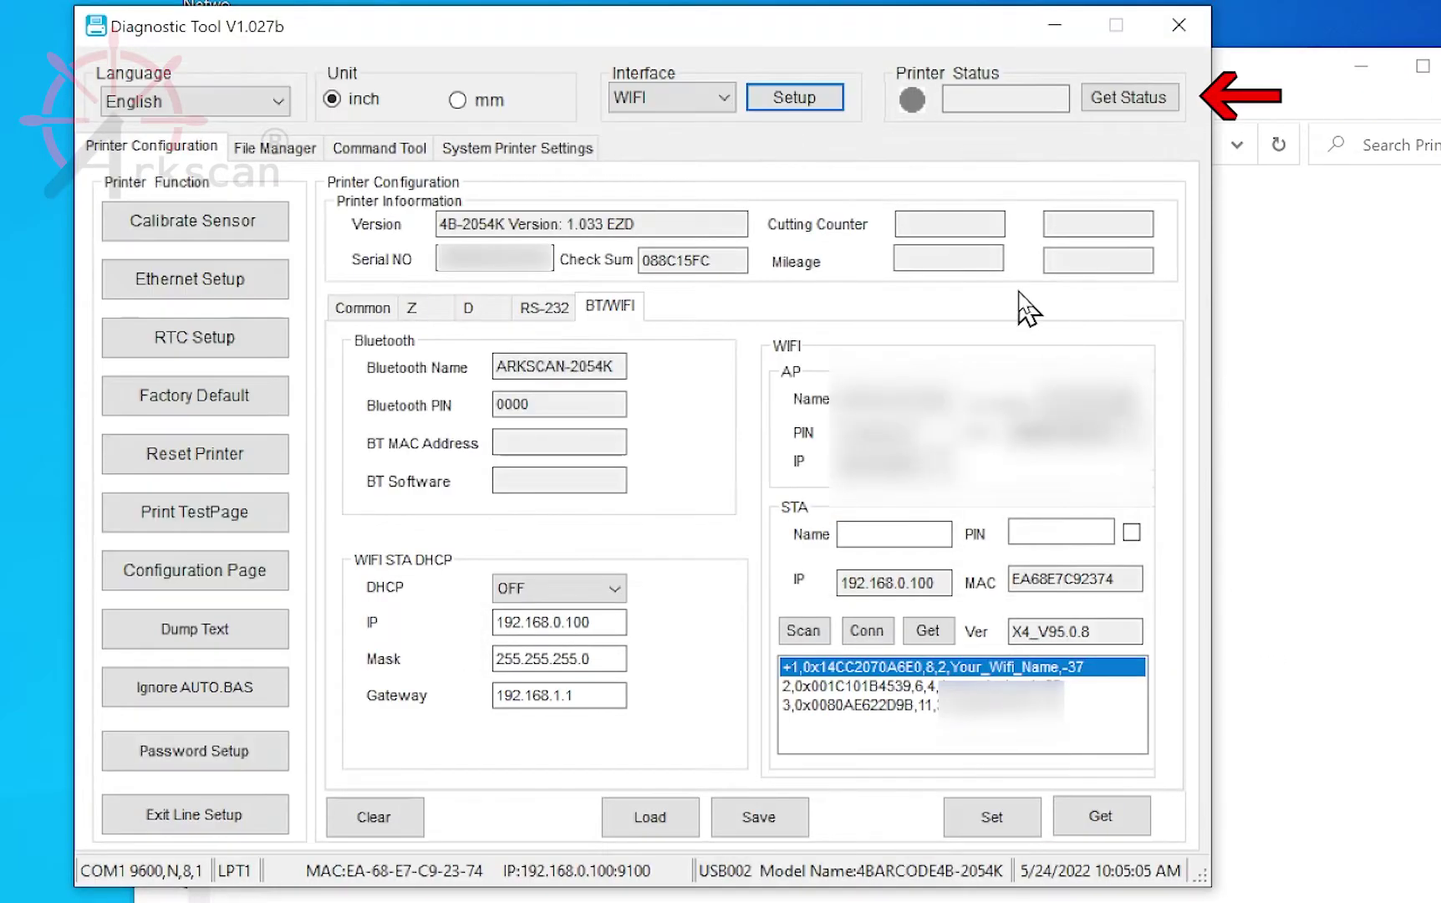
Step: Confirm the printer reports Standby over WiFi, then close Diagnostic Tool
{"action": "left_click", "coordinate": [1132, 100]}
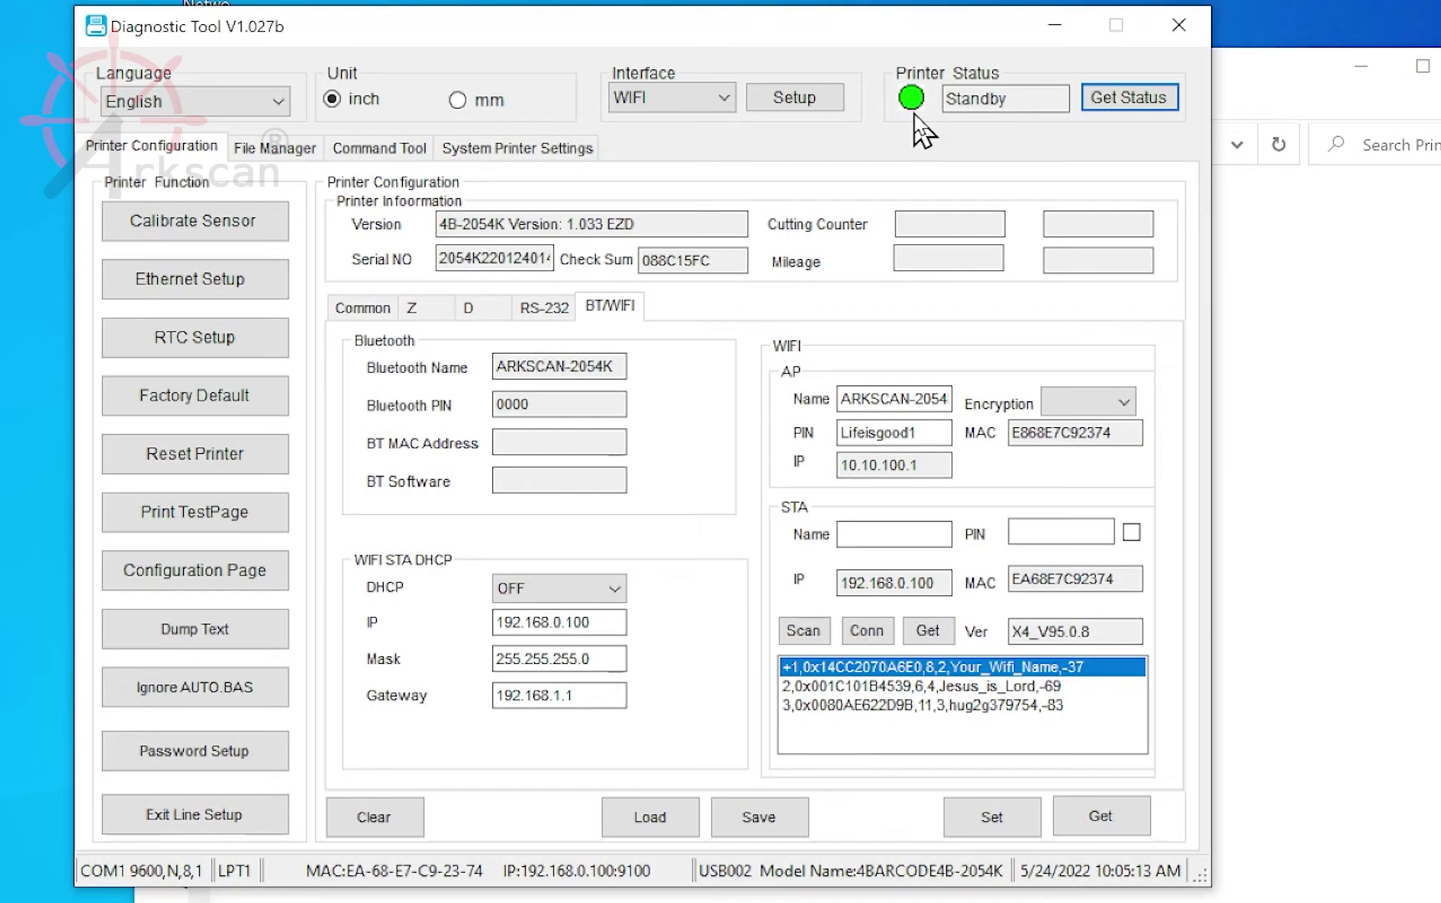
{"action": "left_click", "coordinate": [1178, 25]}
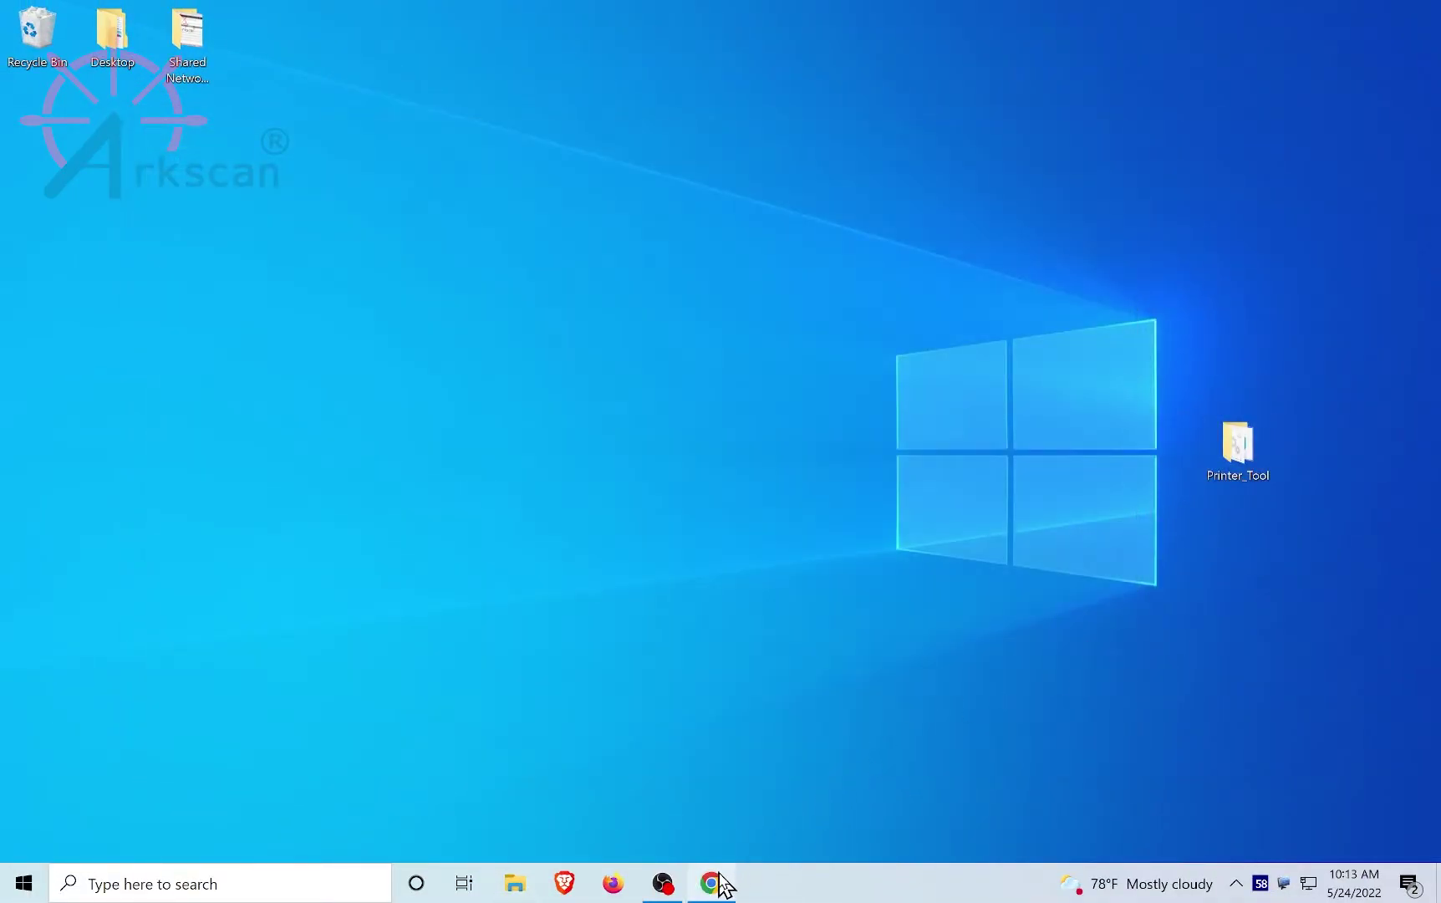
Step: Download the standard Windows driver from the Arkscan page, run its installer, and accept the license
{"action": "left_click", "coordinate": [712, 884]}
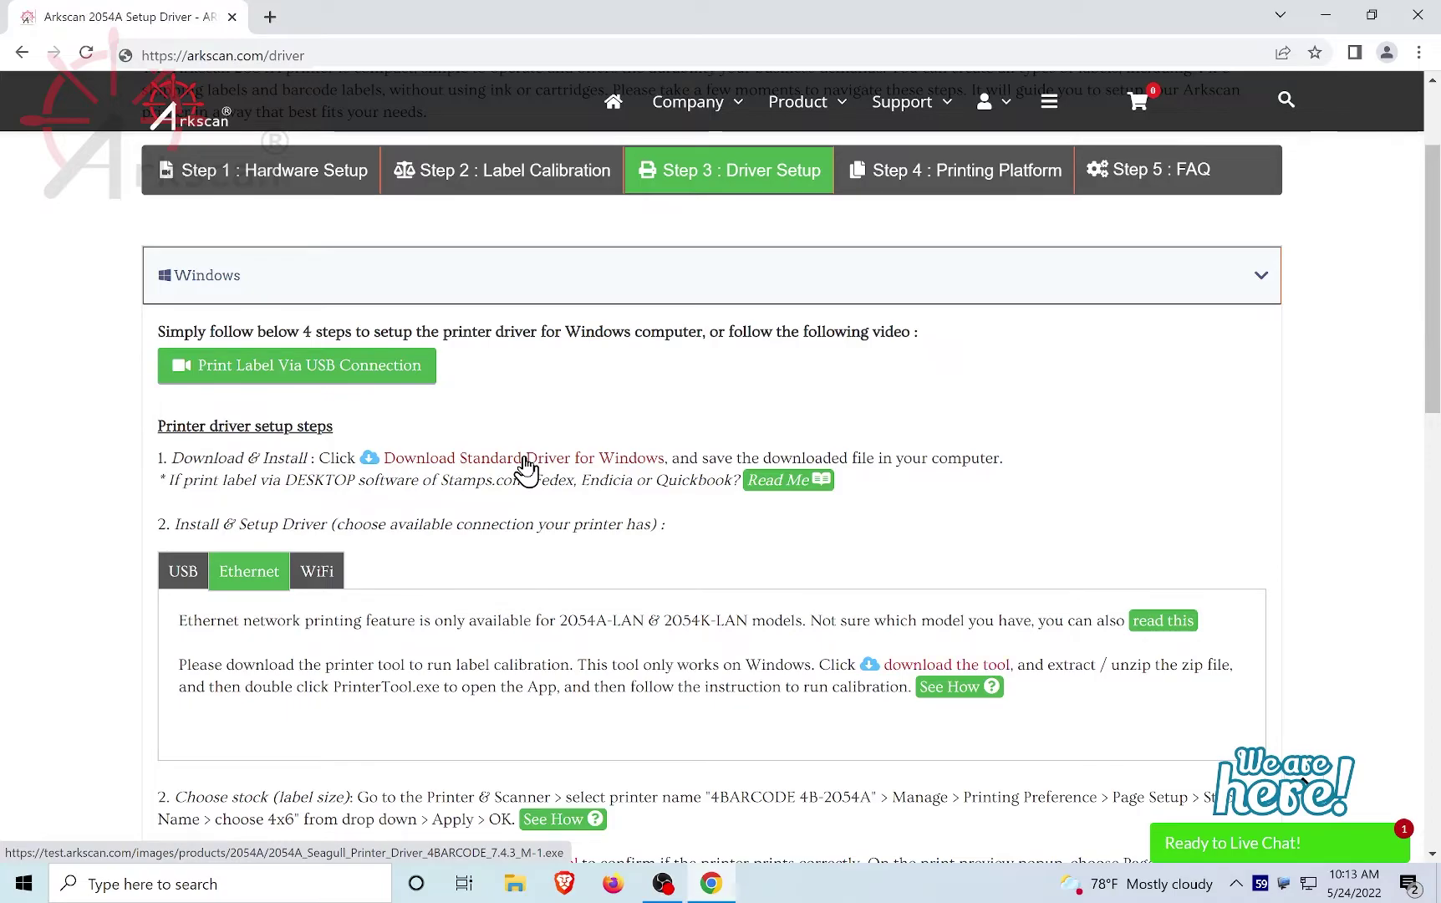
{"action": "left_click", "coordinate": [524, 460]}
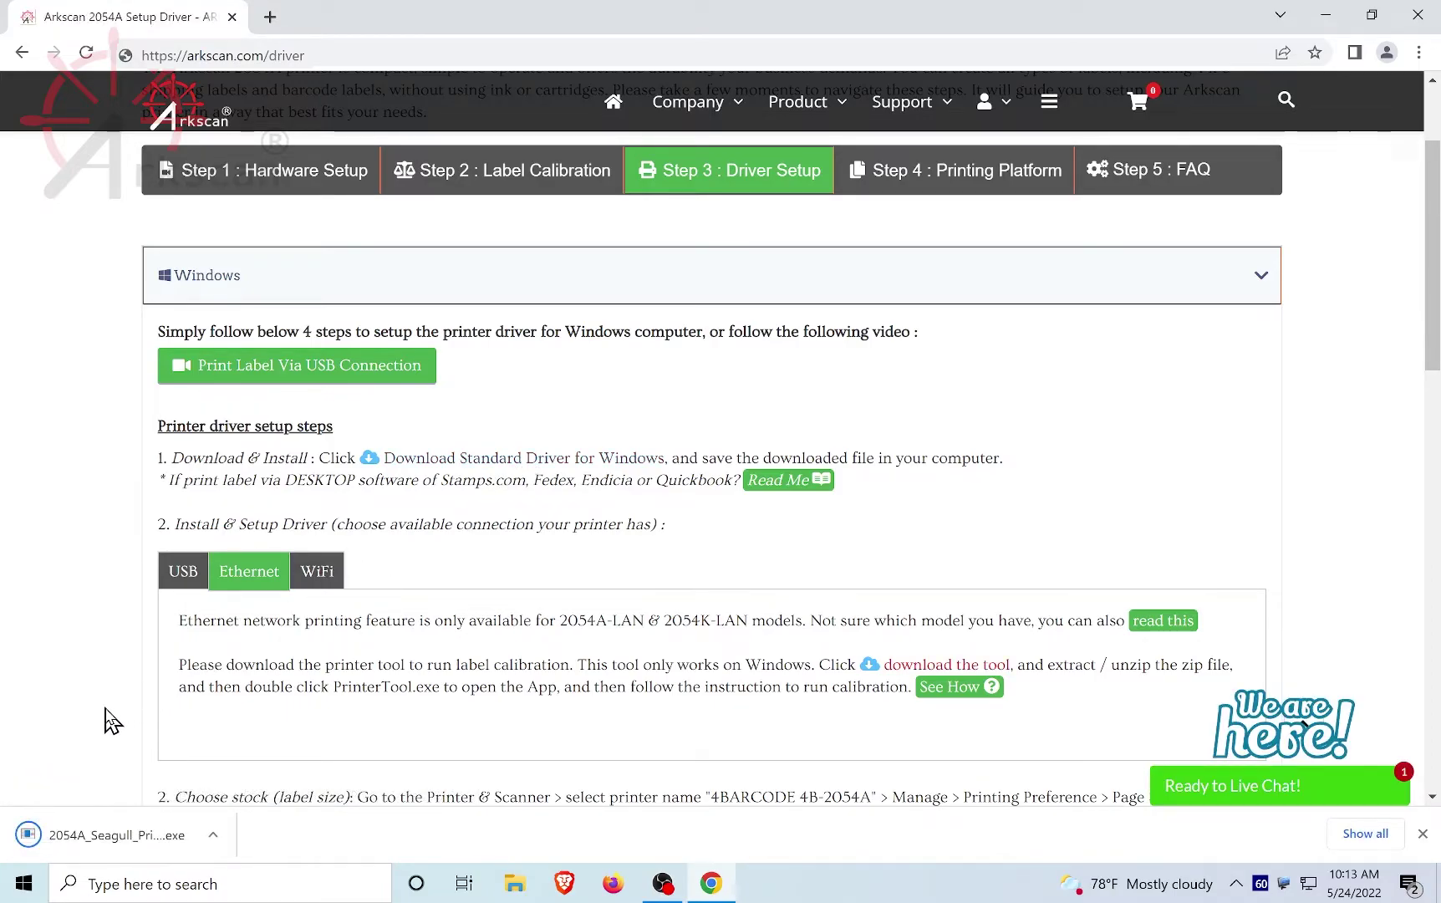
{"action": "left_click", "coordinate": [113, 851]}
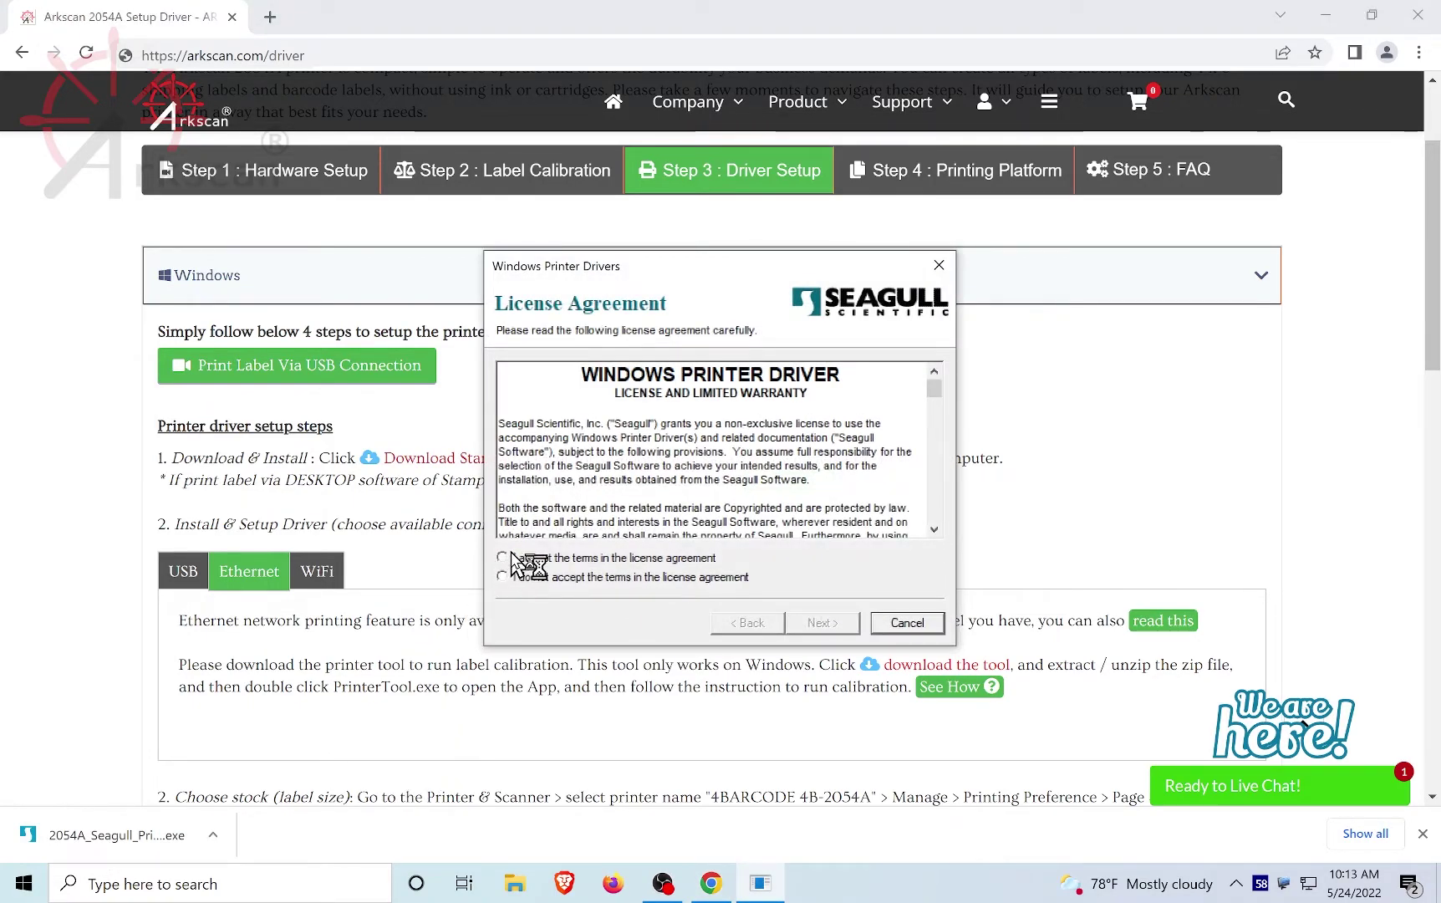
{"action": "left_click", "coordinate": [502, 557]}
Step: Keep the default installation directory, skip the installation instructions, and finish unpacking the driver files
{"action": "left_click", "coordinate": [822, 623]}
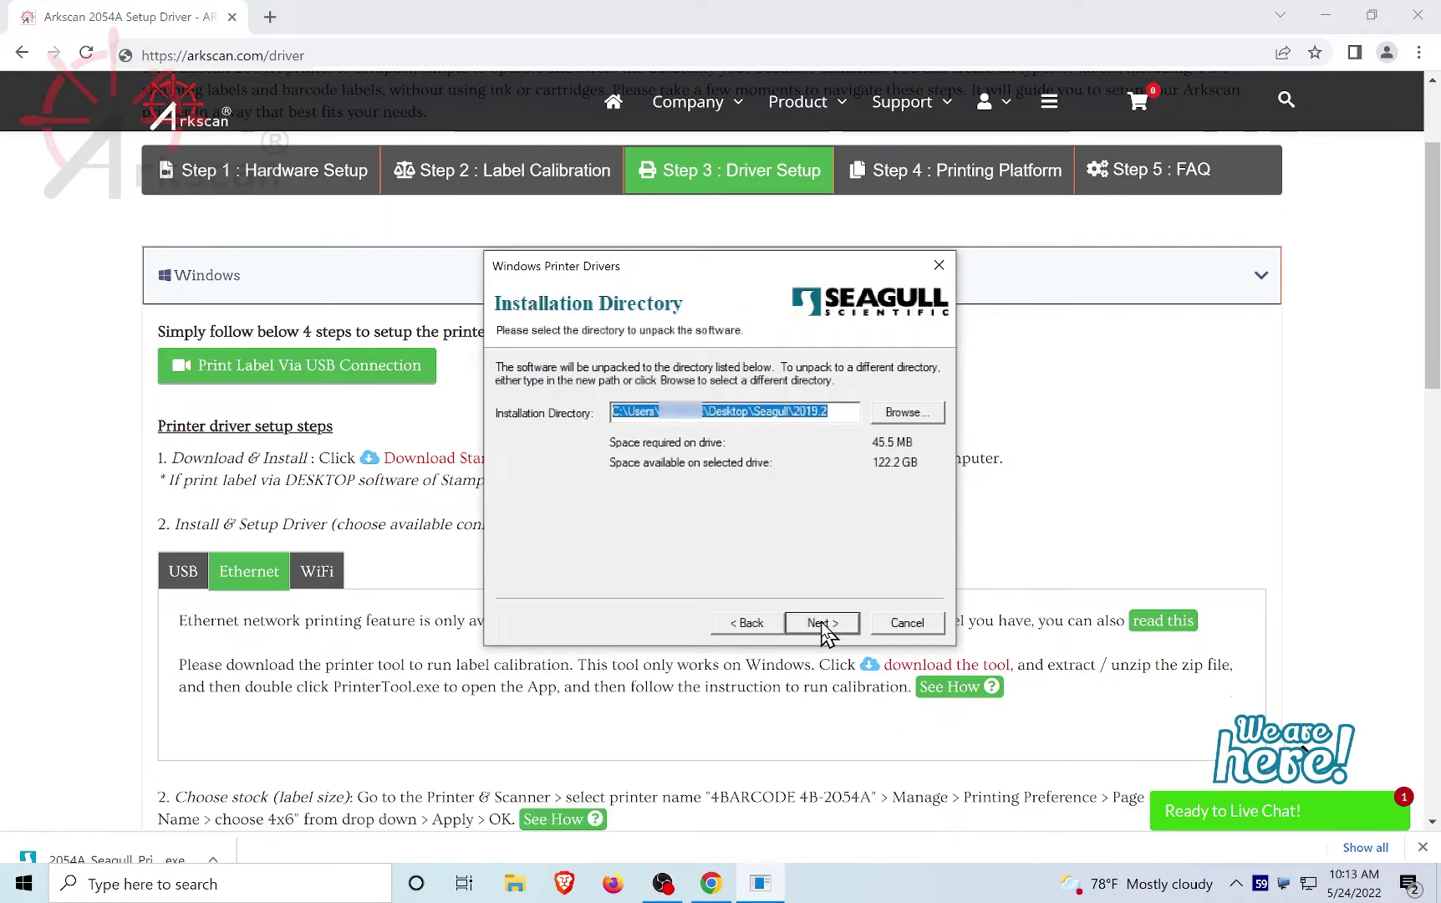
{"action": "left_click", "coordinate": [819, 622]}
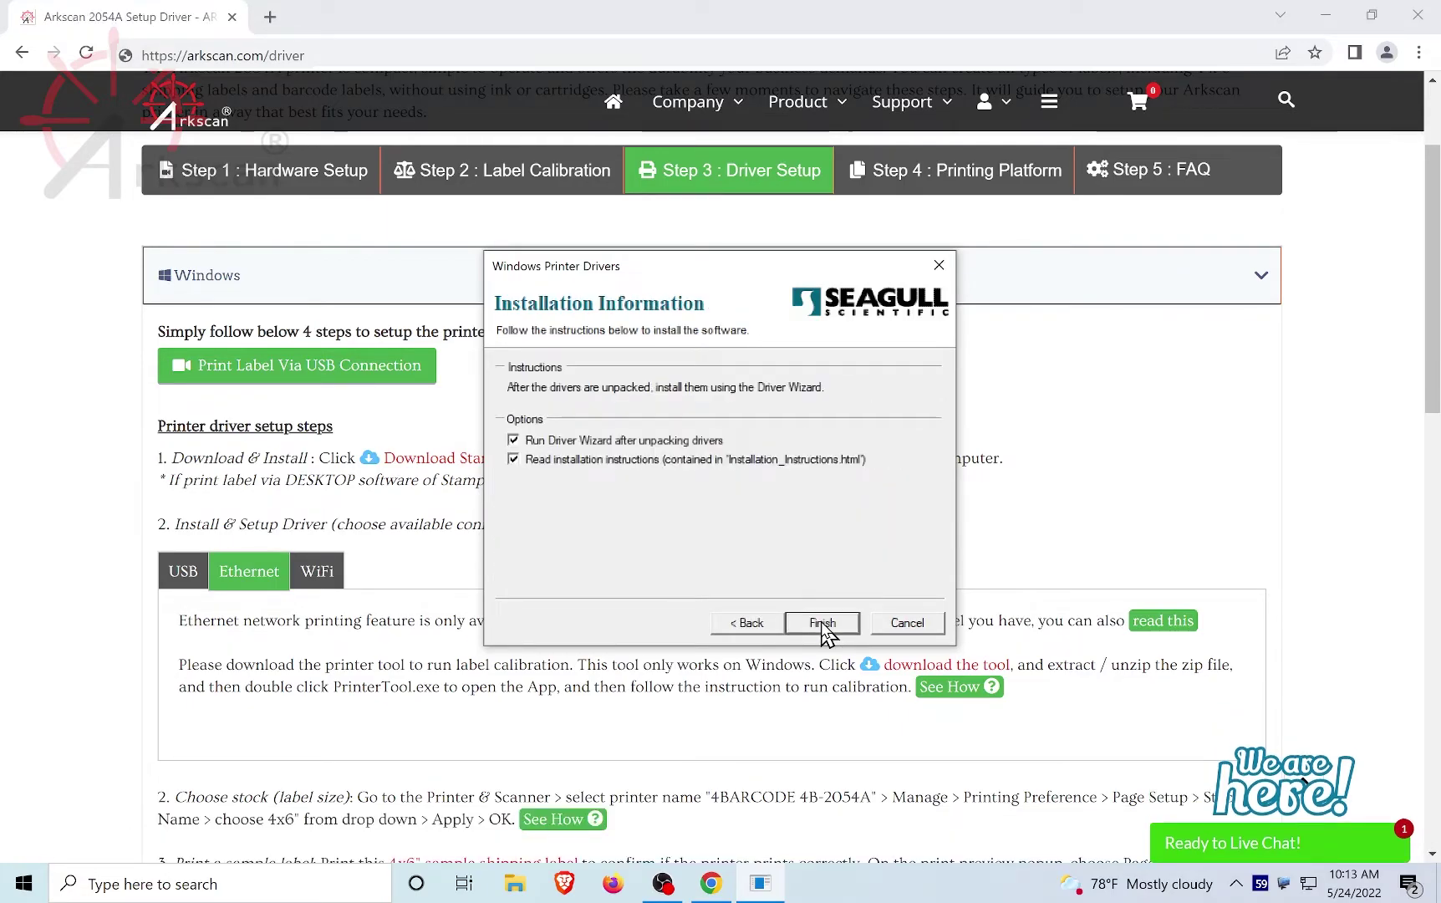
{"action": "left_click", "coordinate": [512, 459]}
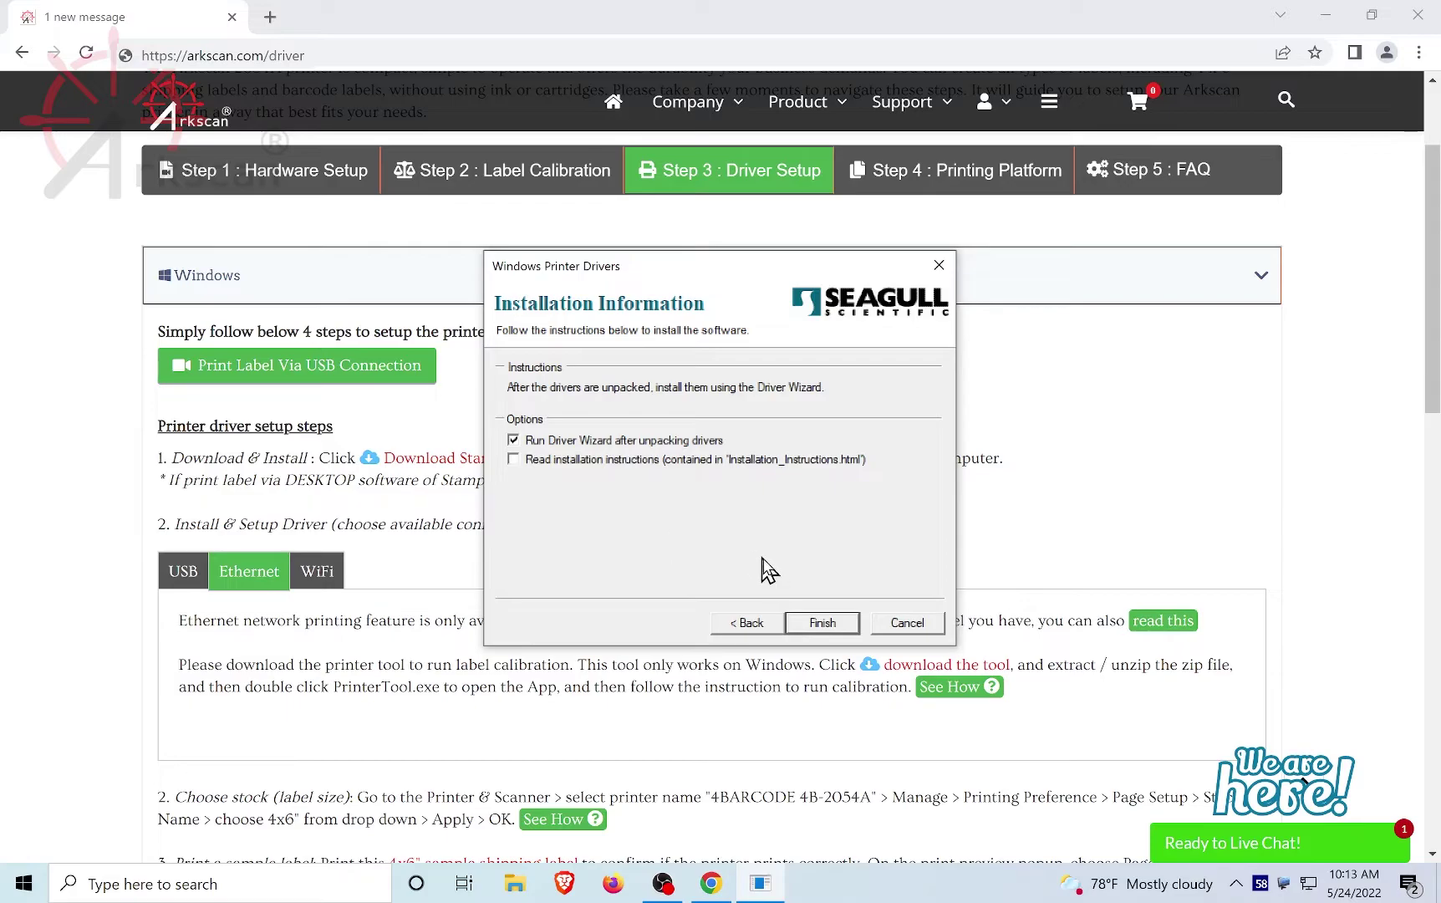
{"action": "left_click", "coordinate": [822, 623]}
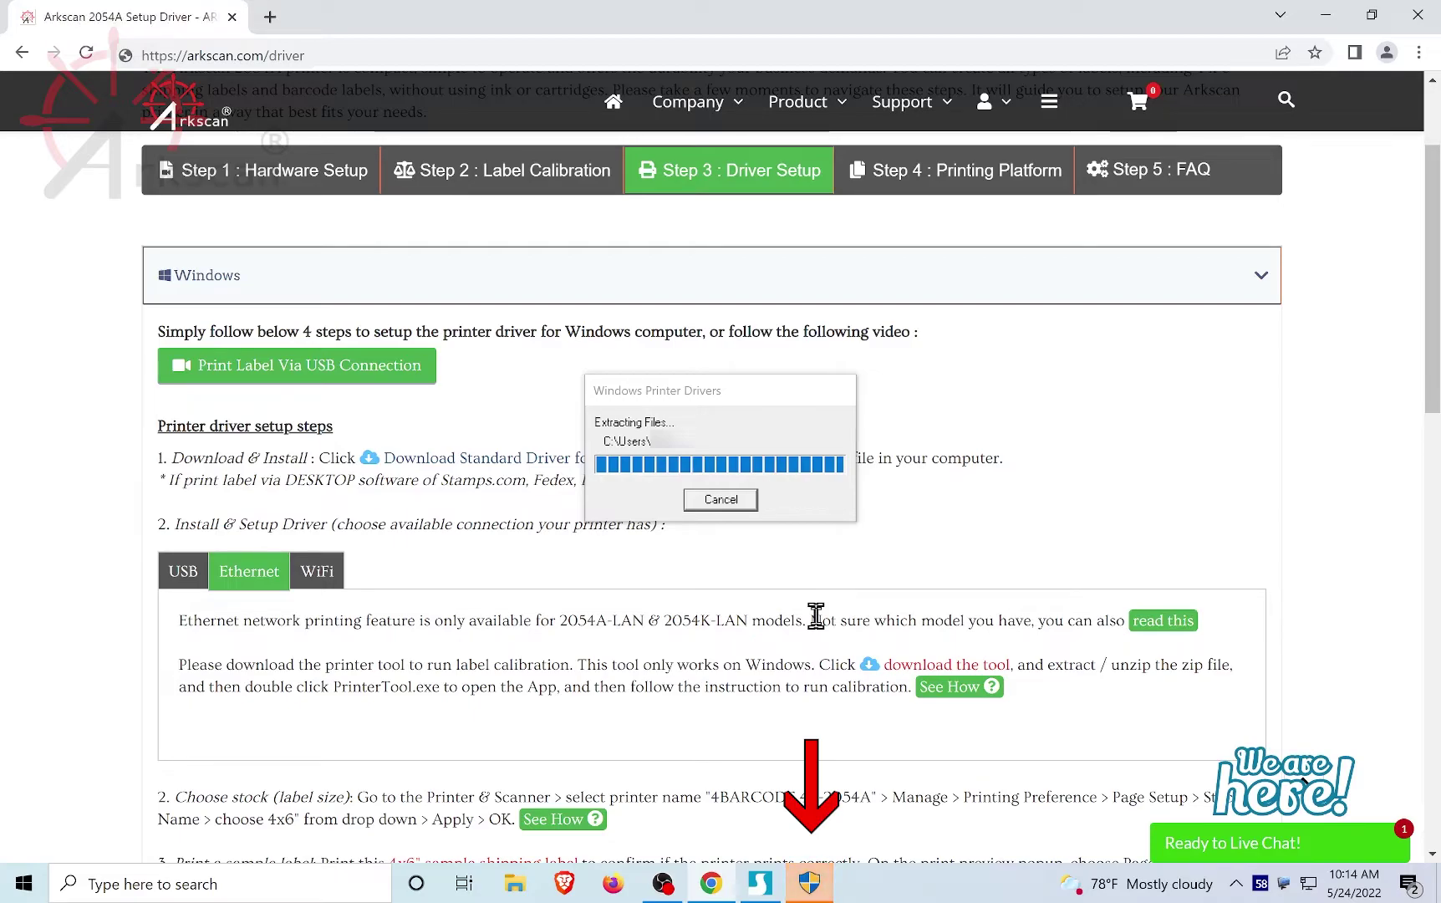
Step: Allow the Driver Wizard to run and choose to install printer drivers for a network-connected printer
{"action": "left_click", "coordinate": [816, 893]}
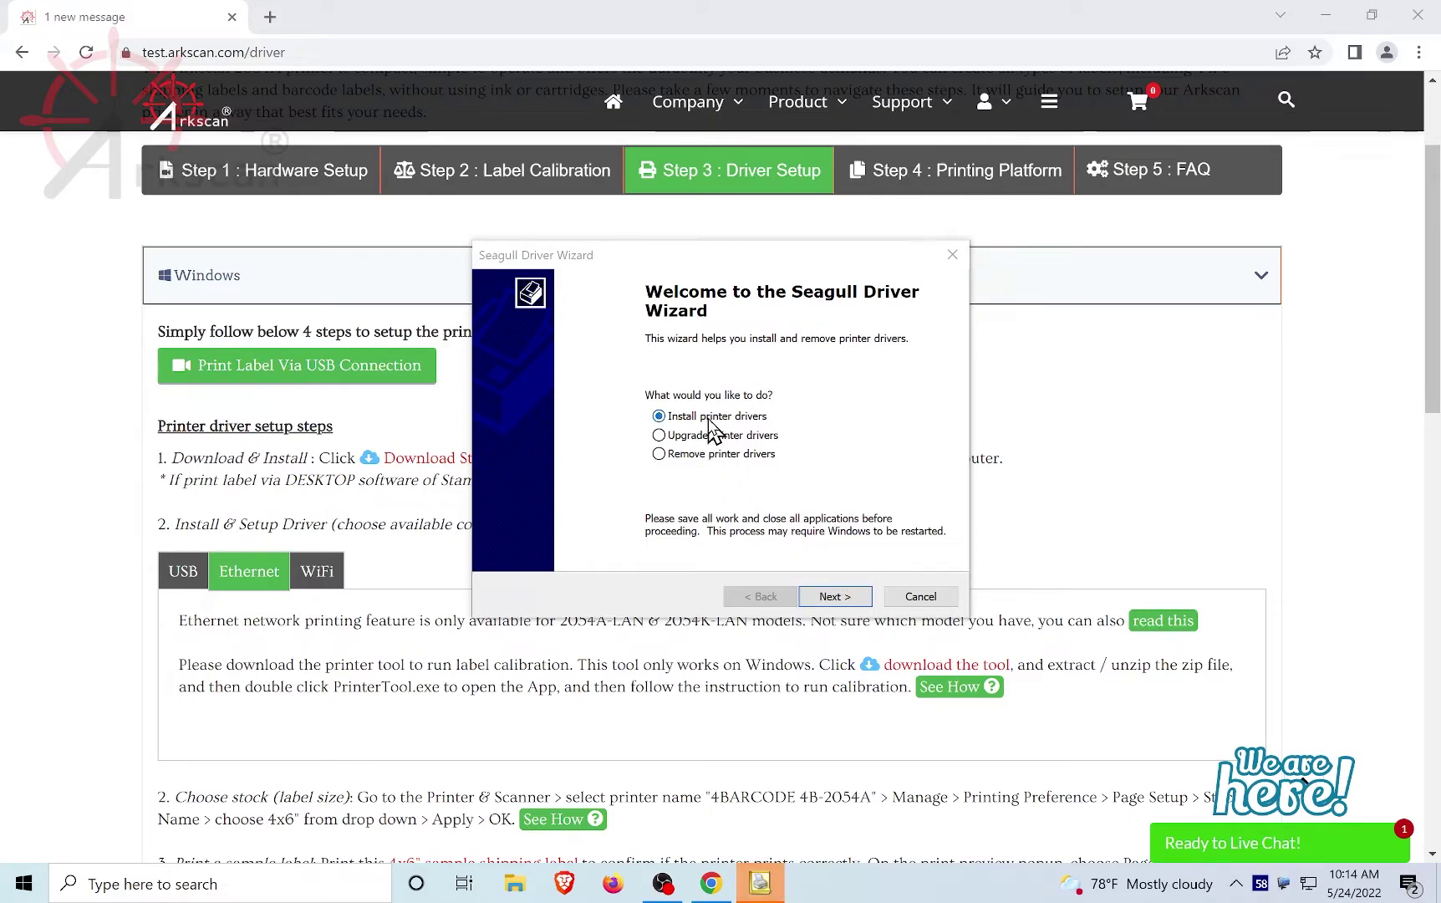
{"action": "left_click", "coordinate": [861, 598]}
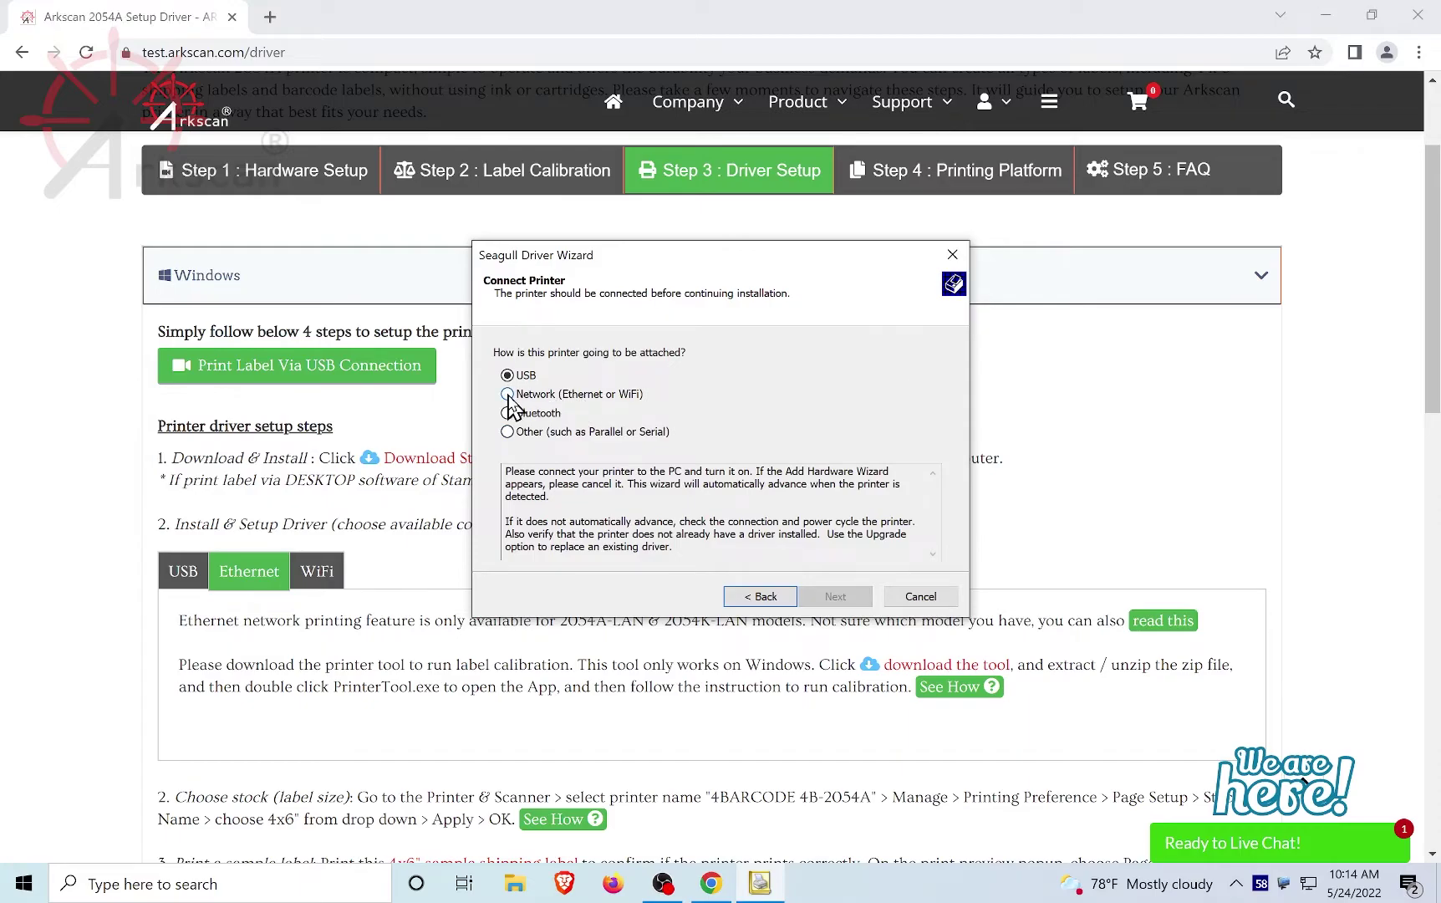
{"action": "left_click", "coordinate": [508, 394]}
{"action": "left_click", "coordinate": [835, 596]}
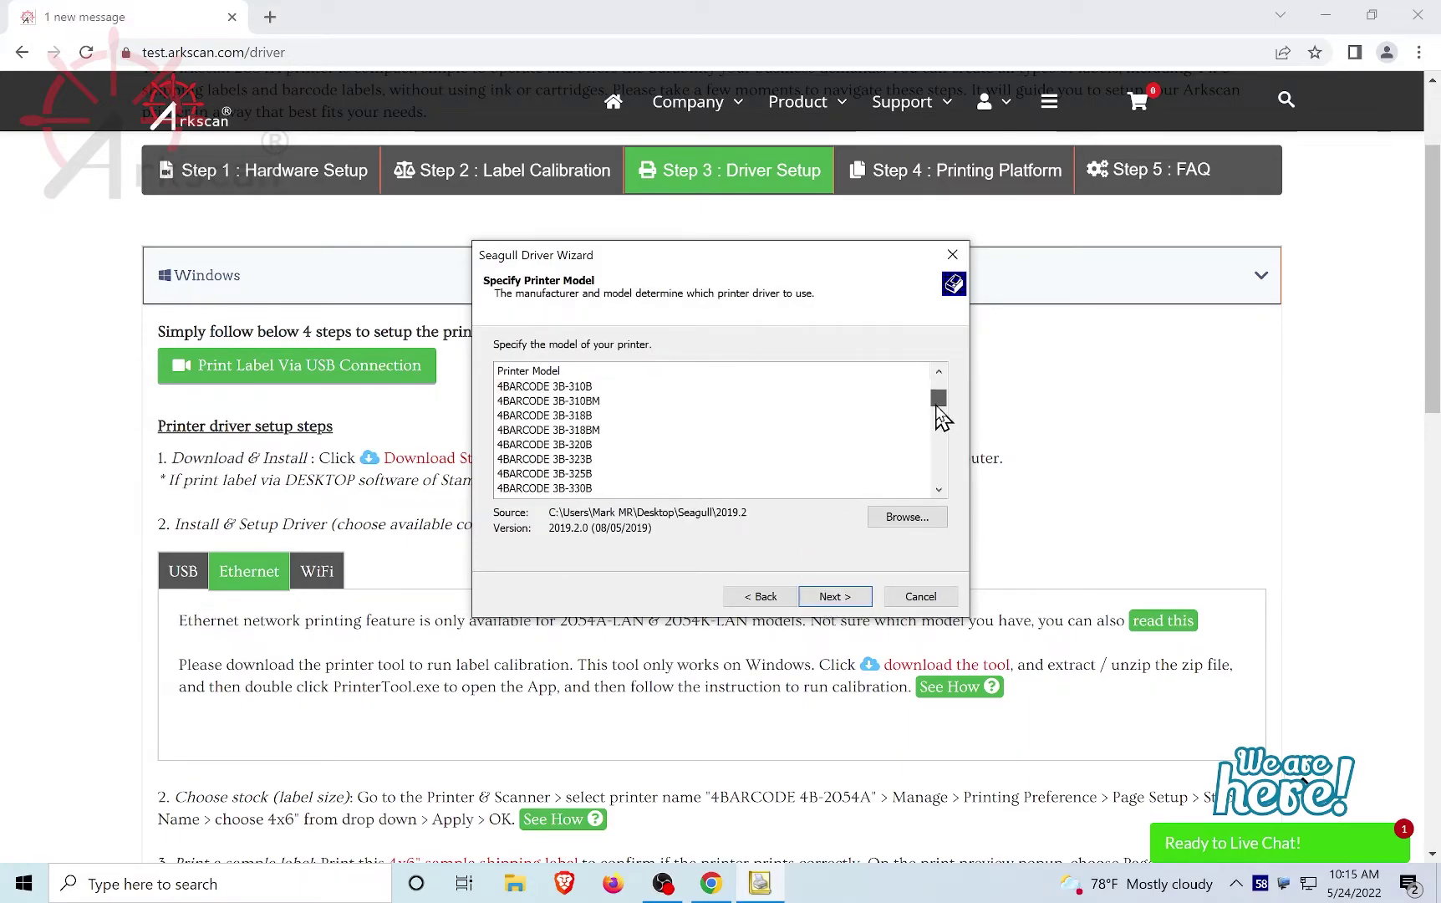
Step: Select 4BARCODE 4B-2054K as the printer model
{"action": "left_click_drag", "start_coordinate": [938, 390], "coordinate": [939, 440]}
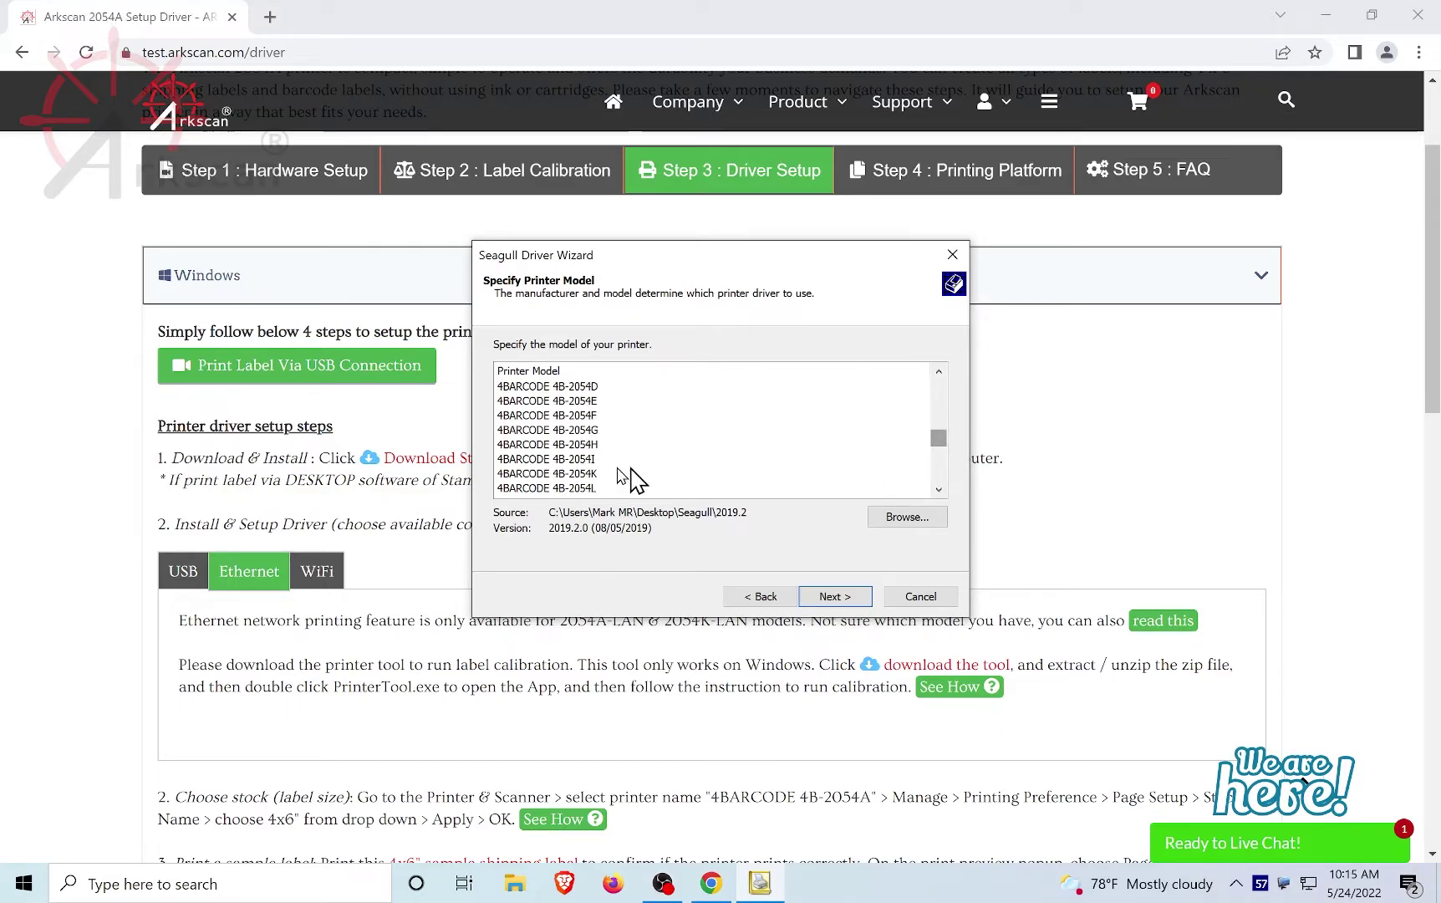
{"action": "left_click", "coordinate": [579, 475]}
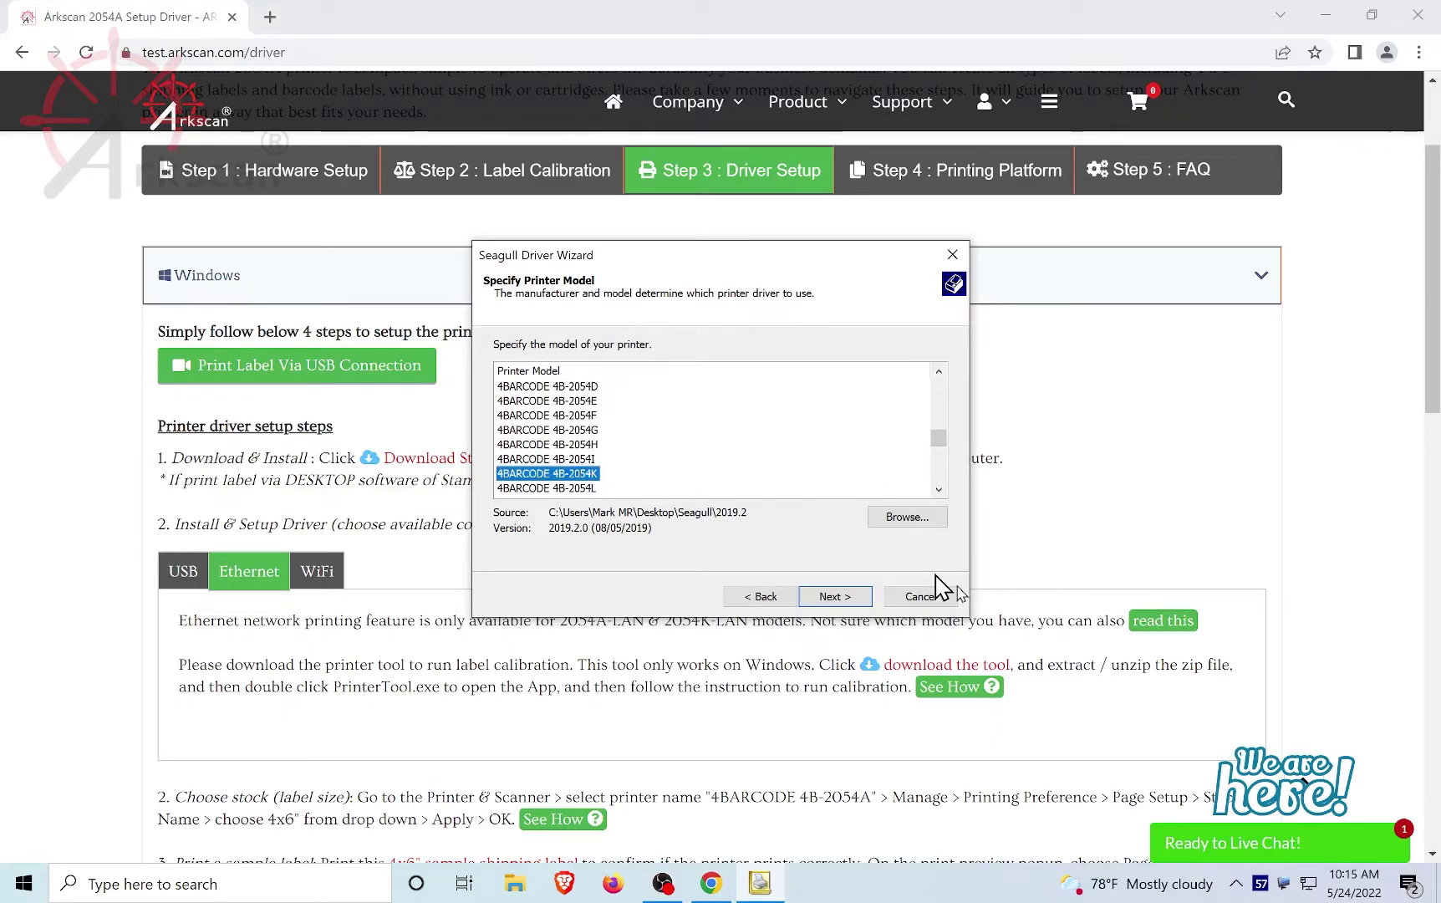
{"action": "left_click", "coordinate": [857, 605]}
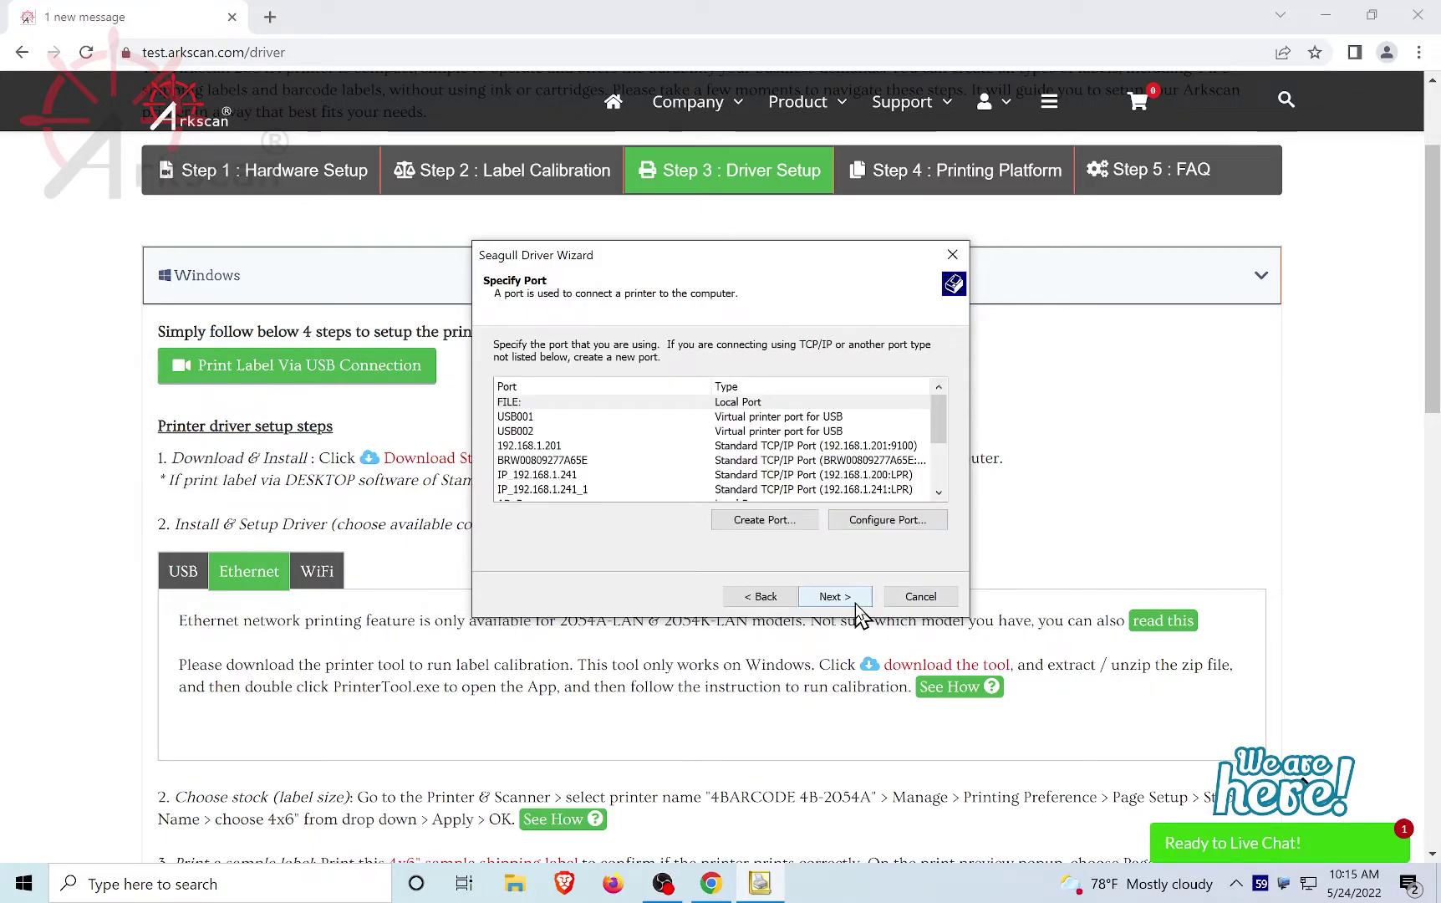
Step: Create a new Standard TCP/IP port for IP address 192.168.0.100 with the generic network card
{"action": "left_click", "coordinate": [770, 521]}
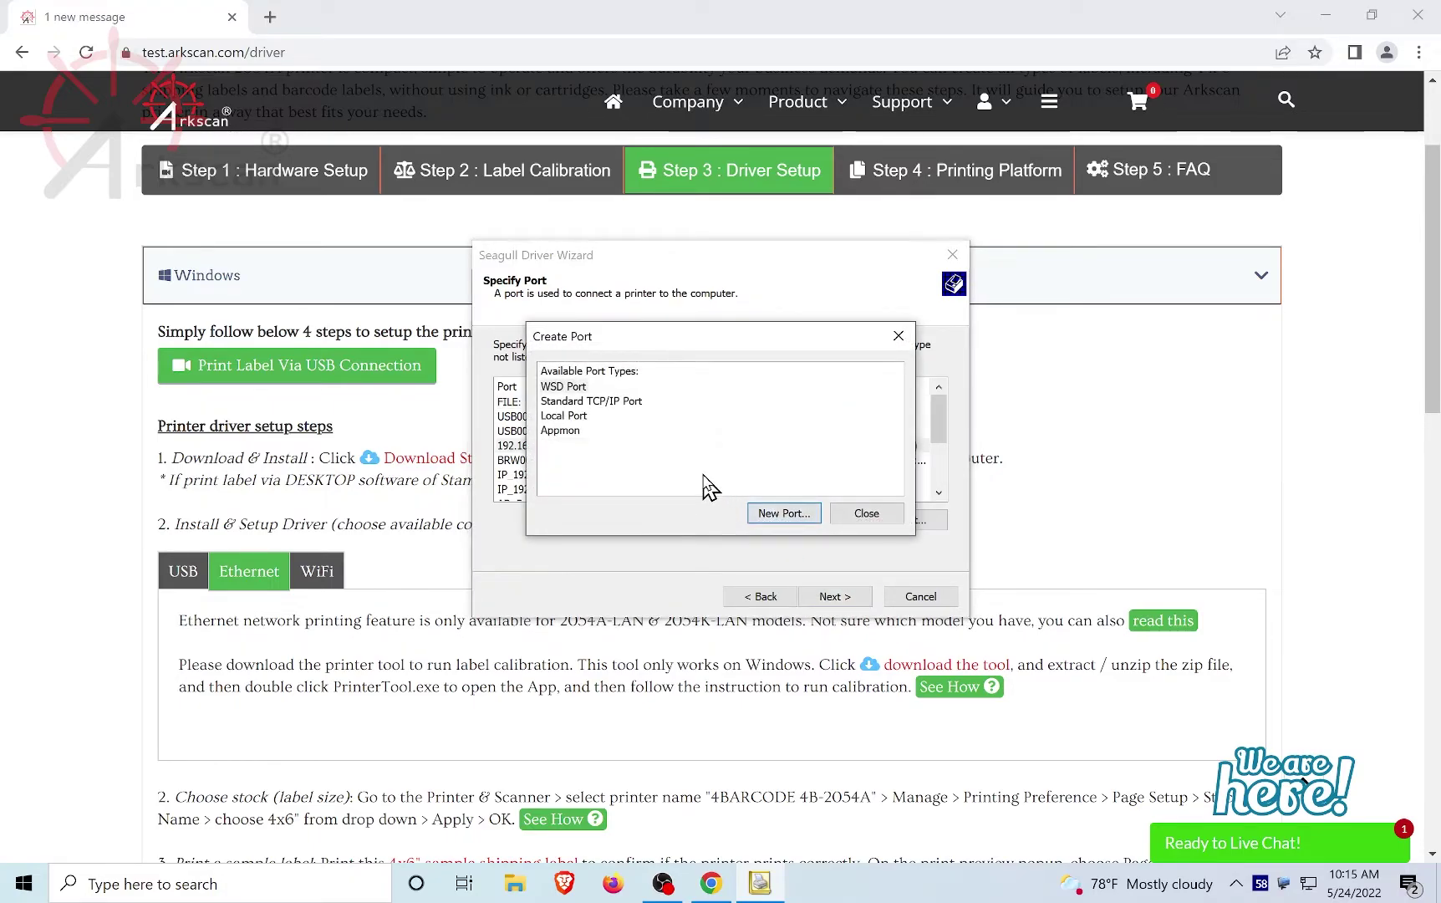
{"action": "left_click", "coordinate": [616, 403]}
{"action": "left_click", "coordinate": [777, 520]}
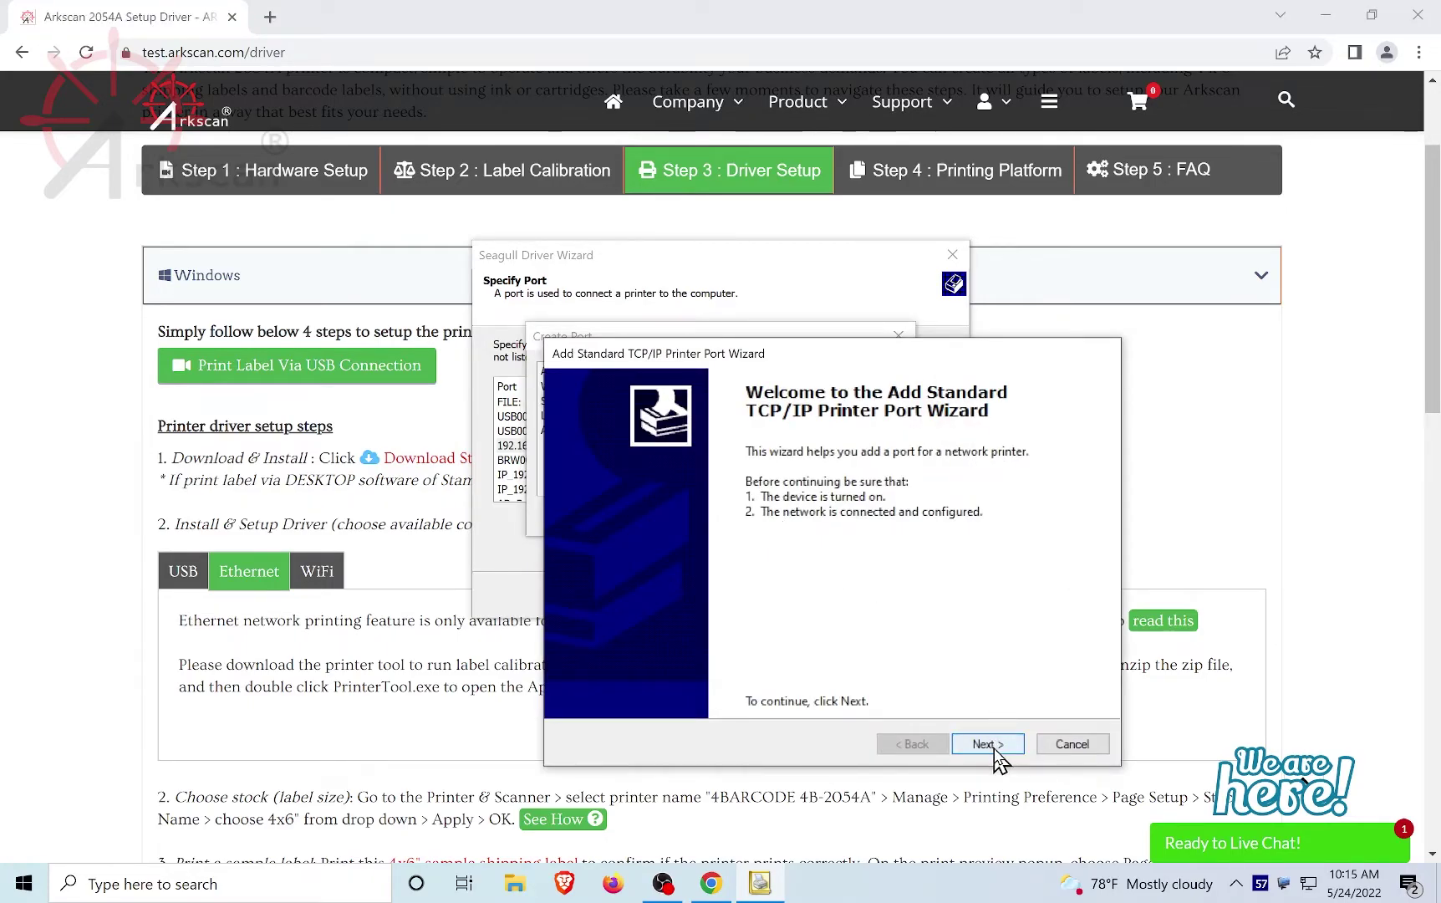
{"action": "left_click", "coordinate": [1003, 748]}
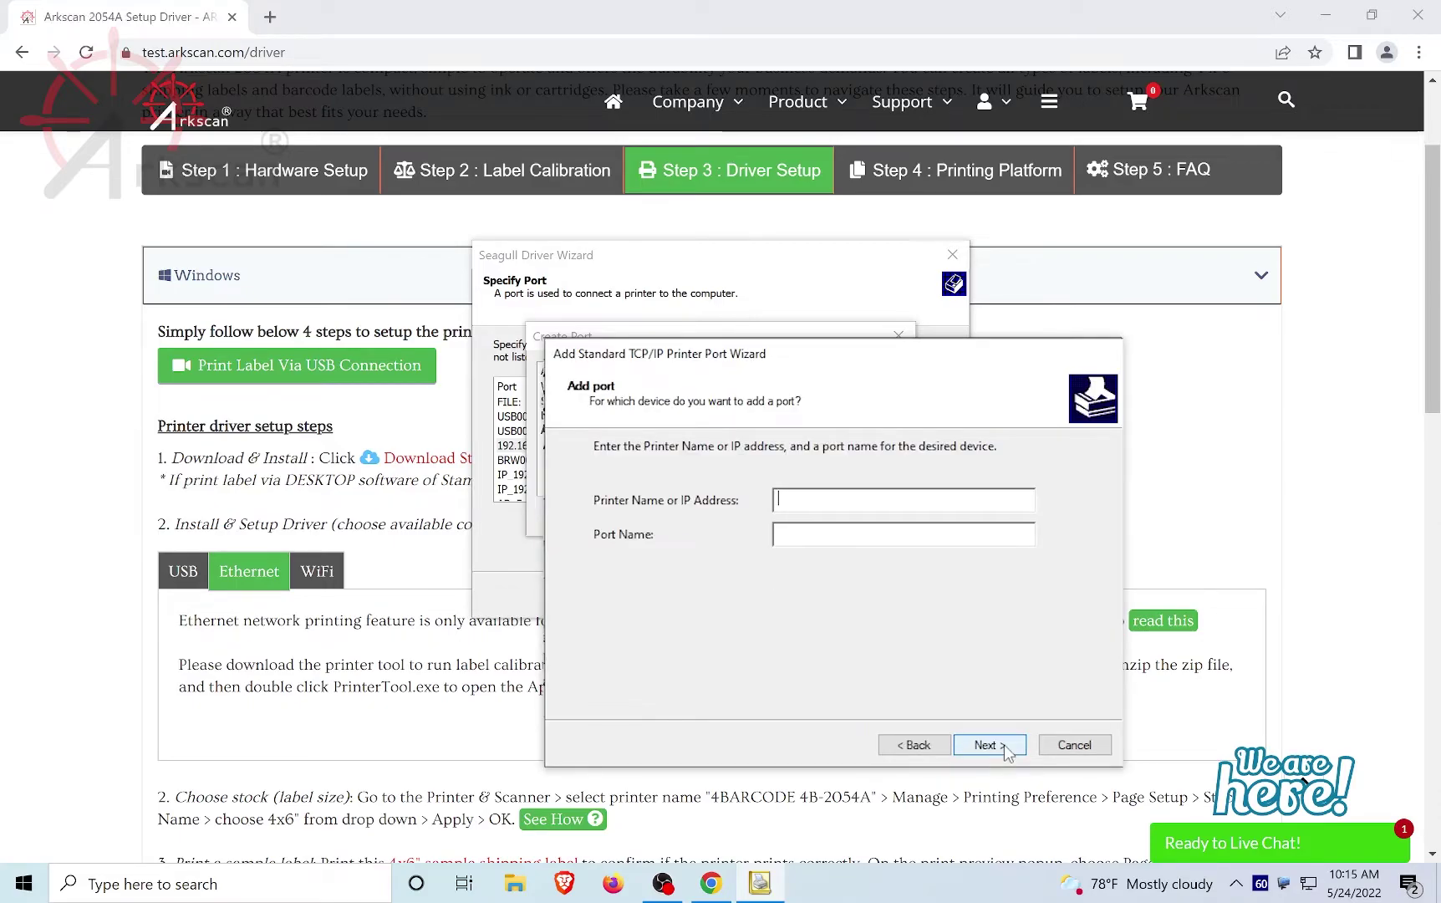
{"action": "type", "text": "192.168.0.100"}
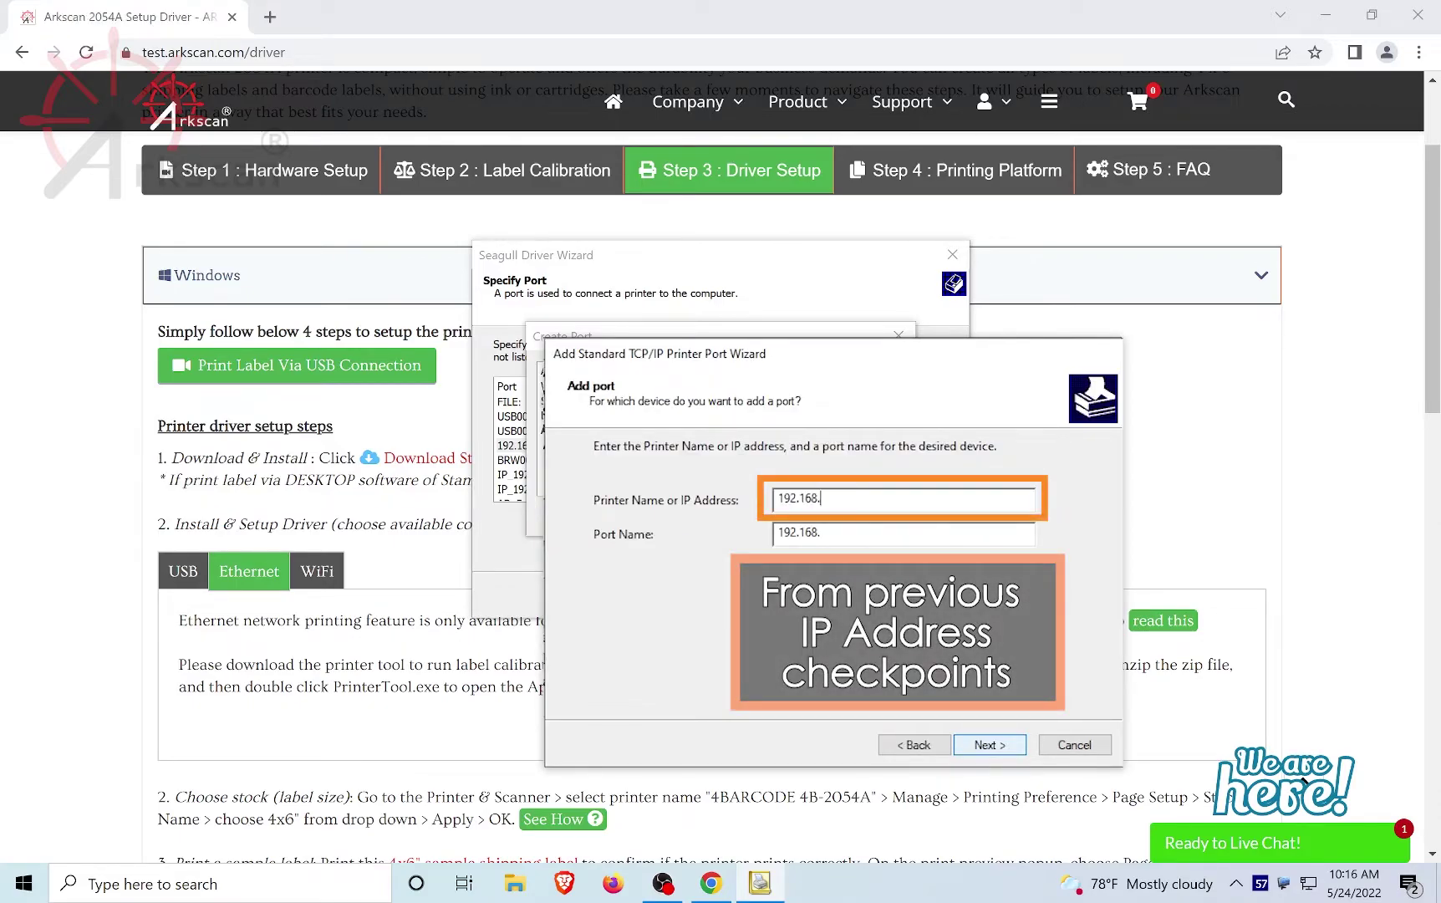
{"action": "left_click", "coordinate": [1013, 746]}
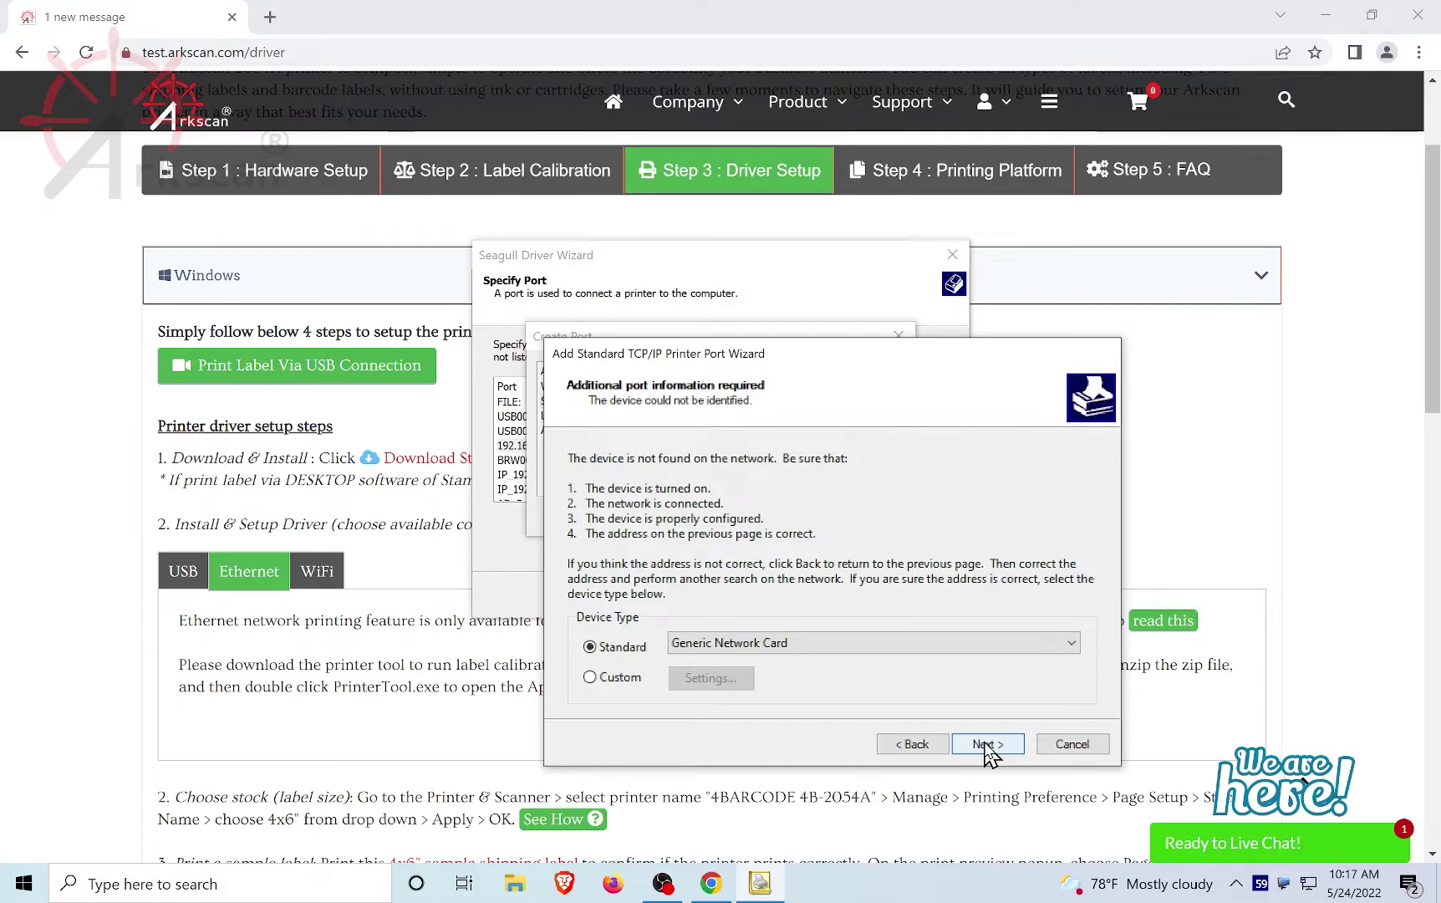
{"action": "left_click", "coordinate": [986, 745]}
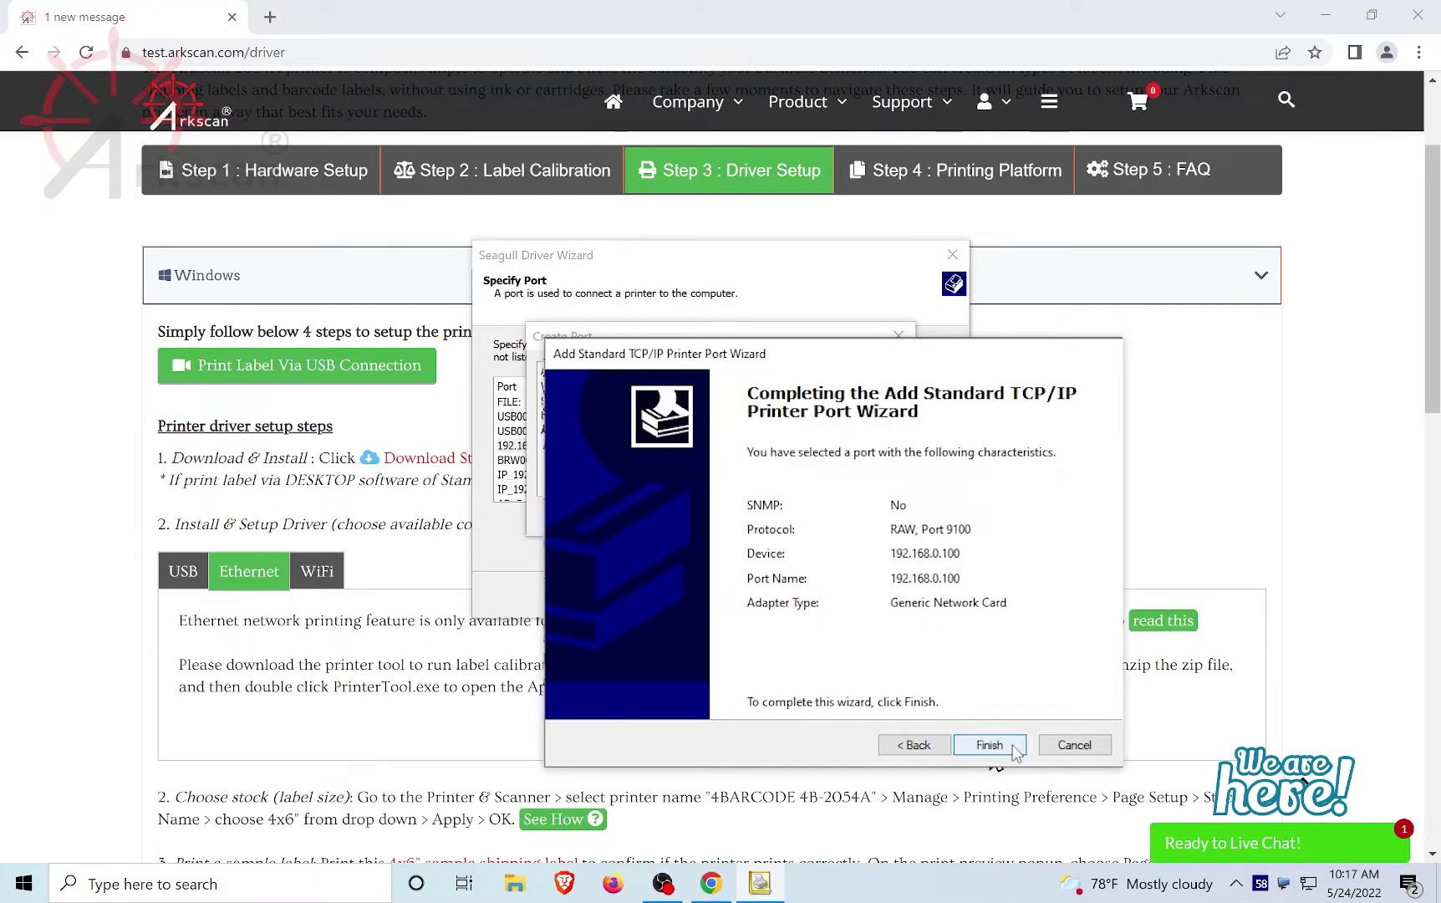
{"action": "left_click", "coordinate": [988, 744]}
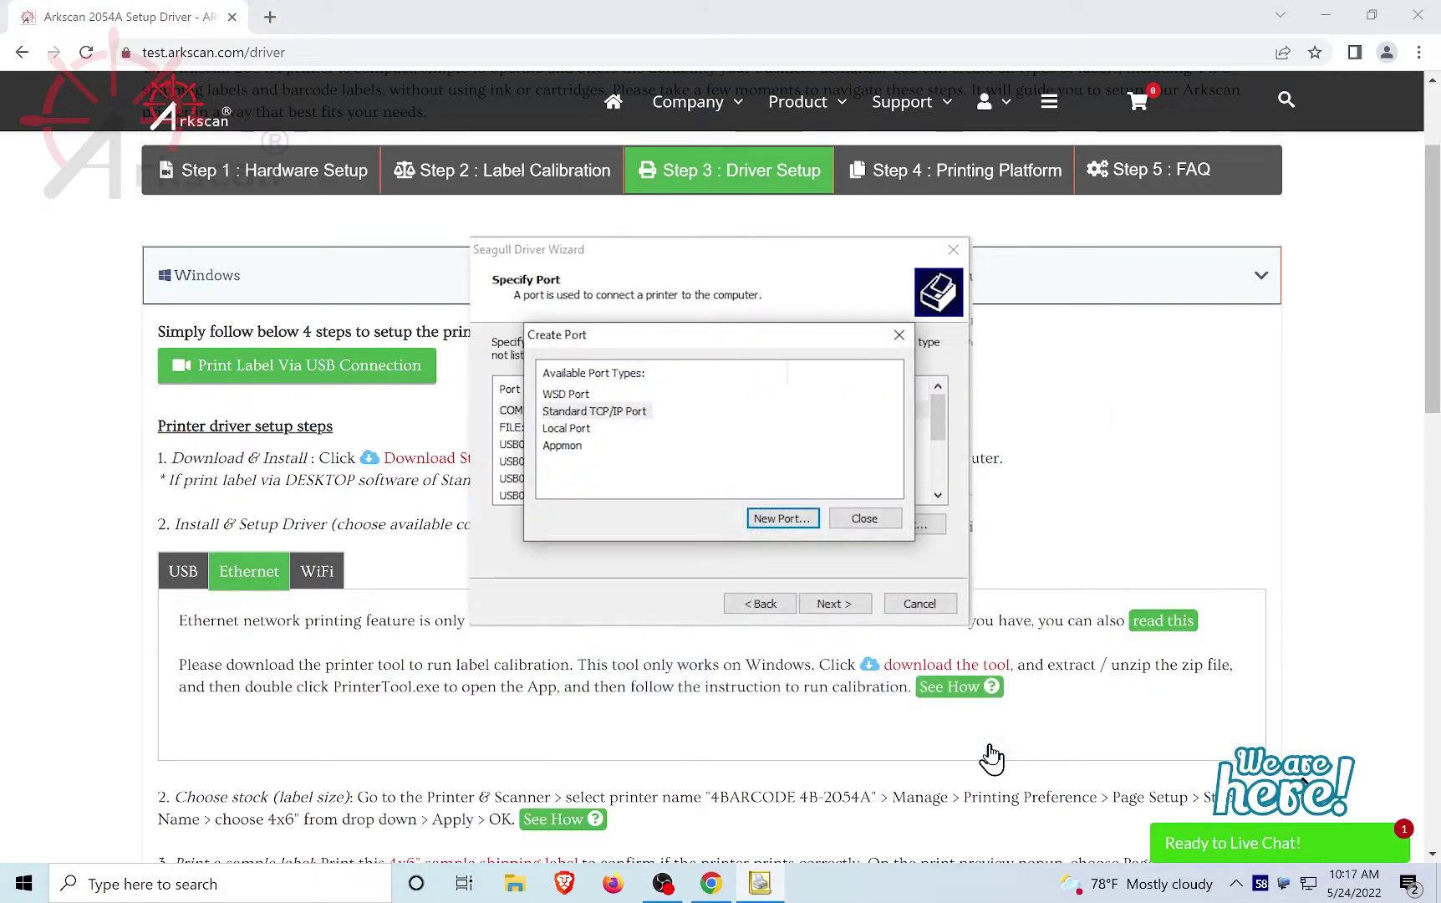
Step: Select the new 192.168.0.100 port as the printer's port
{"action": "left_click", "coordinate": [864, 519]}
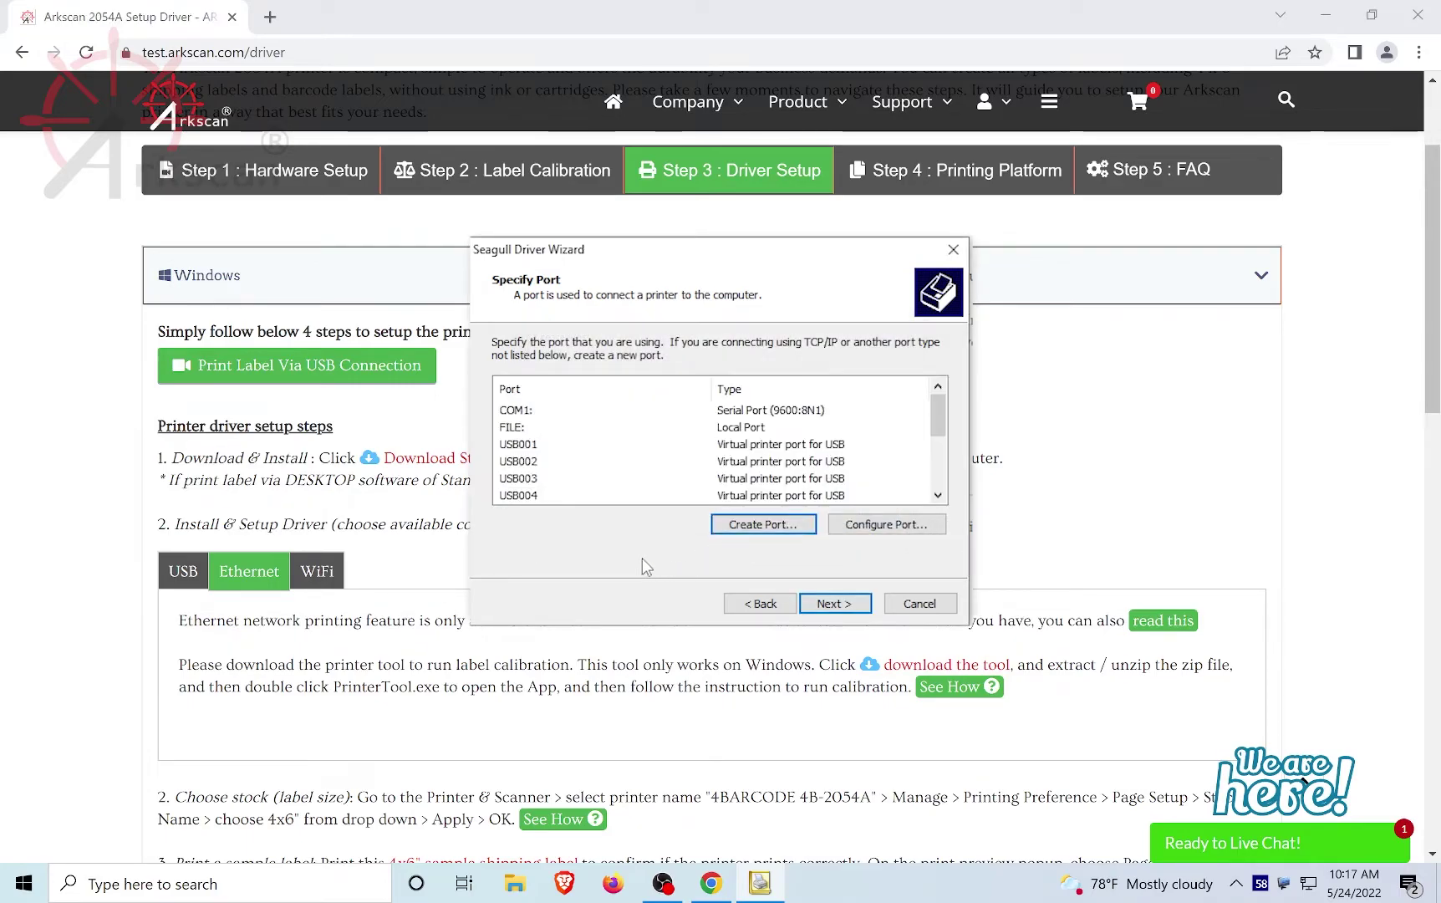
{"action": "left_click_drag", "start_coordinate": [937, 420], "coordinate": [937, 463]}
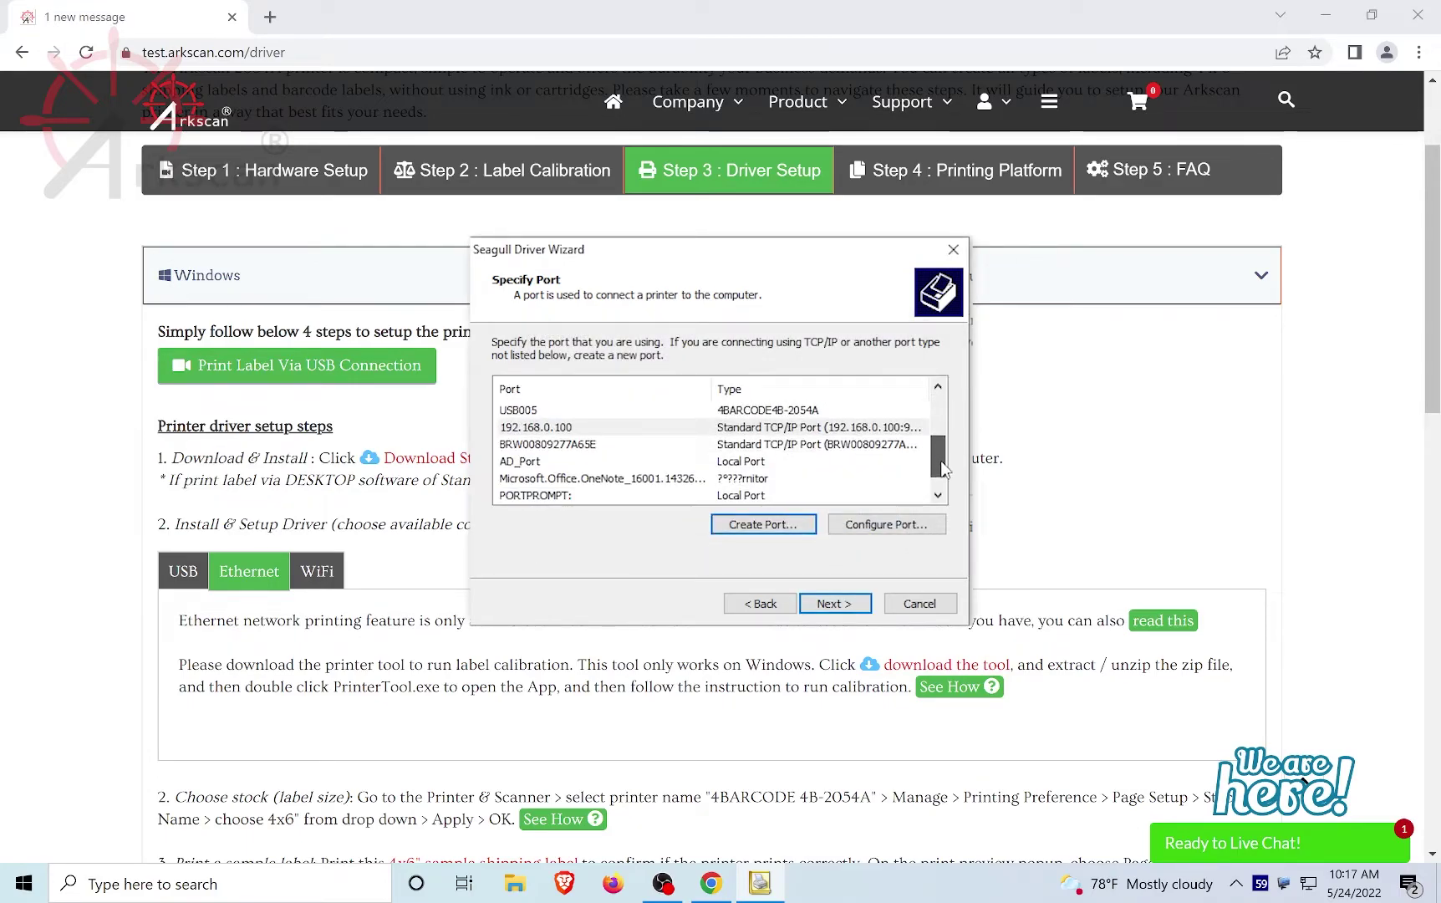
{"action": "left_click", "coordinate": [622, 429]}
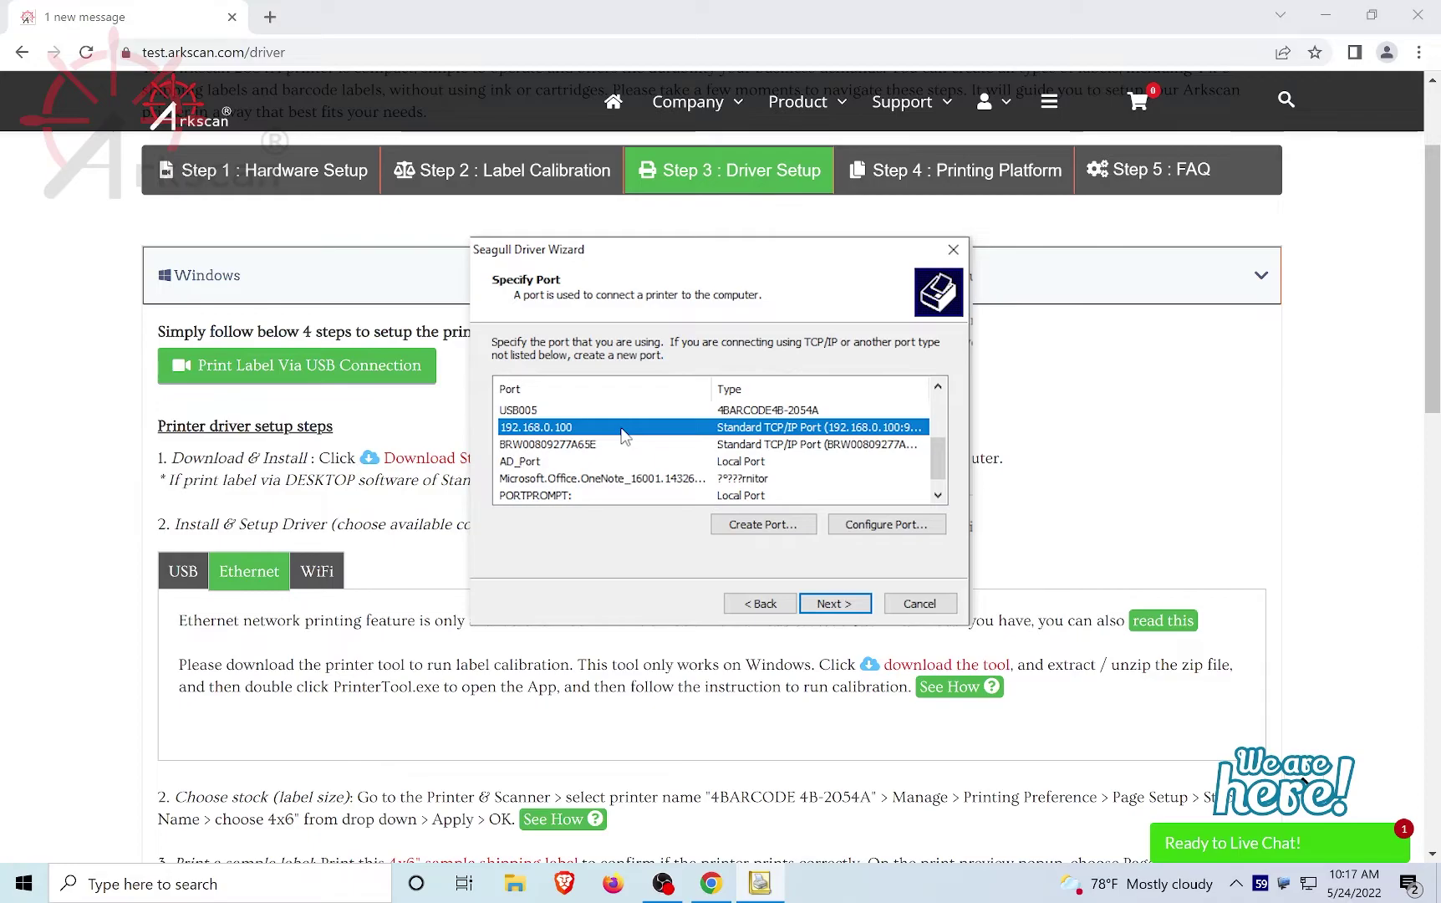
{"action": "left_click", "coordinate": [835, 603]}
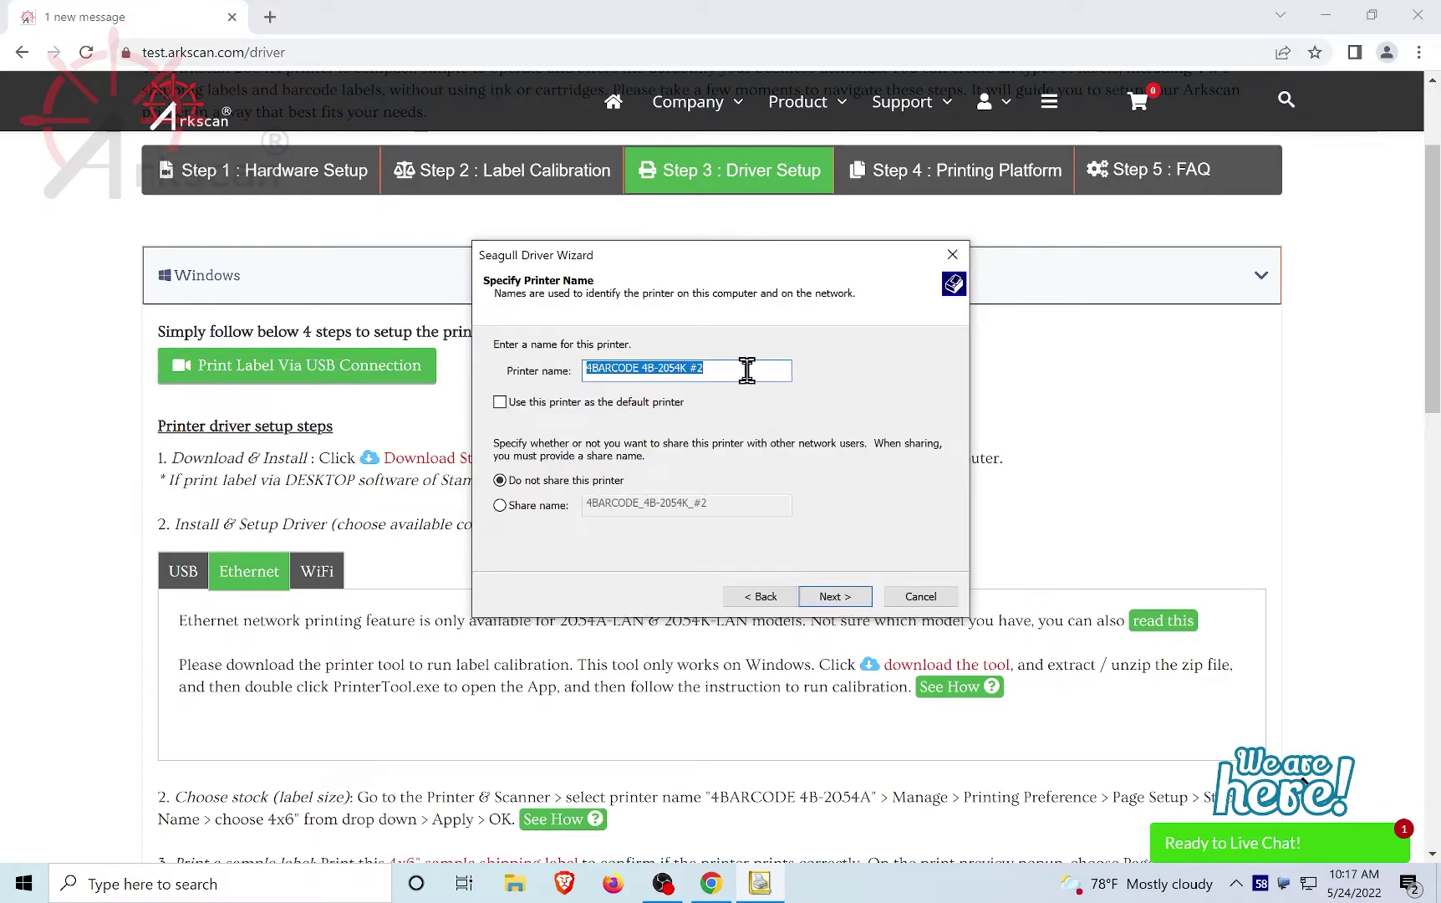
Step: Name the printer 'Arkscan 2054K', install it, and close the wizard
{"action": "type", "text": "A"}
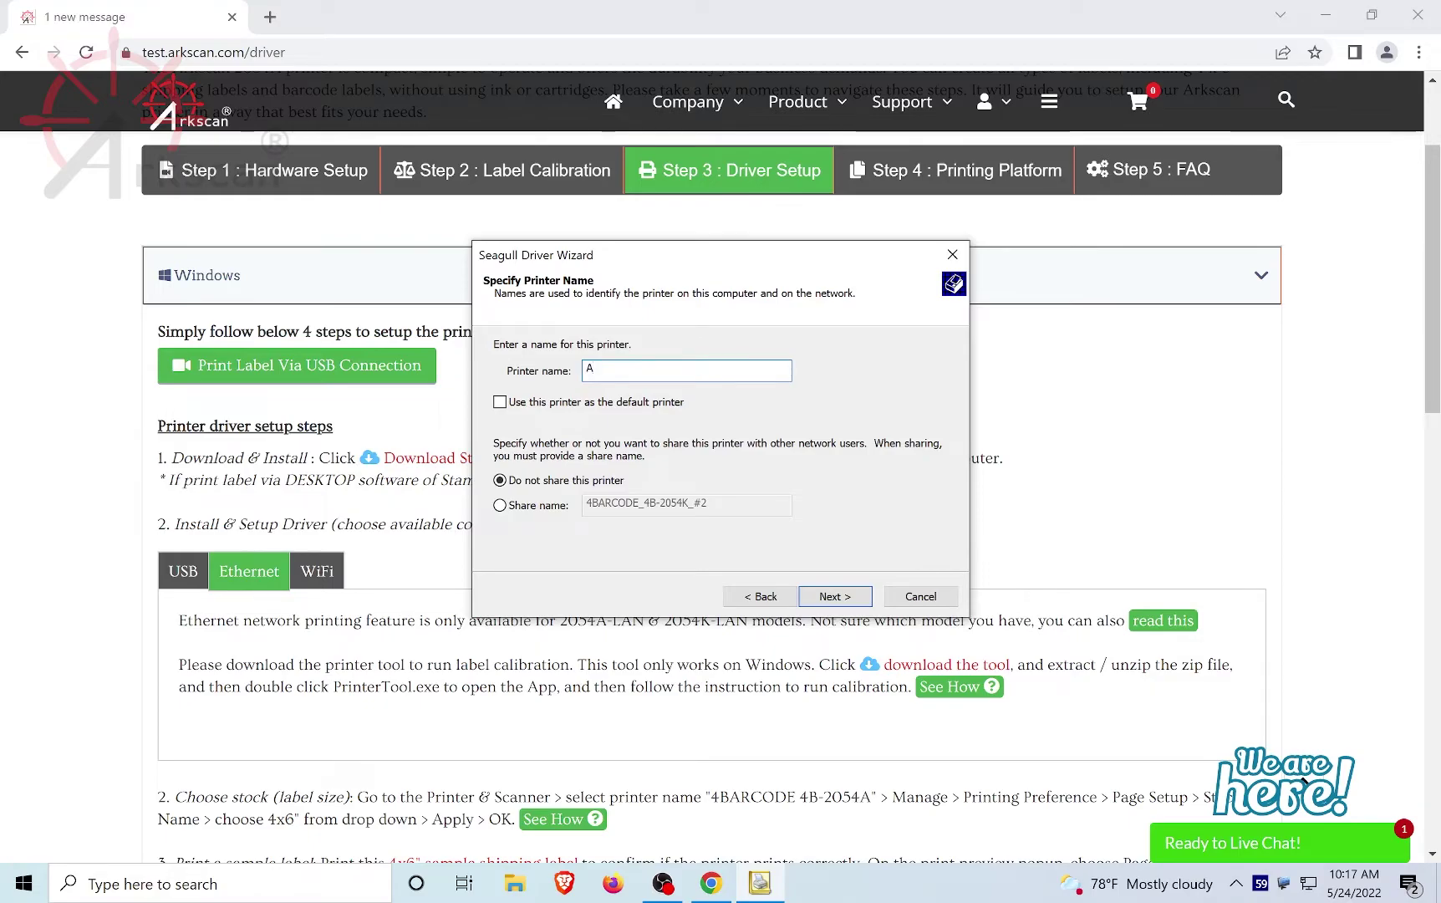
{"action": "type", "text": "rkscan 2054K"}
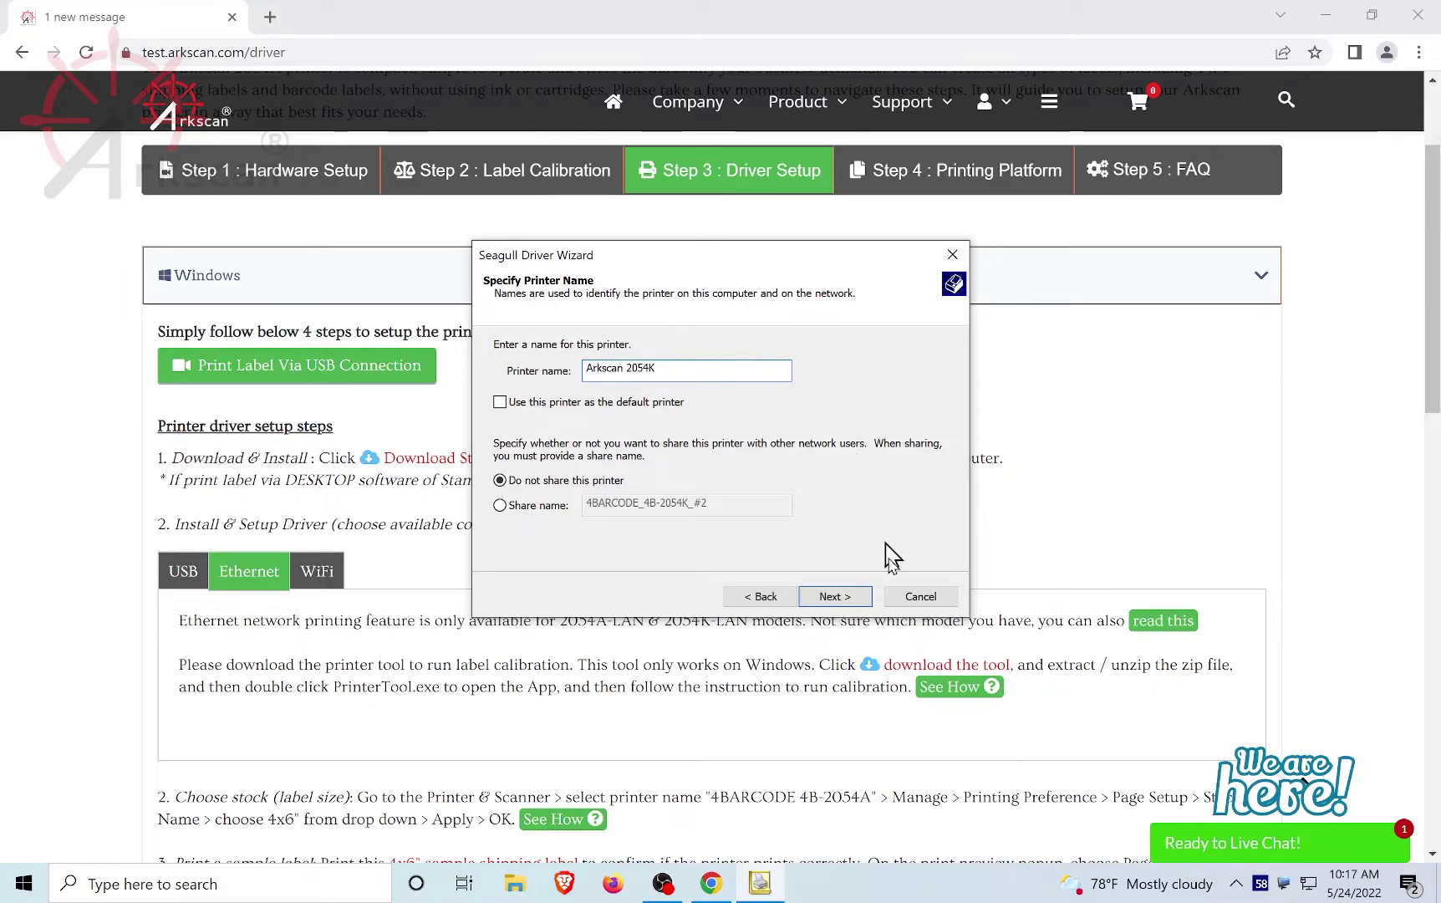
{"action": "left_click", "coordinate": [863, 598]}
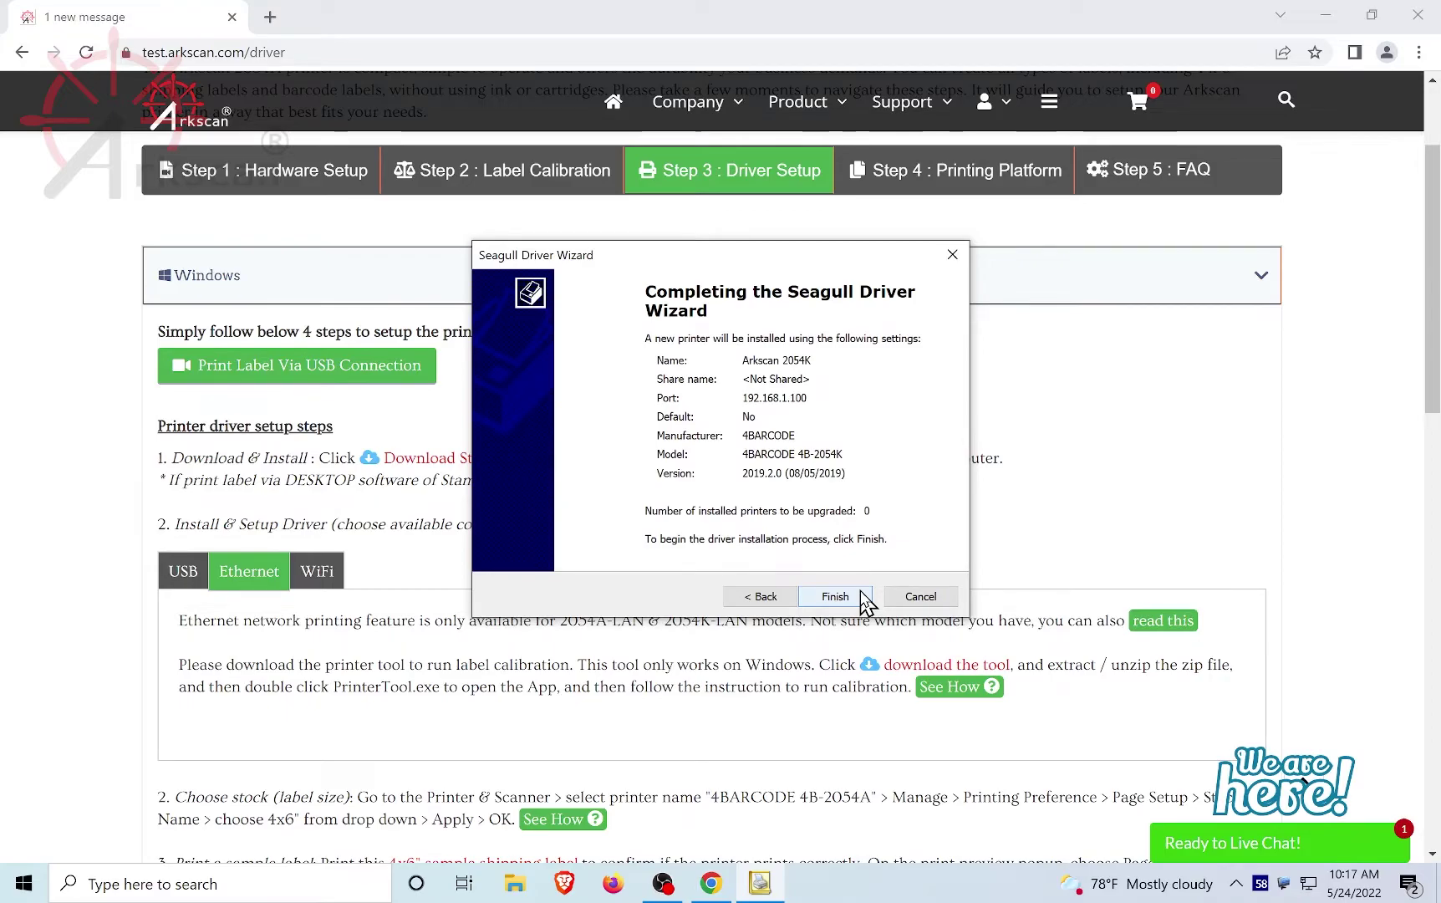
{"action": "left_click", "coordinate": [863, 598]}
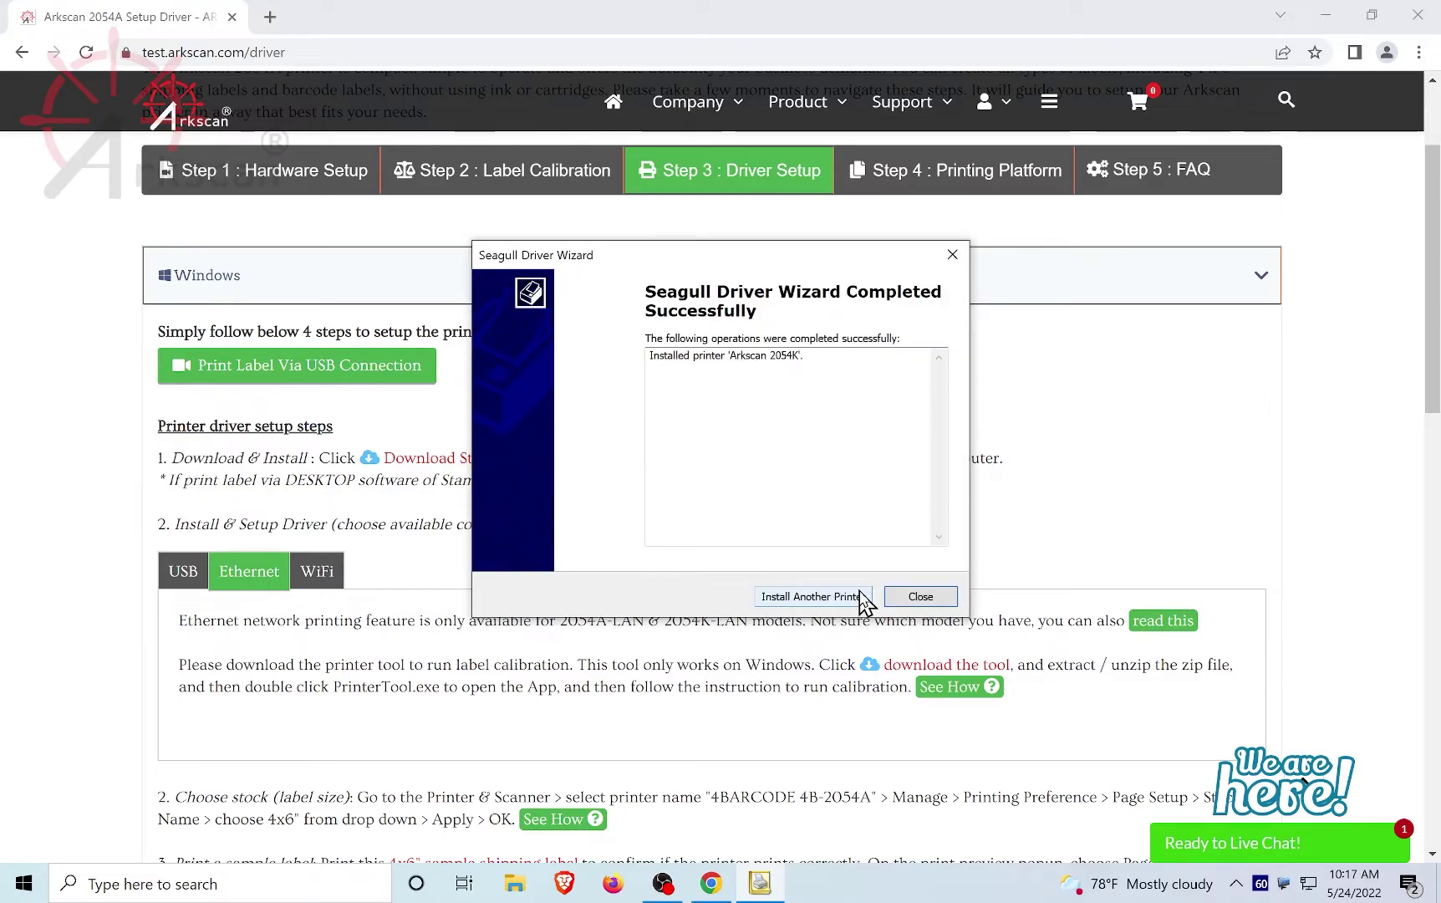
{"action": "left_click", "coordinate": [918, 597]}
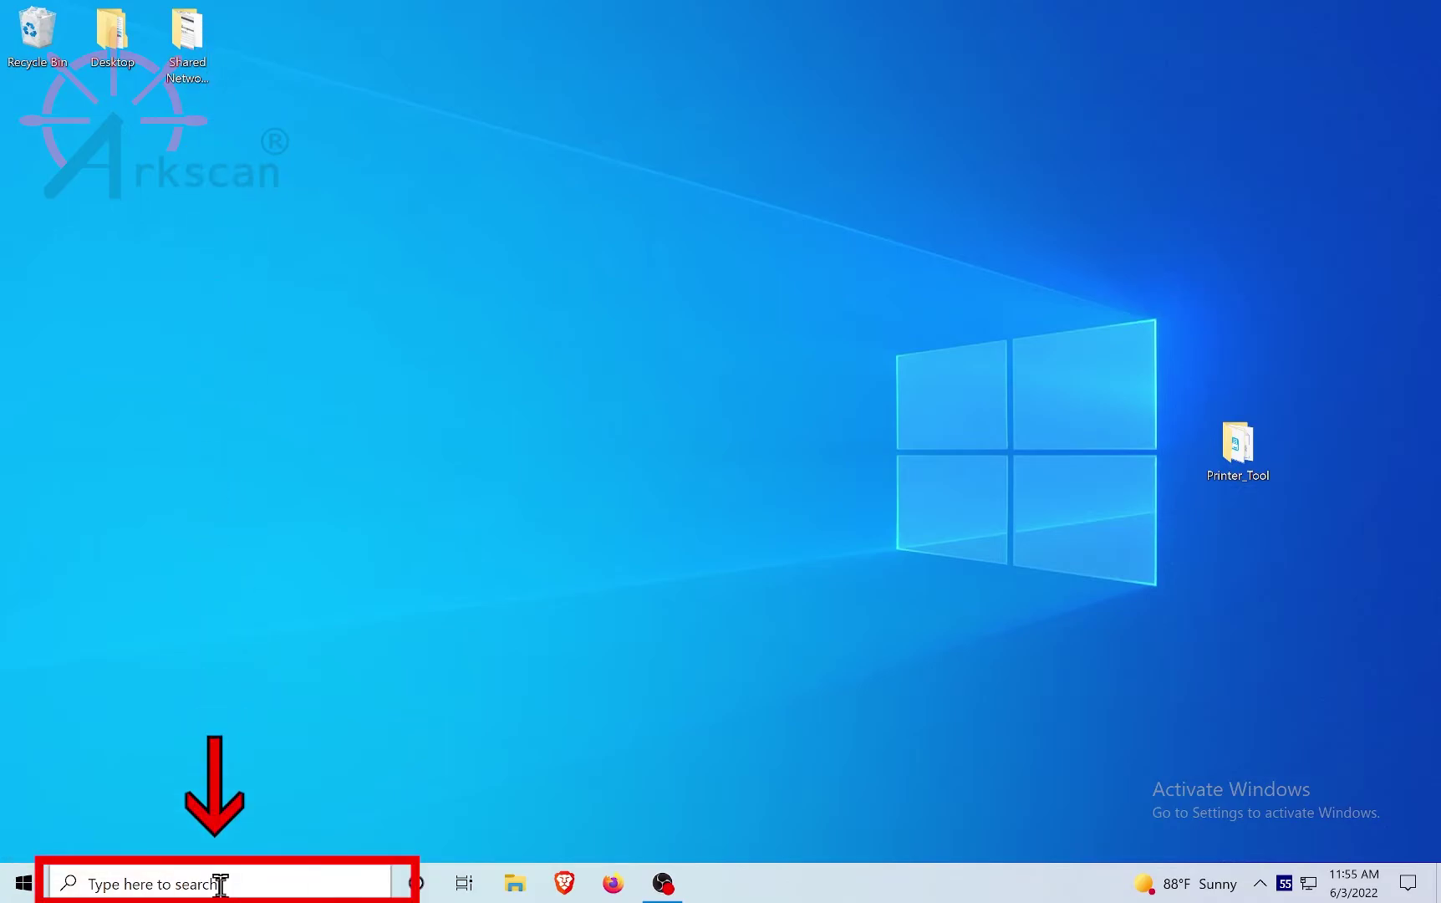
Step: Search 'printers', go to Printers & scanners, and open Arkscan 2054K's Manage page
{"action": "left_click", "coordinate": [220, 883]}
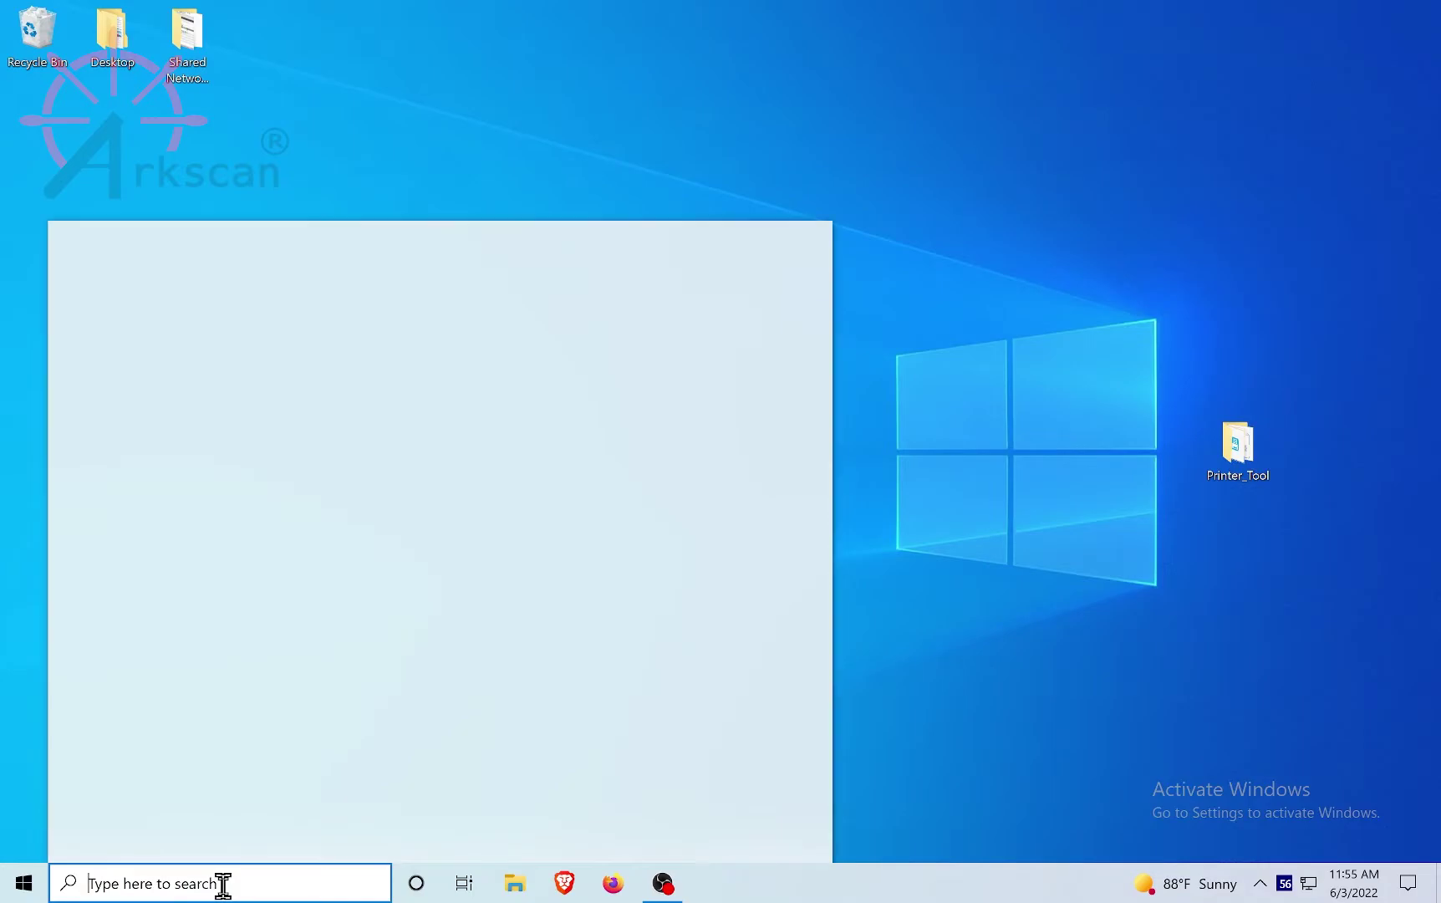
{"action": "type", "text": "printers"}
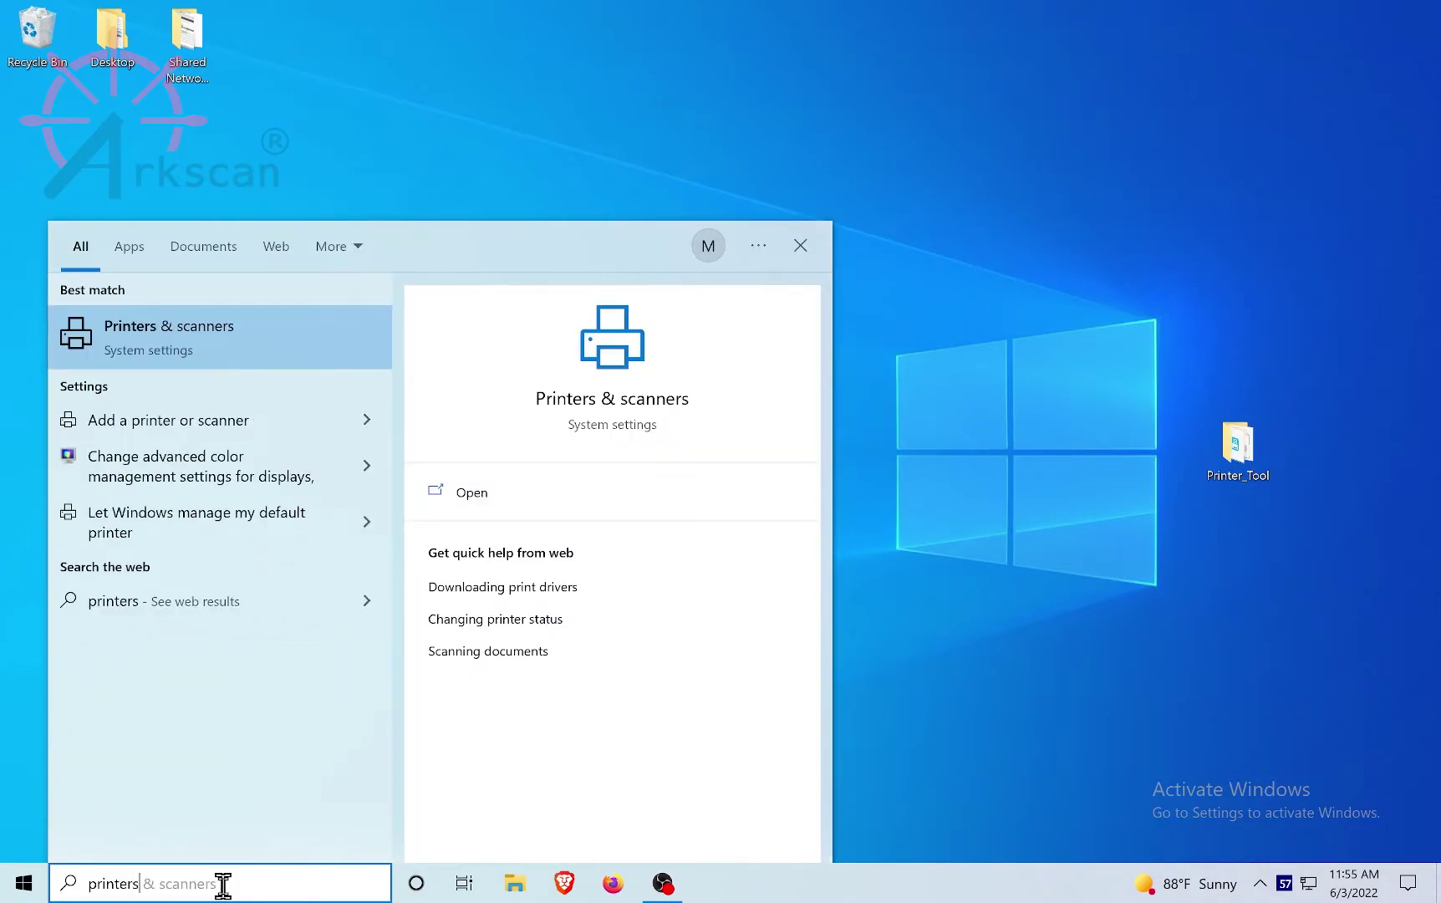
{"action": "left_click", "coordinate": [266, 354]}
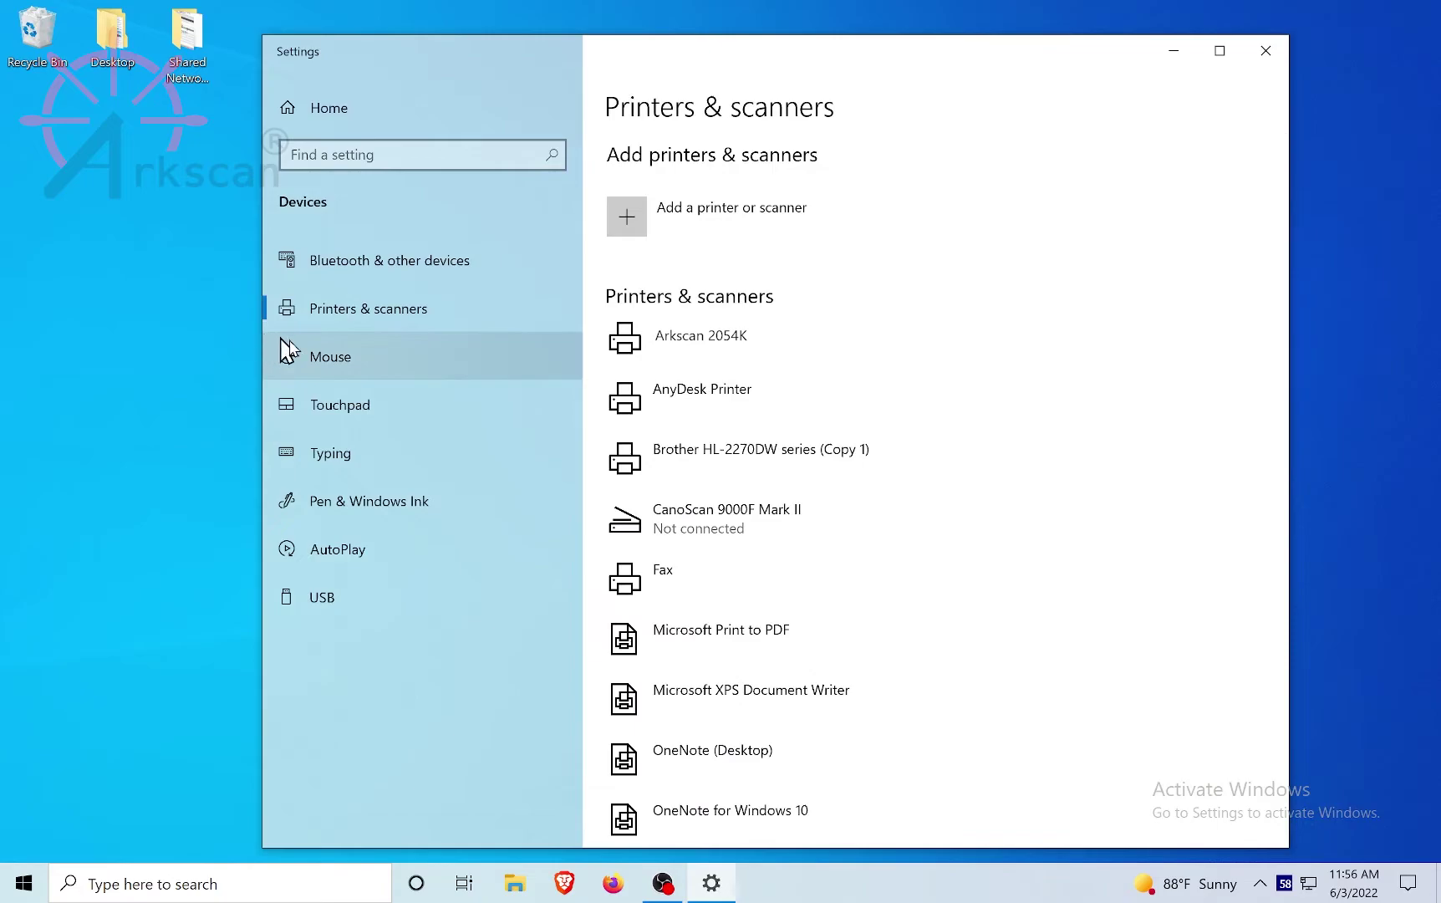
{"action": "left_click", "coordinate": [767, 355]}
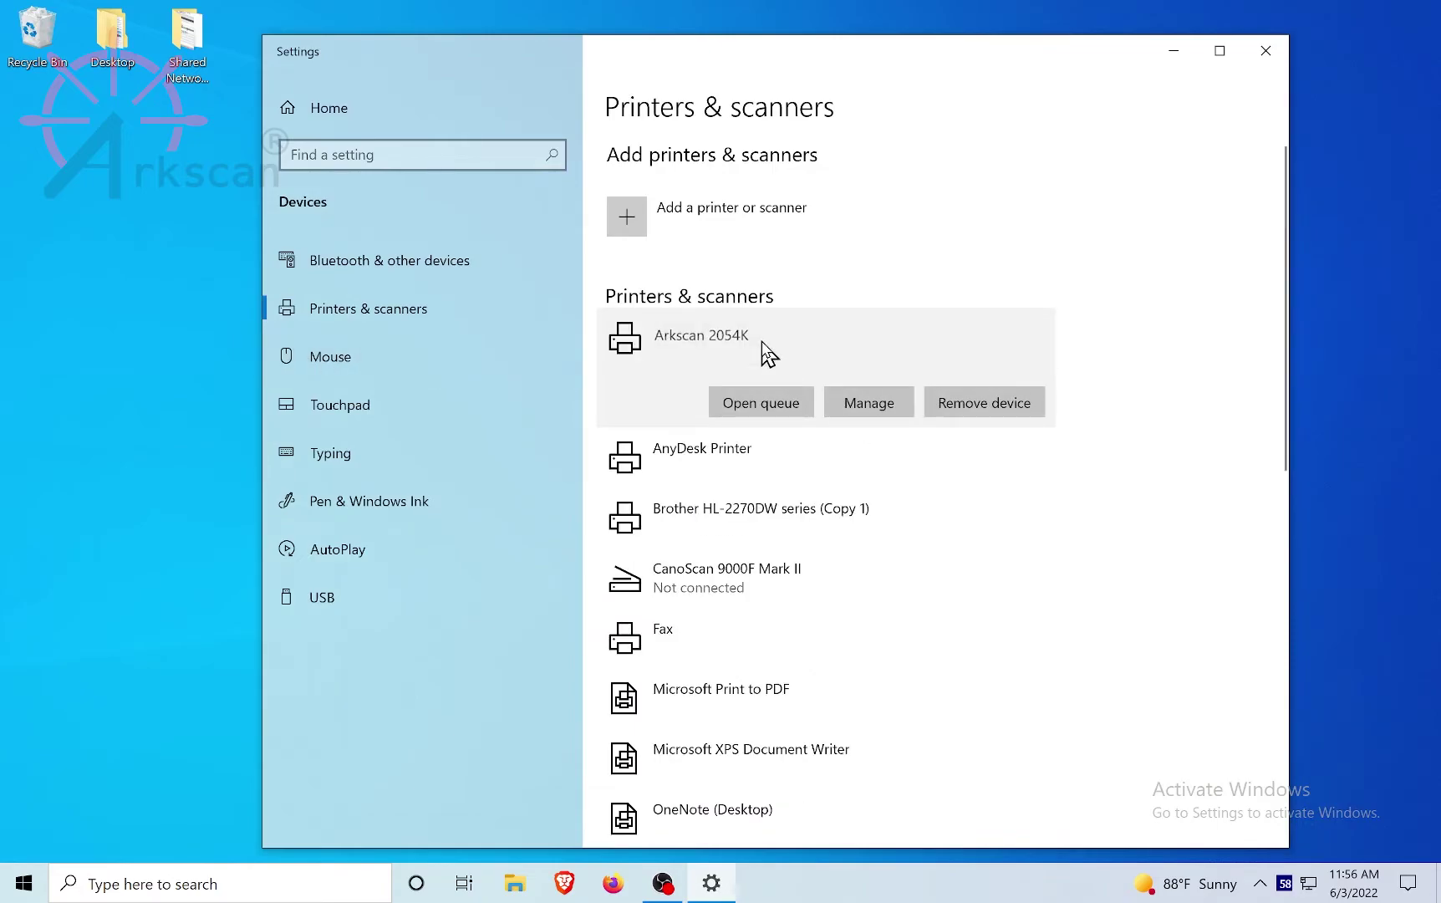
{"action": "left_click", "coordinate": [867, 405]}
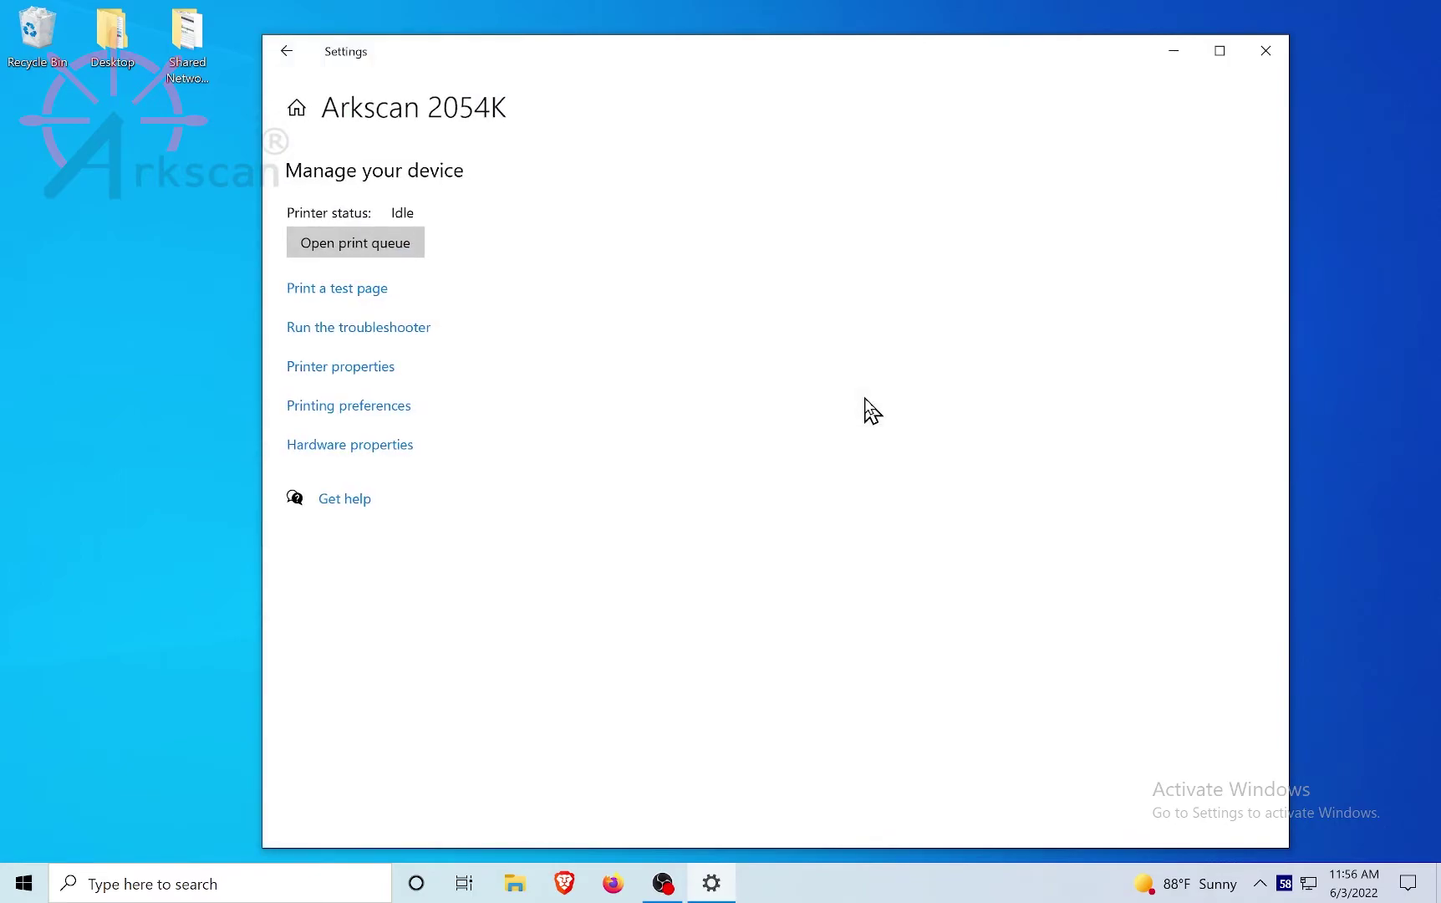
Step: Open Arkscan 2054K's printing preferences and review the Page Setup advanced driver options
{"action": "left_click", "coordinate": [365, 421]}
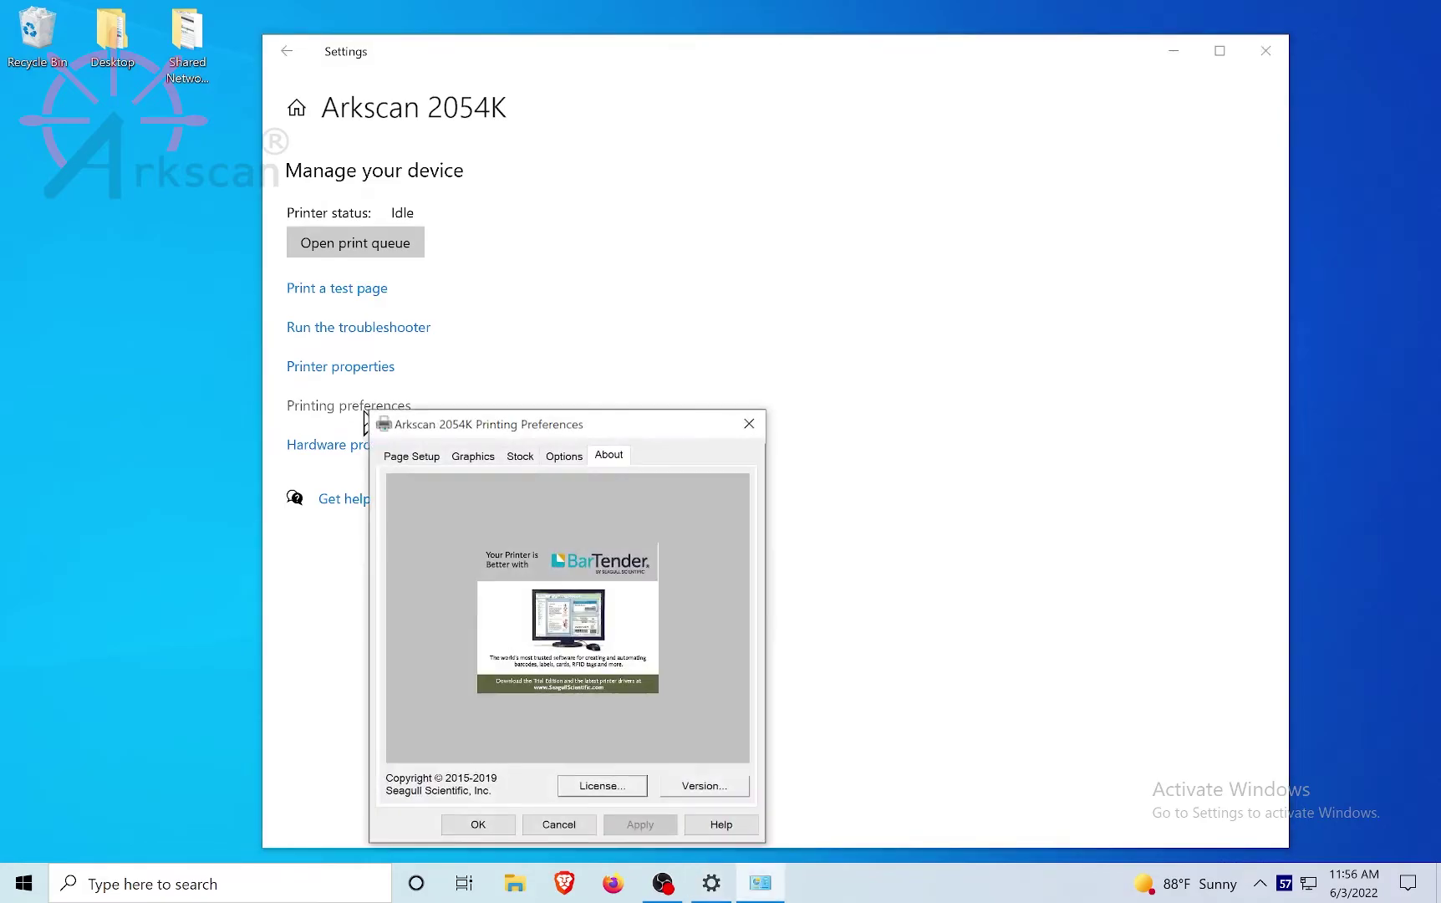
{"action": "left_click", "coordinate": [426, 464]}
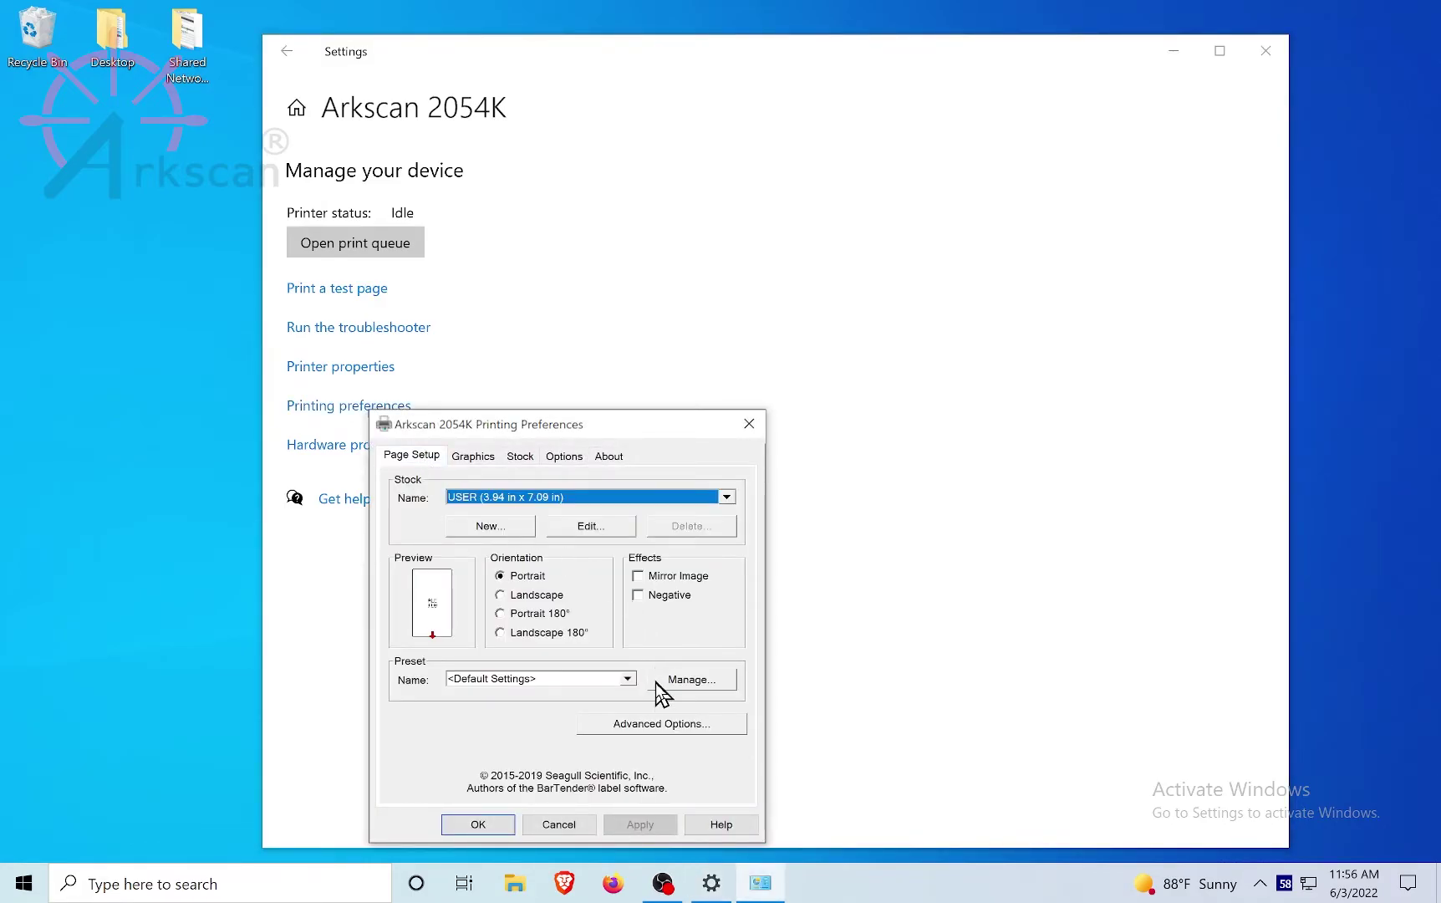
{"action": "left_click", "coordinate": [654, 724]}
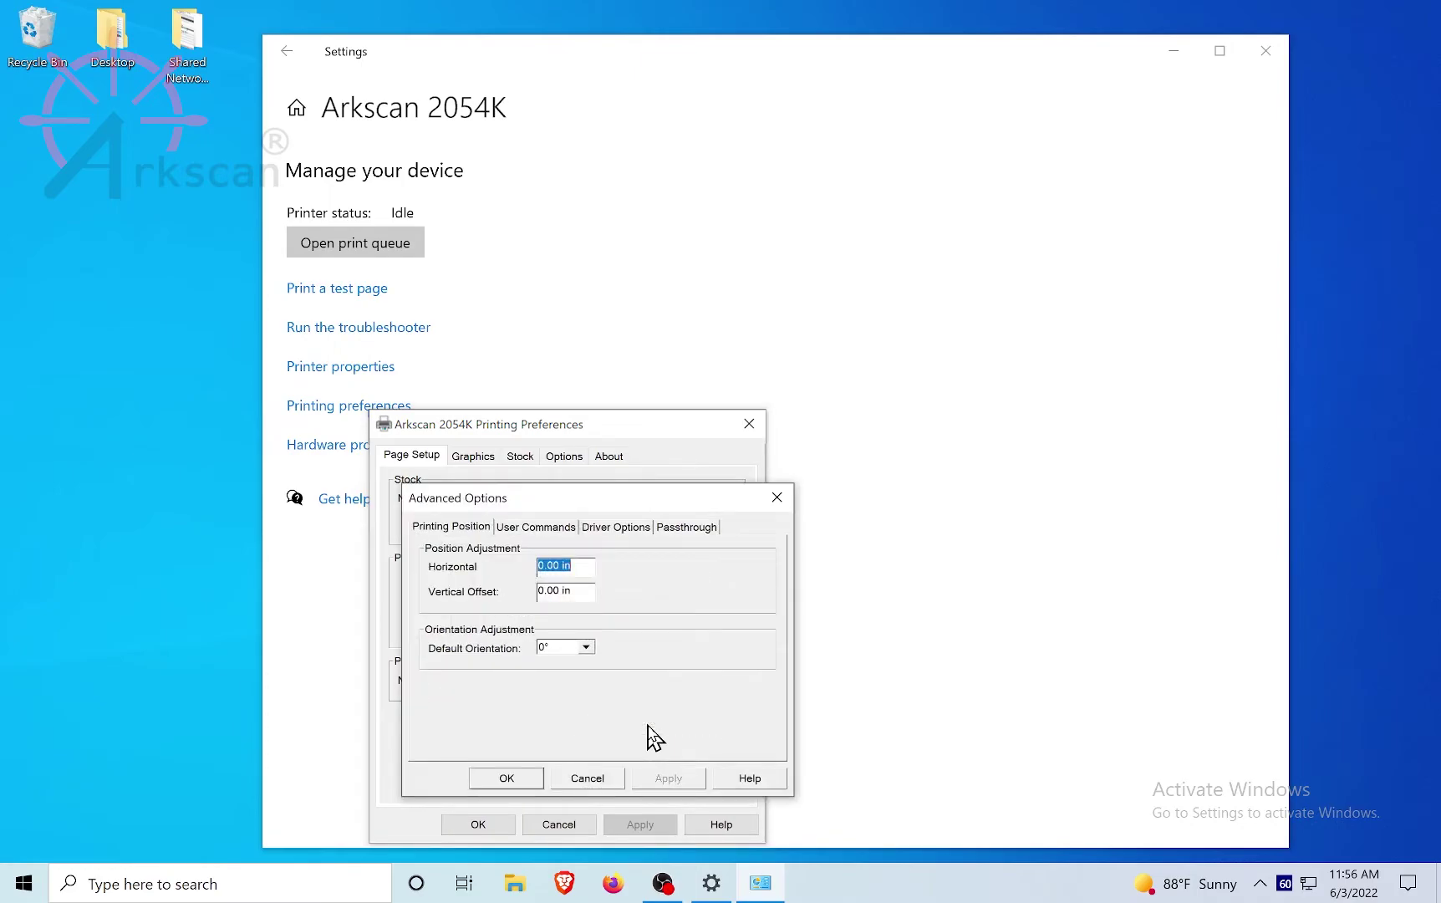
{"action": "left_click", "coordinate": [640, 528]}
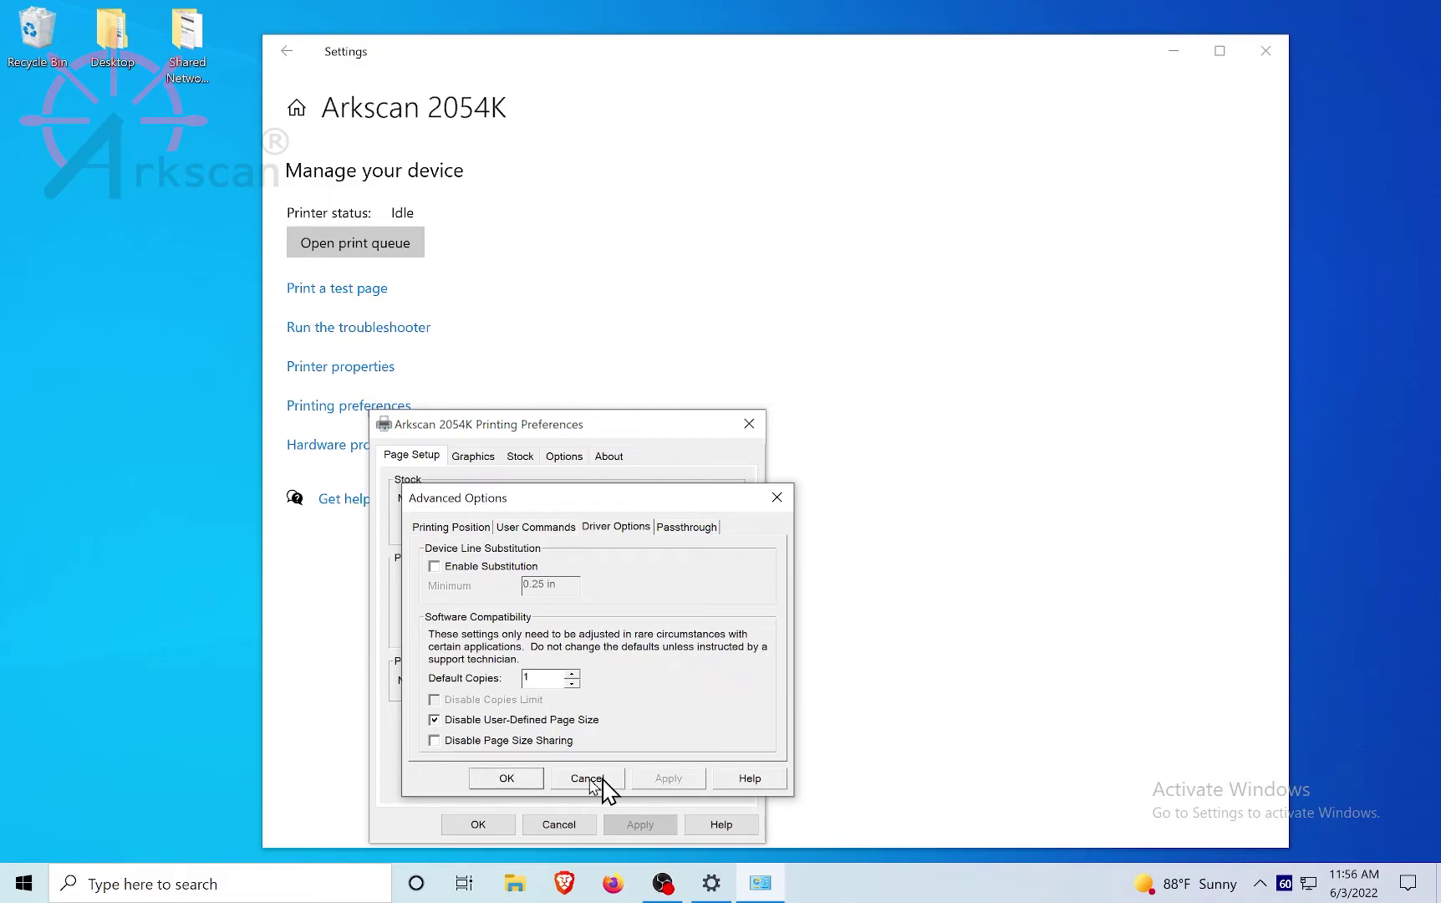
{"action": "left_click", "coordinate": [523, 779]}
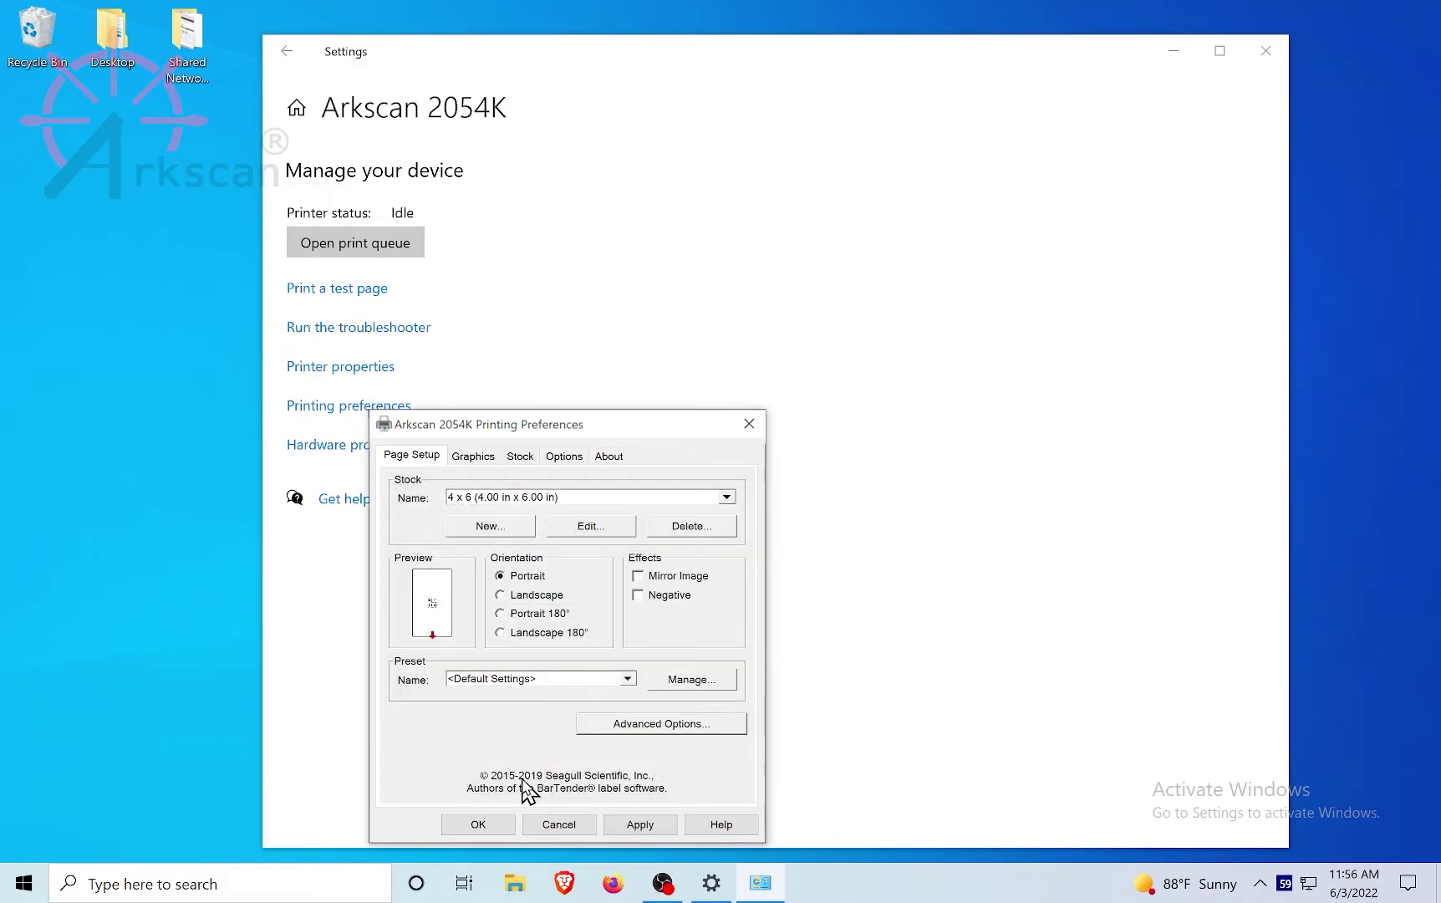
Step: Choose 4 x 6 as the label stock and apply it
{"action": "left_click", "coordinate": [552, 499]}
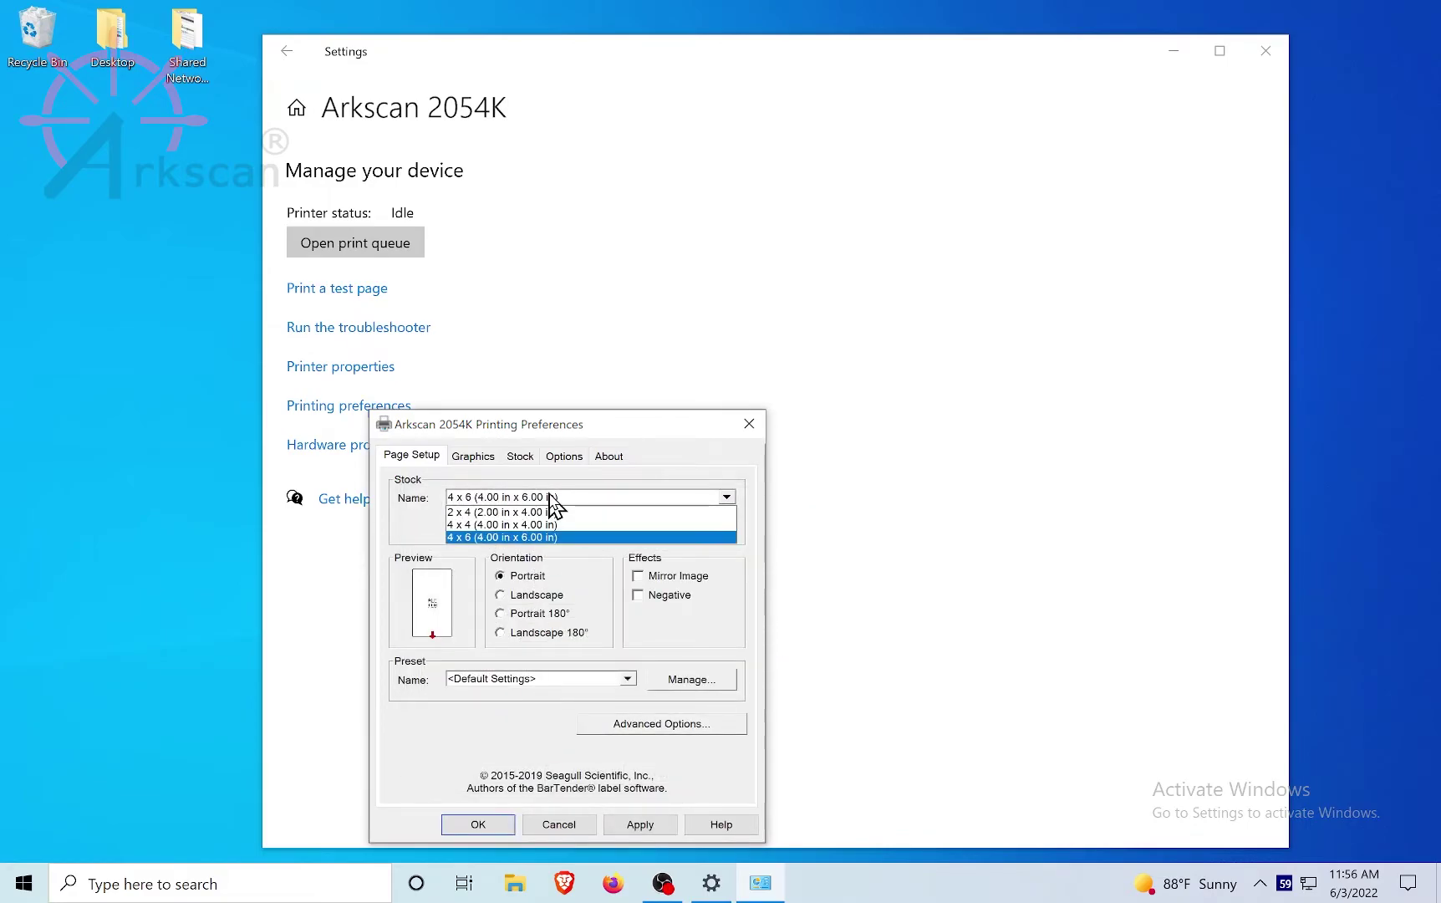
{"action": "left_click", "coordinate": [514, 538]}
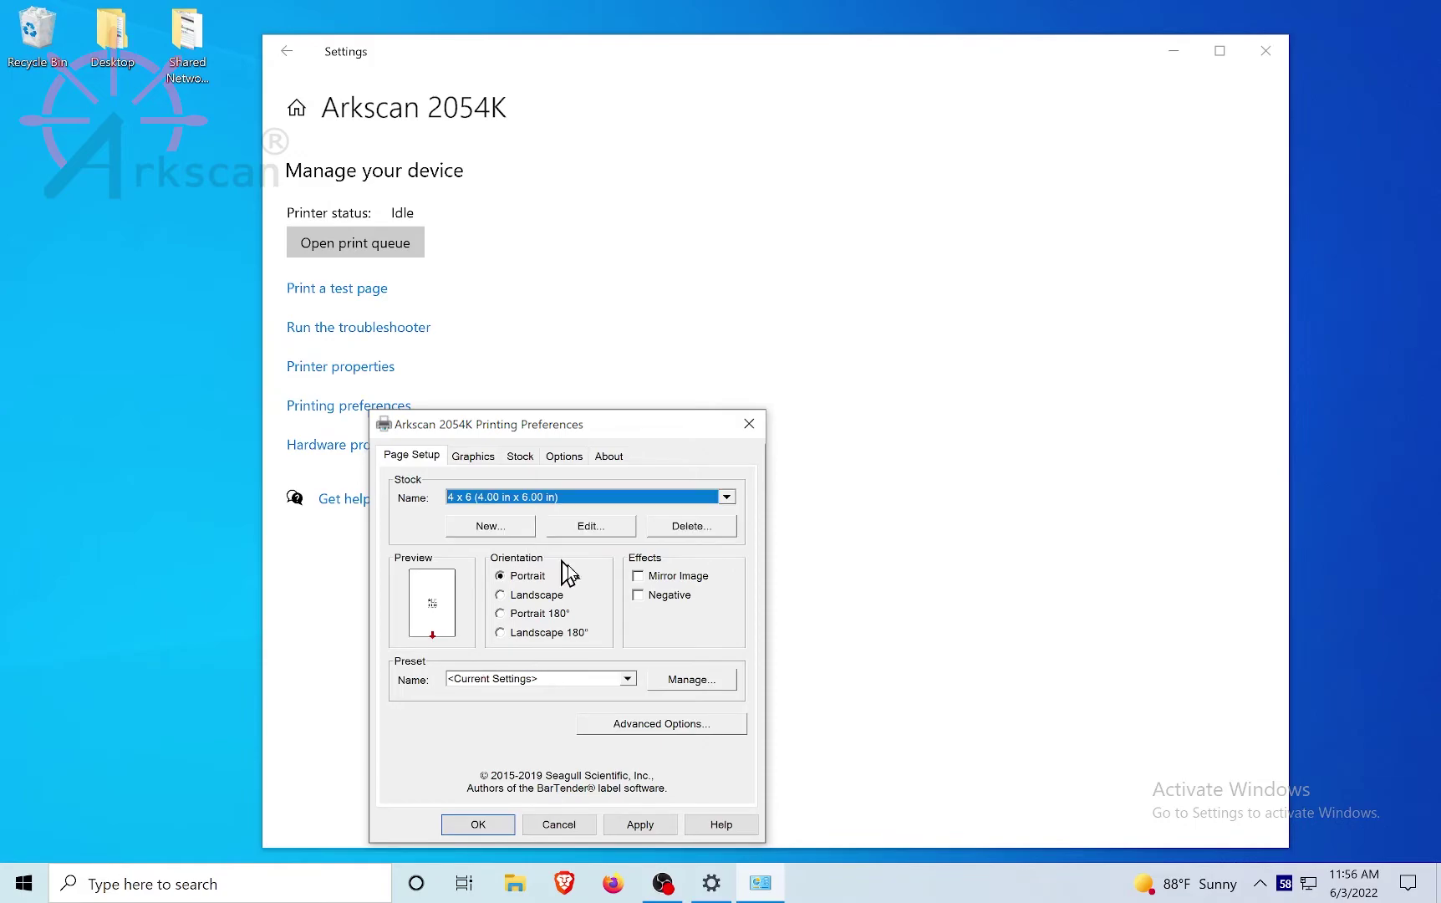
{"action": "left_click", "coordinate": [639, 822]}
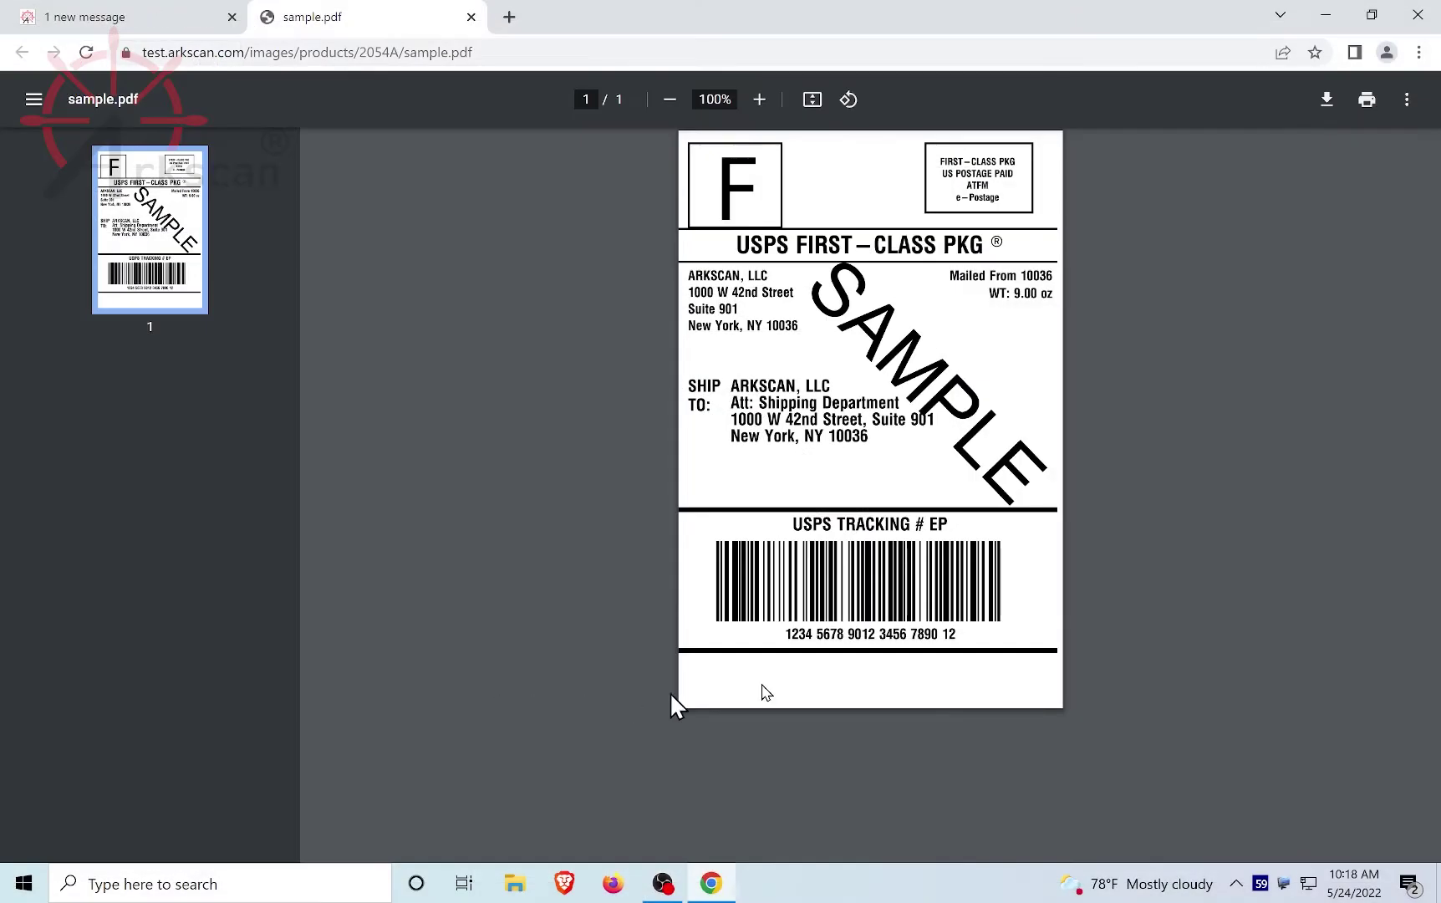
Step: Print the sample label with Arkscan 2054K as the destination printer
{"action": "left_click", "coordinate": [1367, 99]}
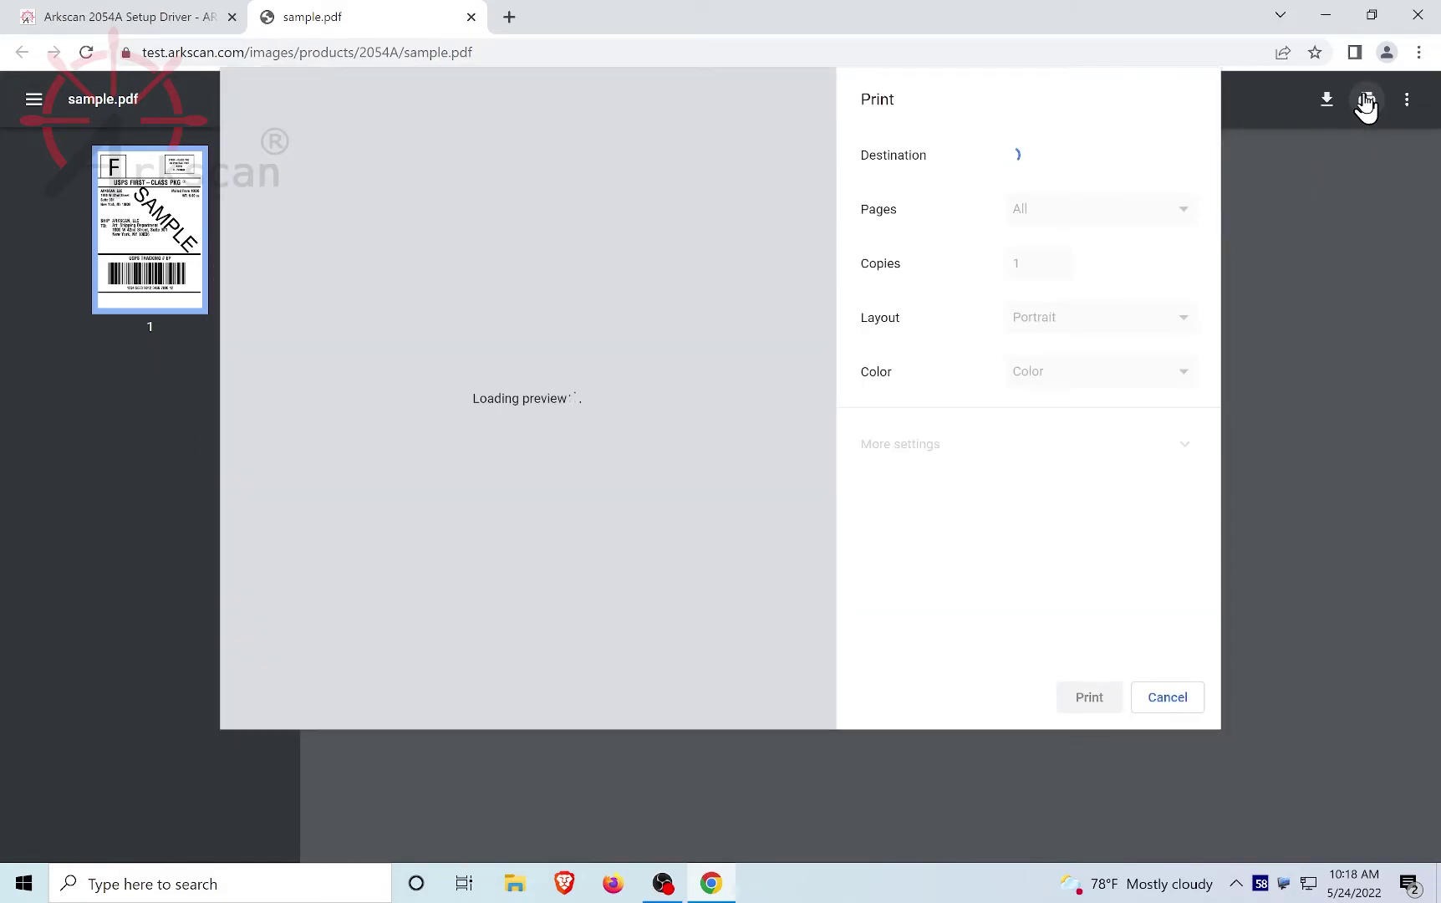
{"action": "left_click", "coordinate": [1155, 162]}
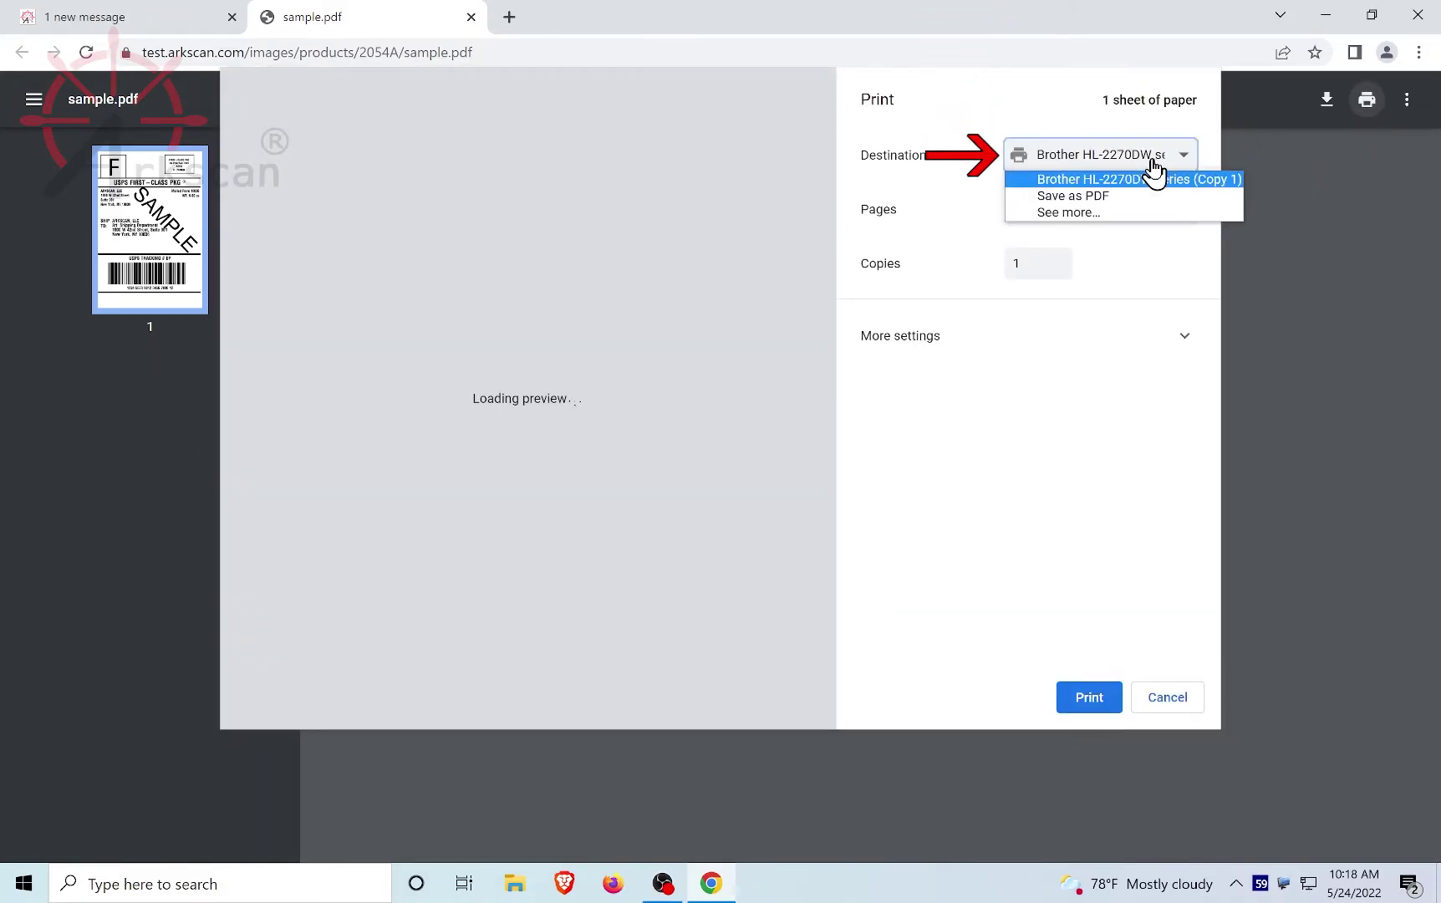
{"action": "left_click", "coordinate": [1085, 214]}
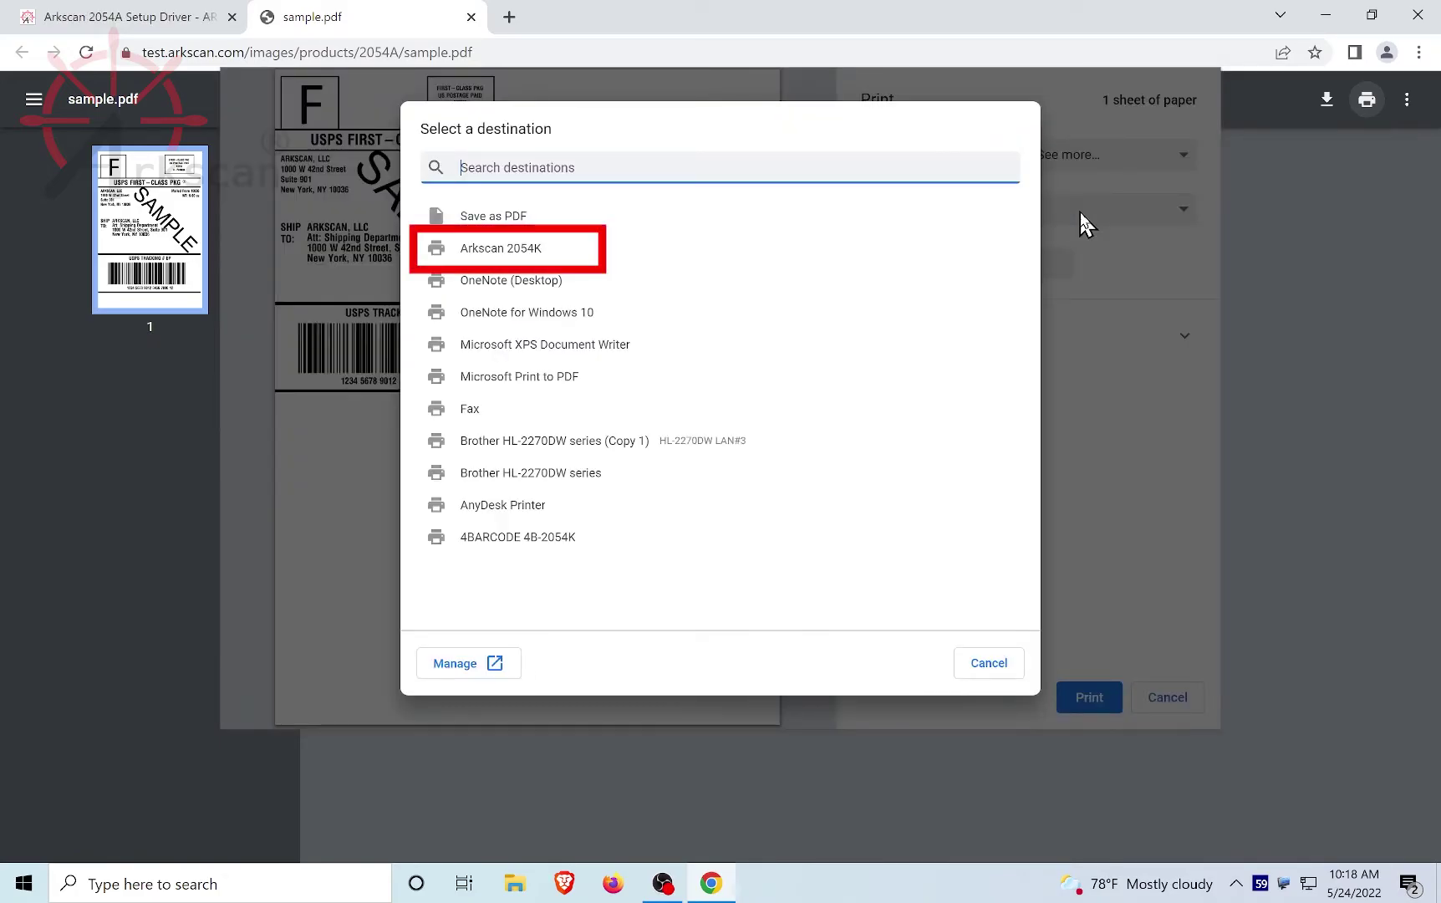
{"action": "left_click", "coordinate": [535, 253]}
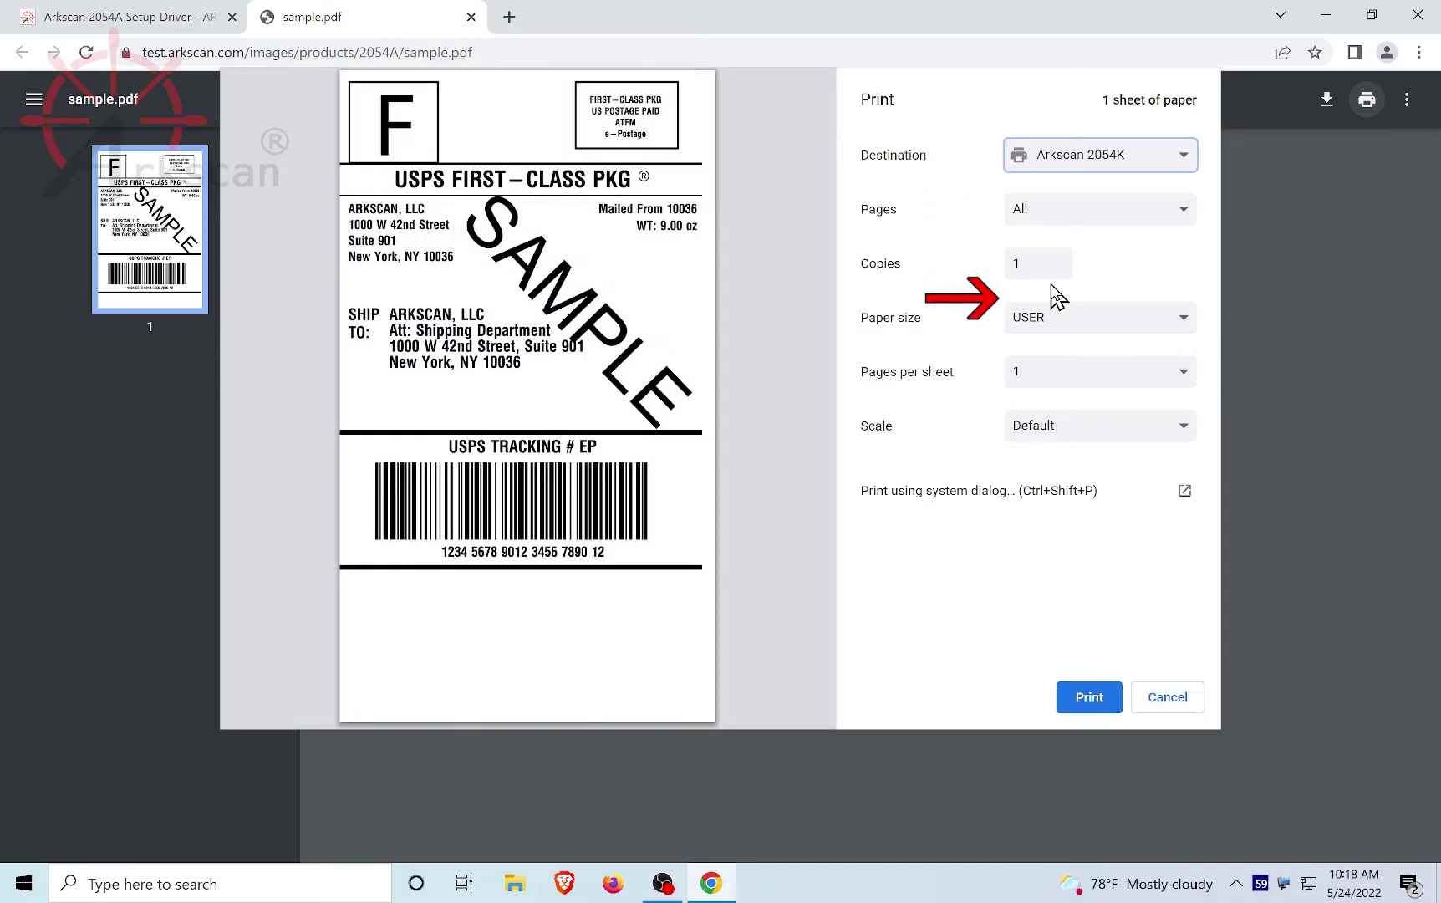
Step: Set paper size to 4 x 6 and scaling to Fit to printable area
{"action": "left_click", "coordinate": [1123, 320]}
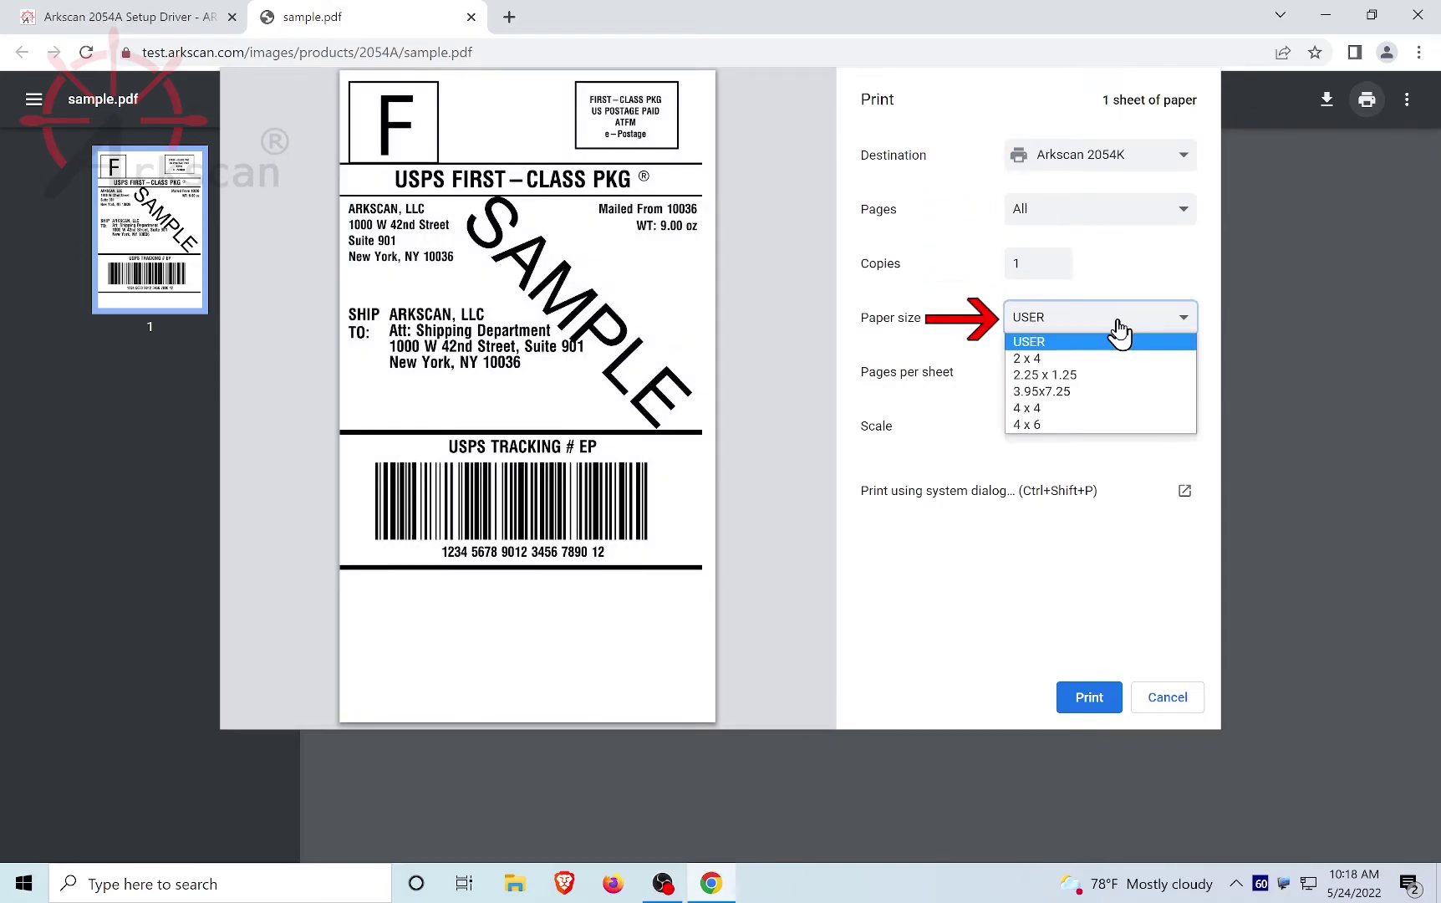
{"action": "left_click", "coordinate": [1040, 426]}
{"action": "left_click", "coordinate": [1094, 428]}
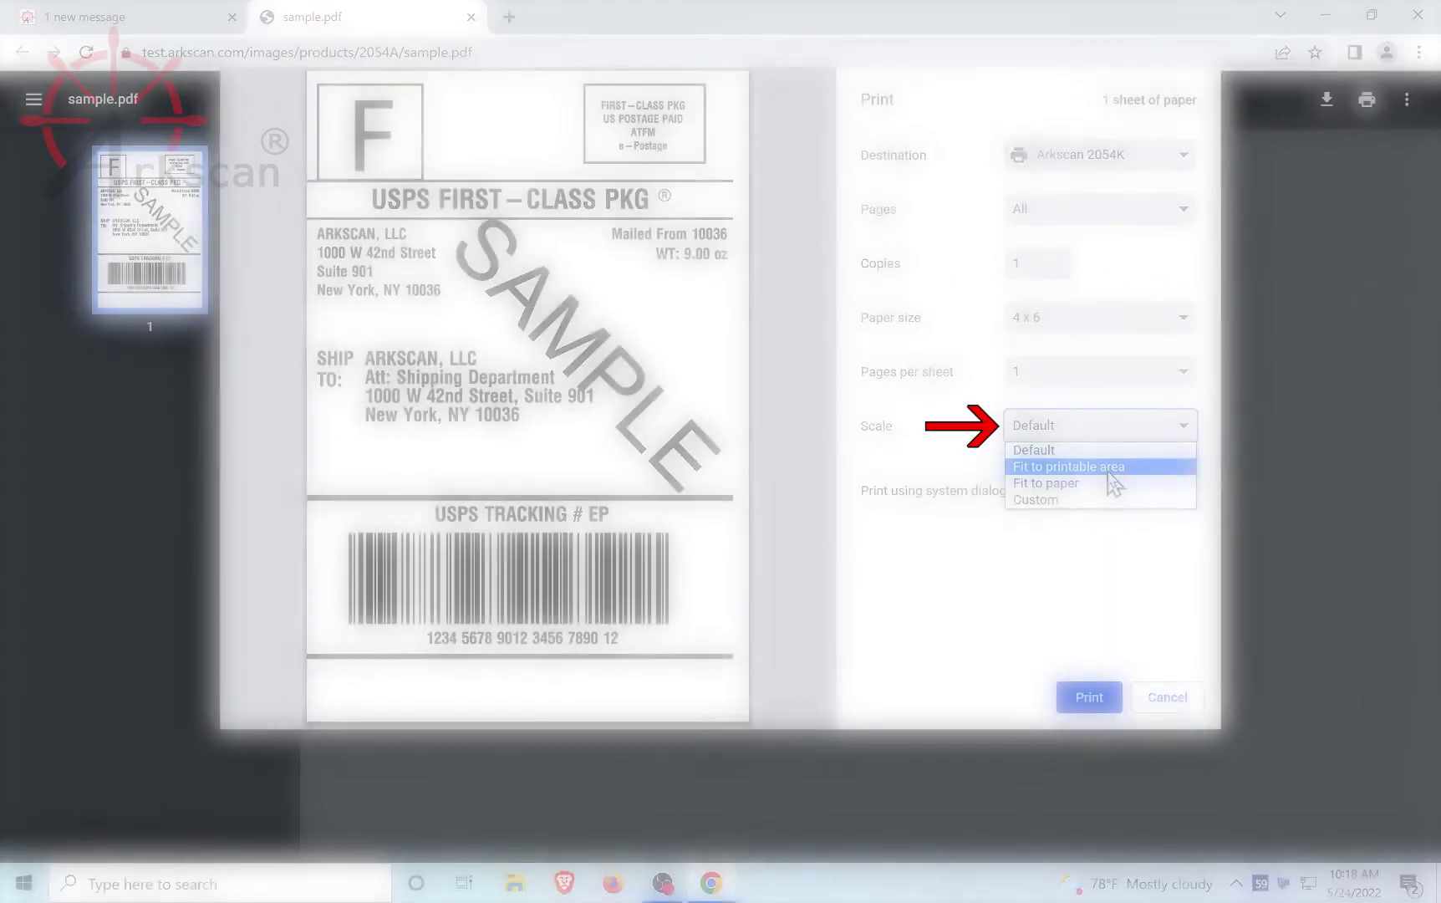
{"action": "left_click", "coordinate": [1107, 465]}
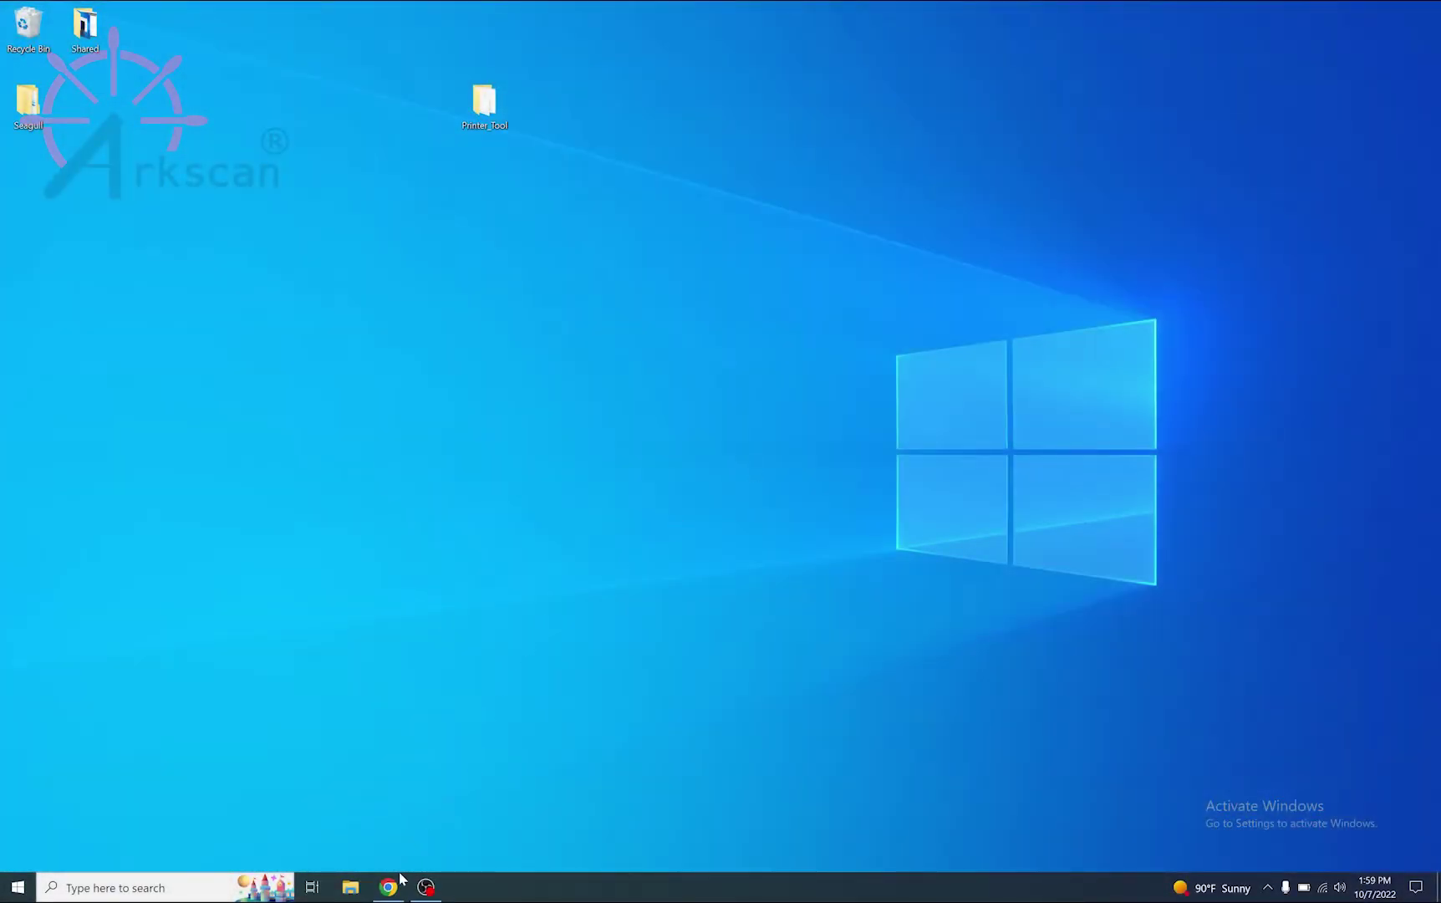
Step: Return to Chrome and open the 'Step 4 : Printing Platform' section of the Arkscan driver page
{"action": "left_click", "coordinate": [390, 887]}
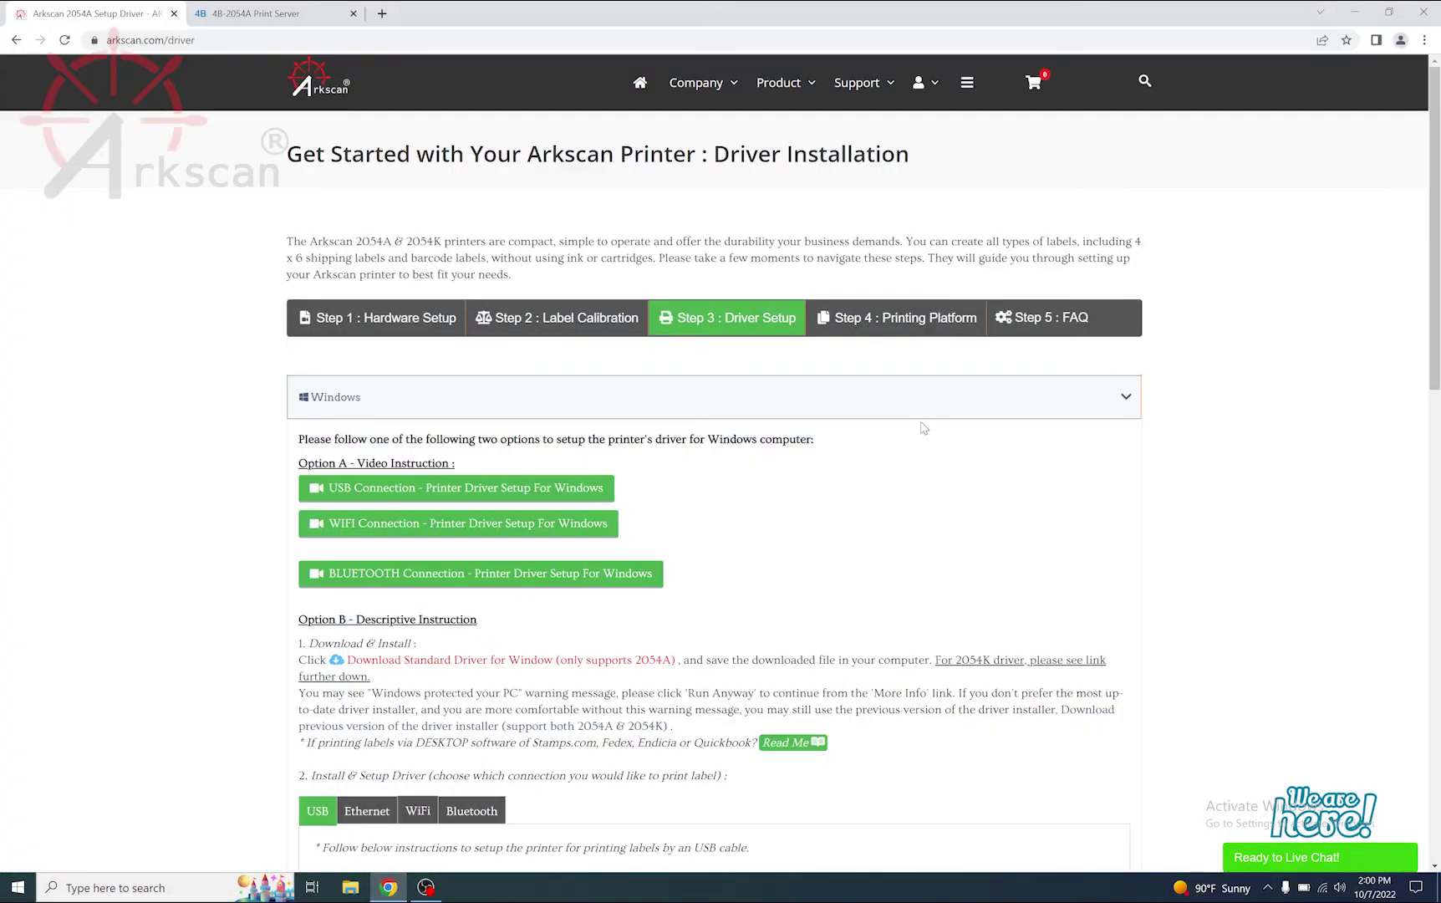
{"action": "left_click", "coordinate": [920, 318]}
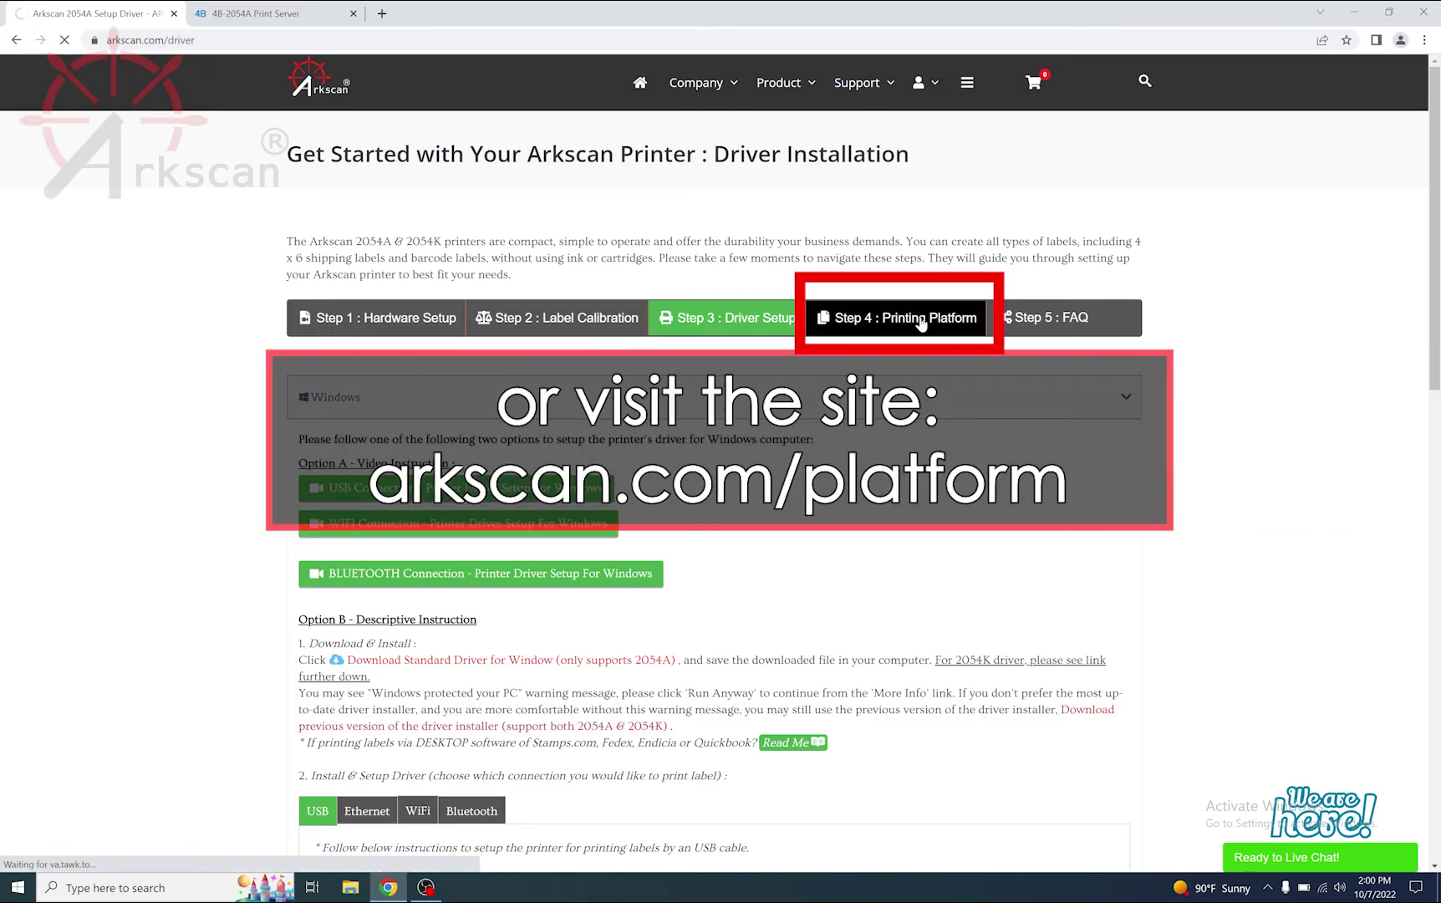